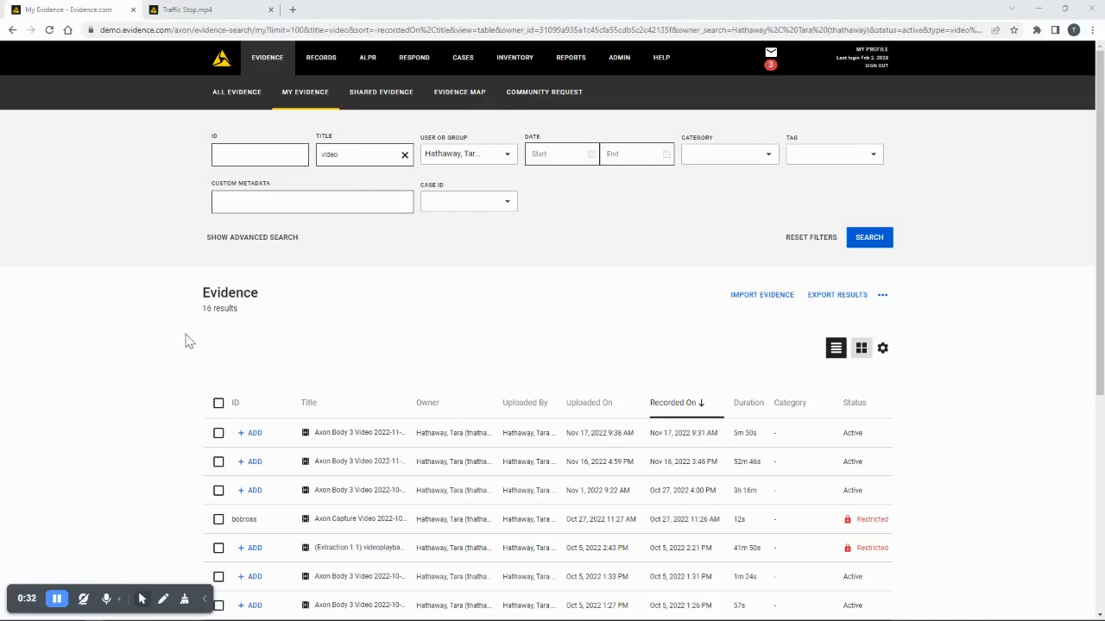
Step: Select all the listed video evidence, view the bulk redaction options, and leave them without redacting
click(219, 403)
scroll(168, 394, down, 2)
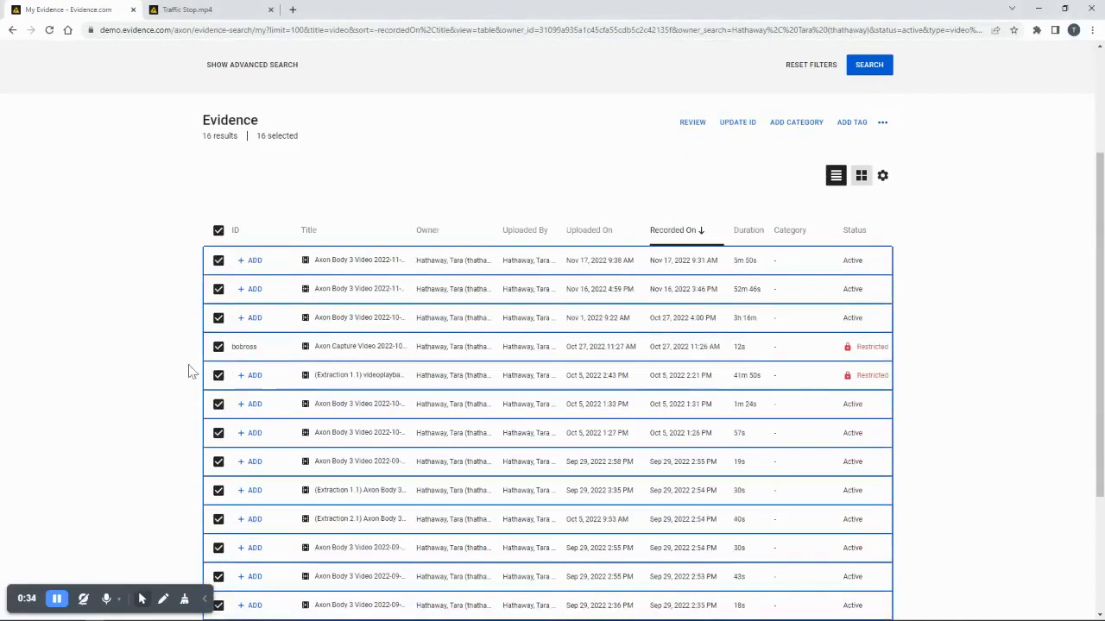
scroll(160, 371, up, 1)
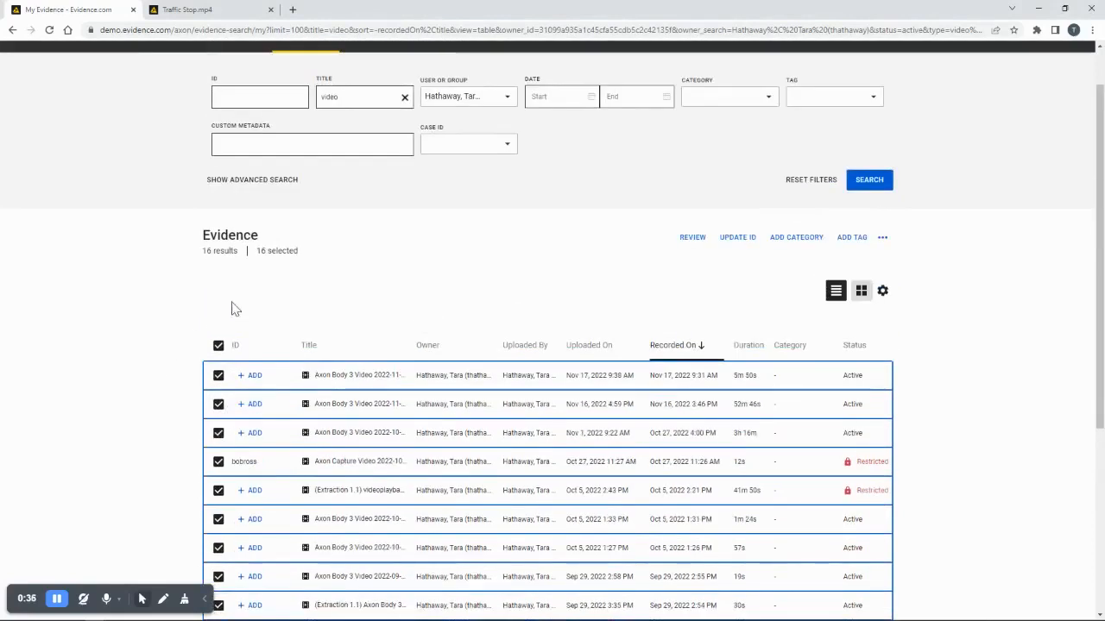
click(882, 238)
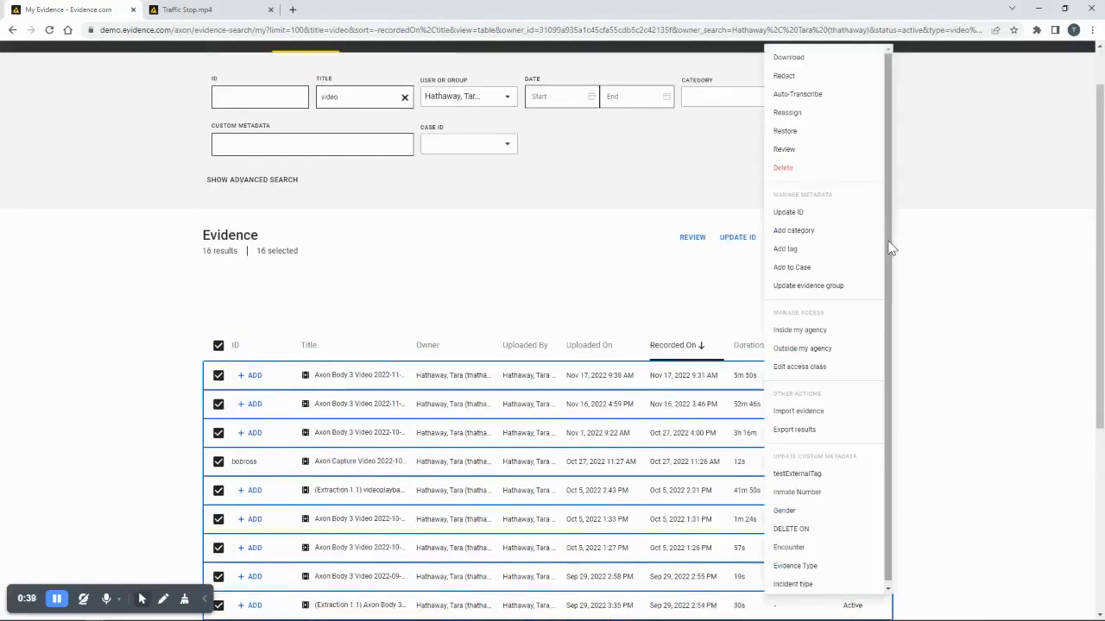
click(786, 75)
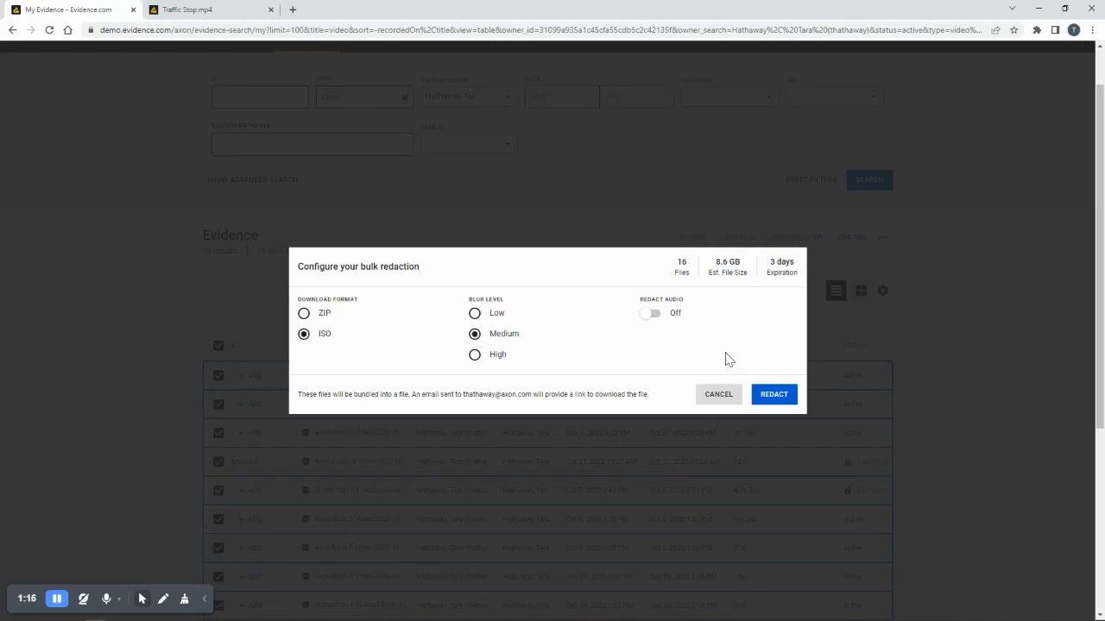
click(719, 394)
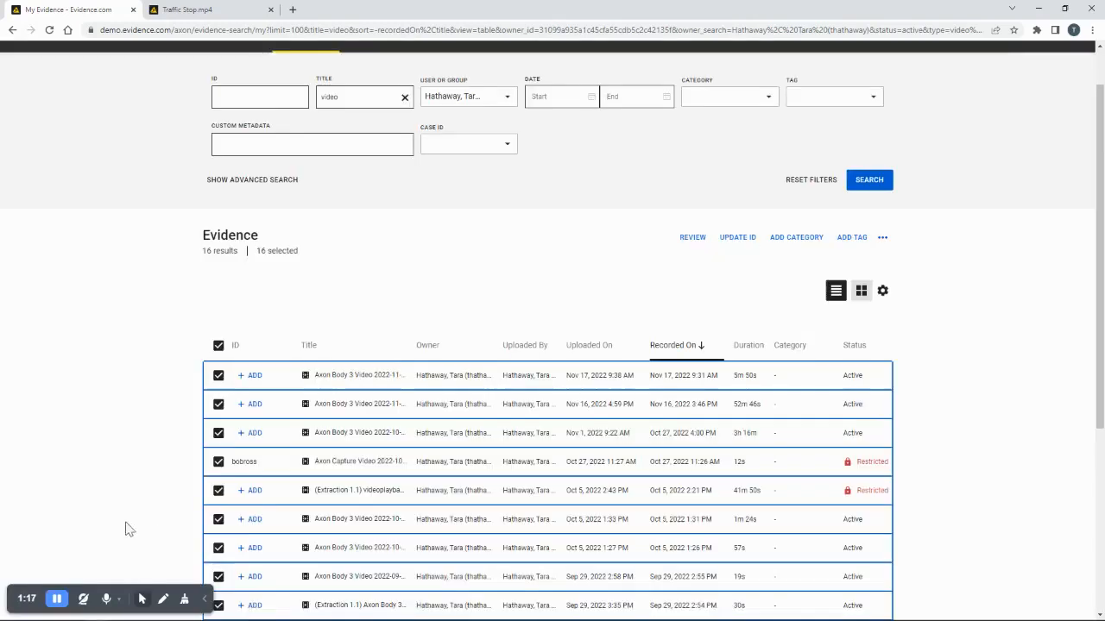
click(57, 599)
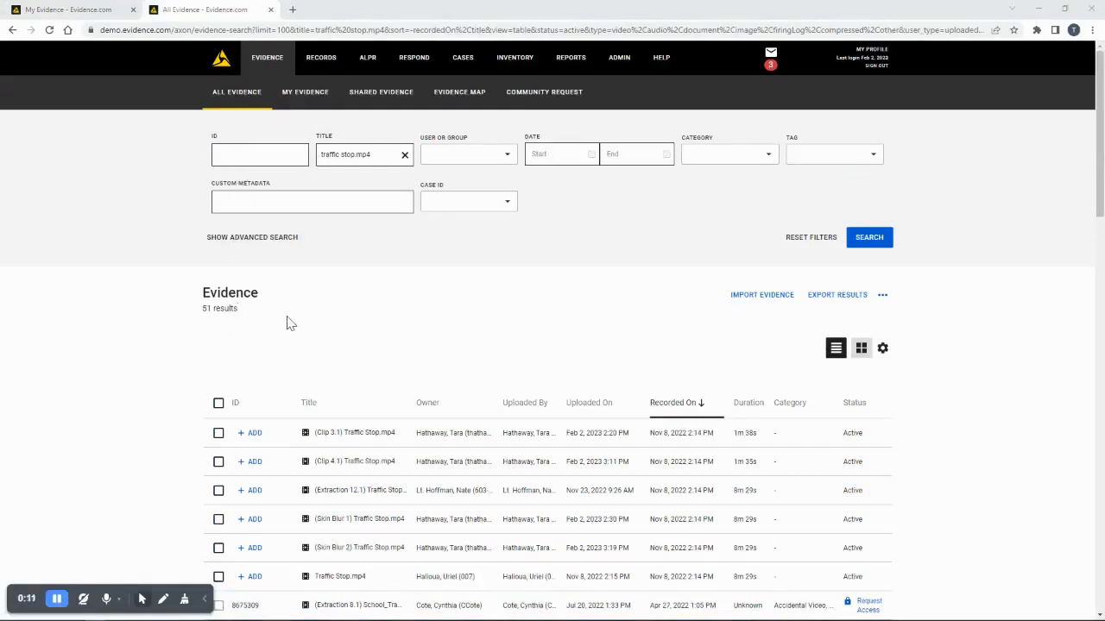
Step: Open the original Traffic Stop.mp4 evidence from the search results and review its list of clips and markers
scroll(332, 329, down, 1)
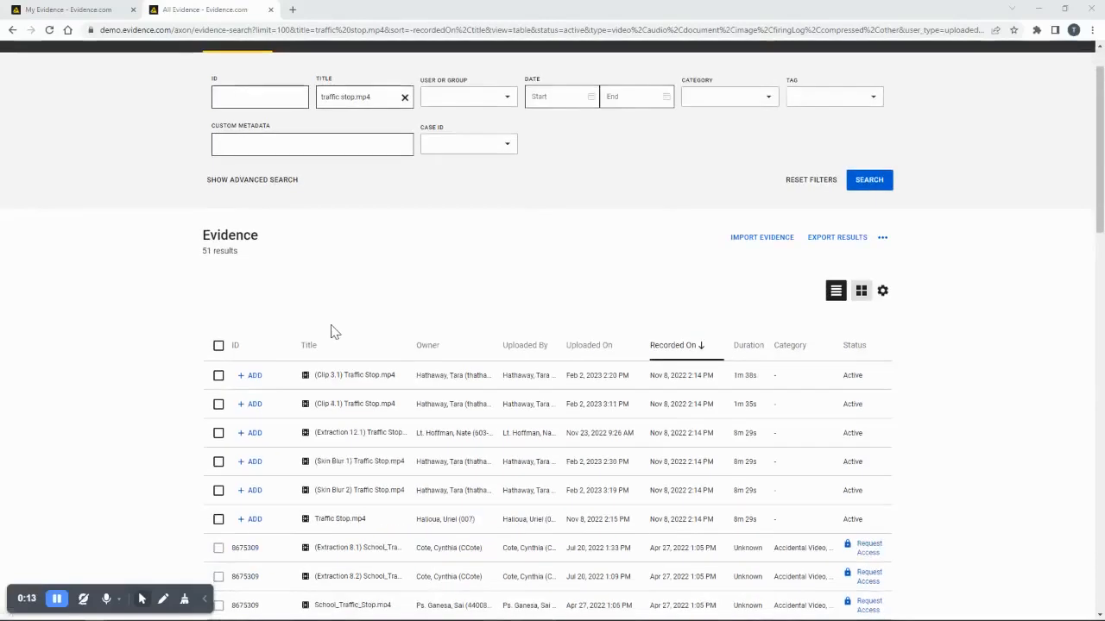
click(341, 520)
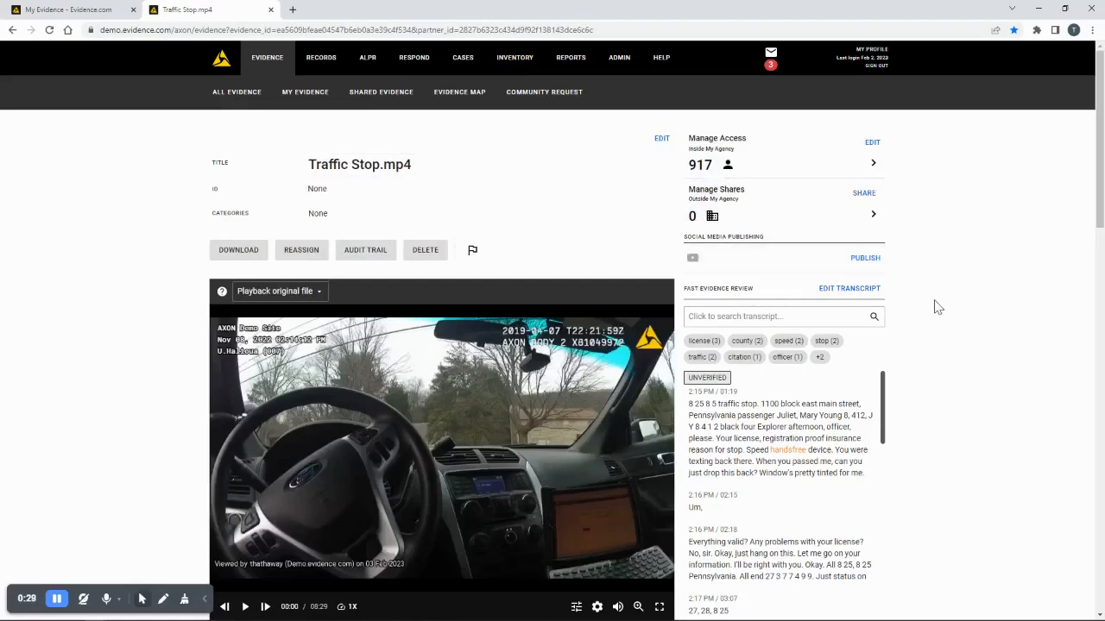
scroll(939, 308, down, 1)
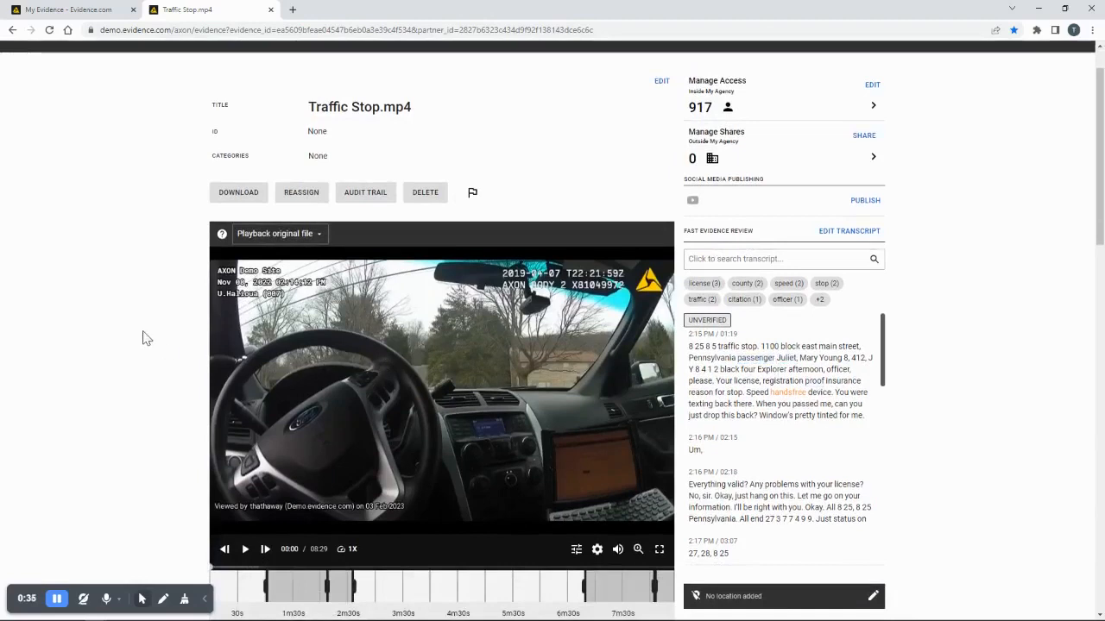
scroll(147, 338, down, 4)
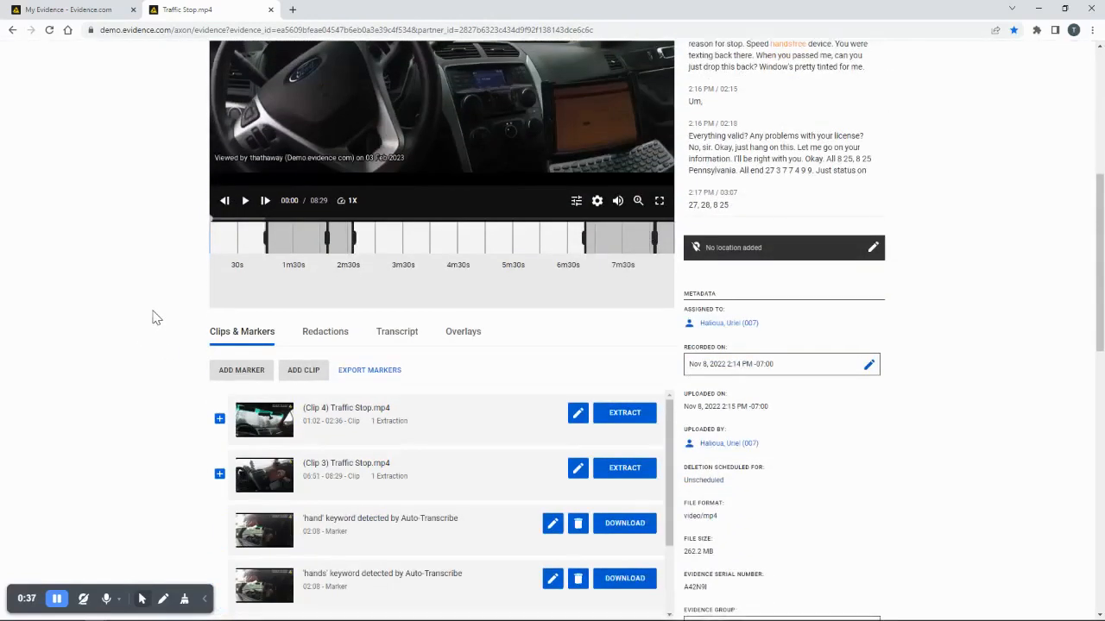
scroll(152, 318, down, 1)
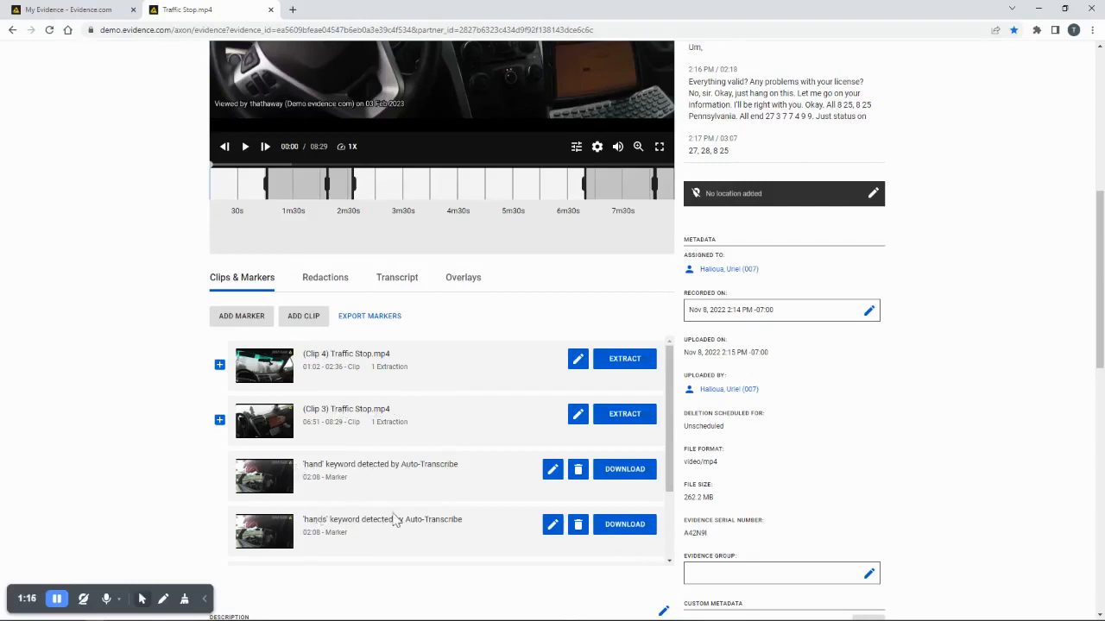
scroll(362, 518, down, 2)
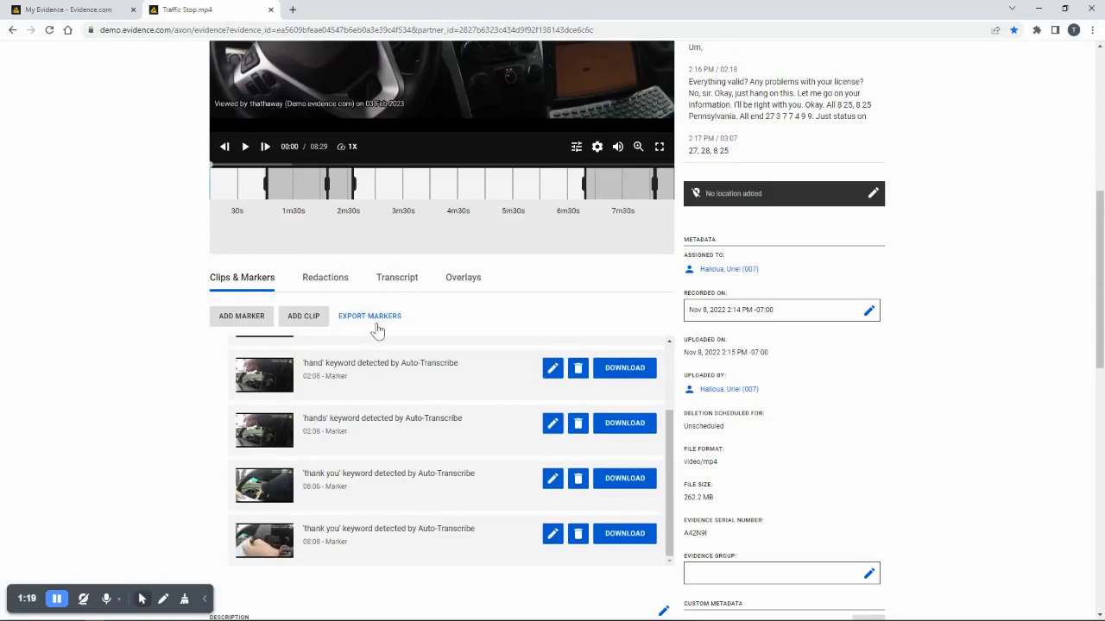
scroll(390, 453, up, 2)
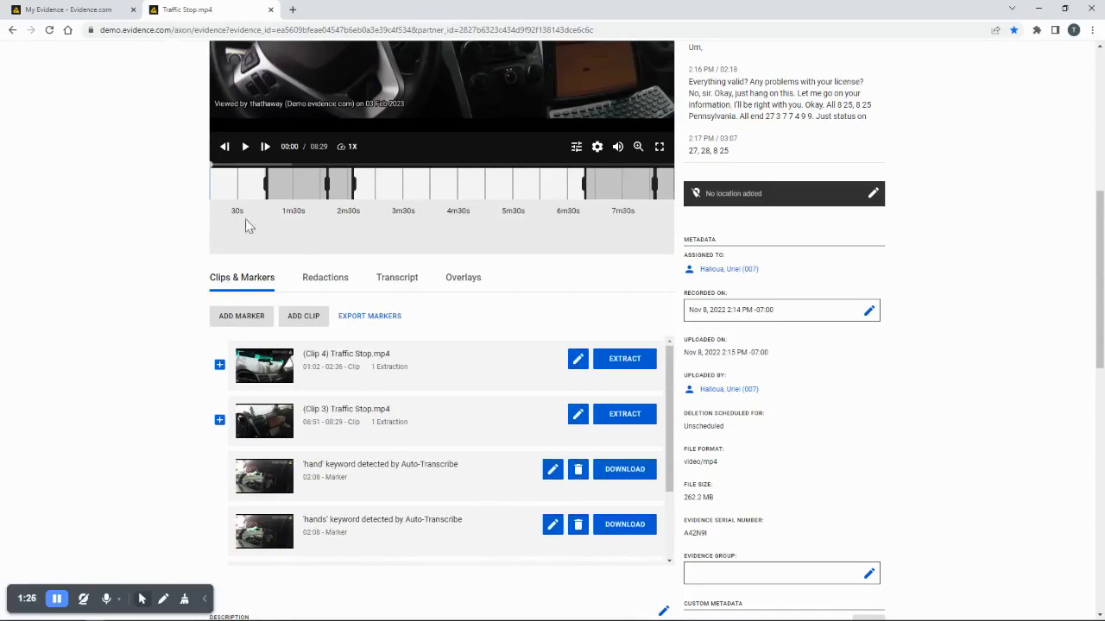
Step: Add a marker at 03:54 on the video timeline and save it with its default description
click(424, 197)
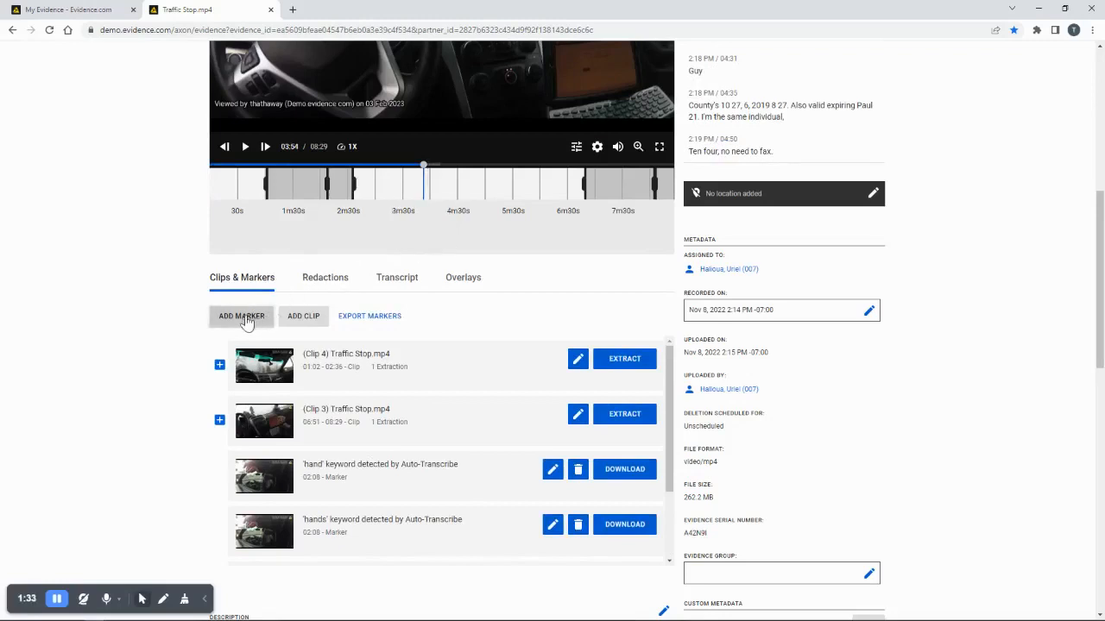
click(246, 319)
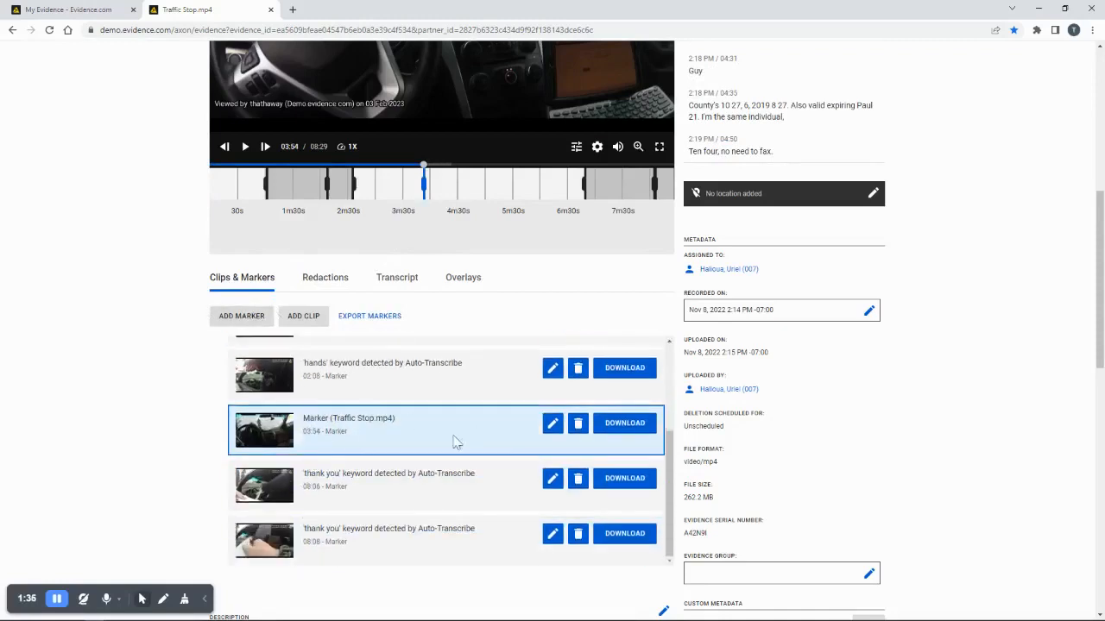
click(552, 423)
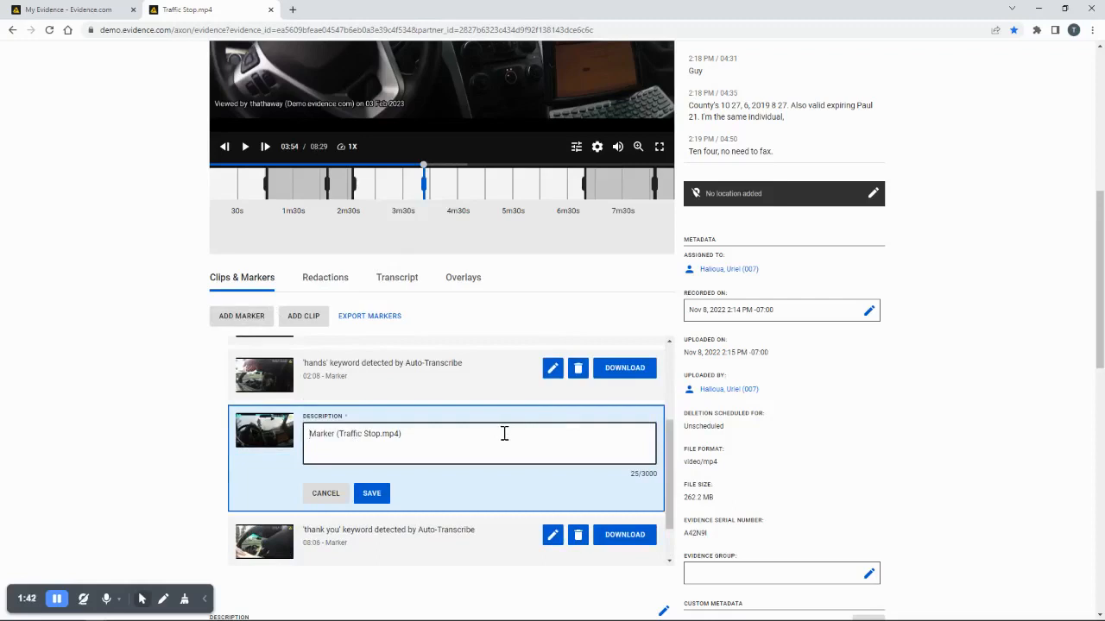
click(371, 495)
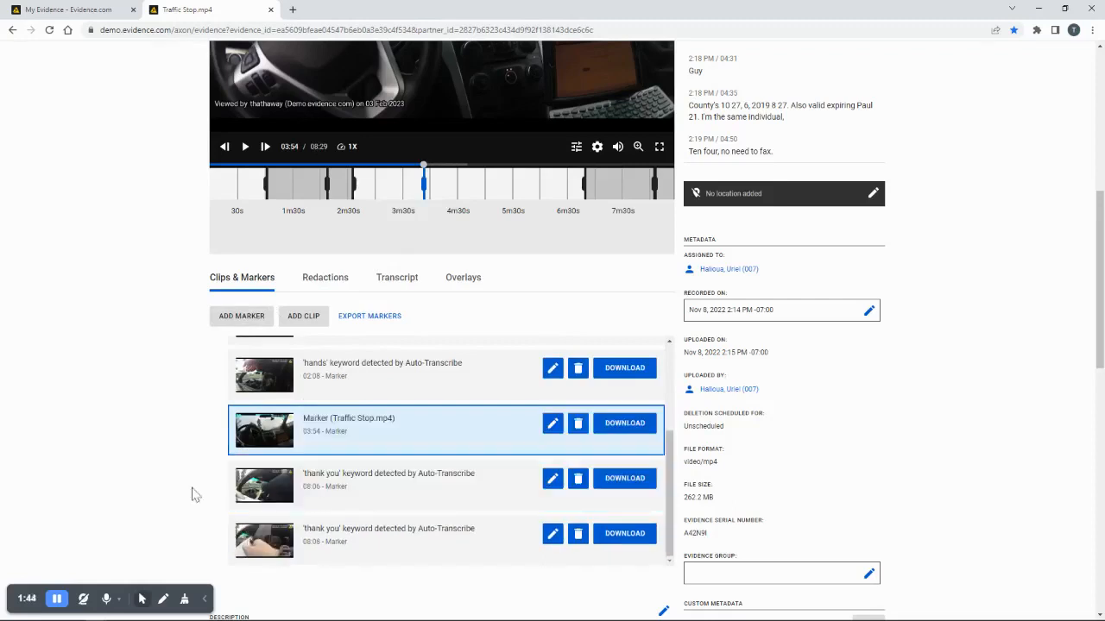
Step: Add a clip to the video and adjust its range to 04:41–05:38, keeping the default title
click(302, 319)
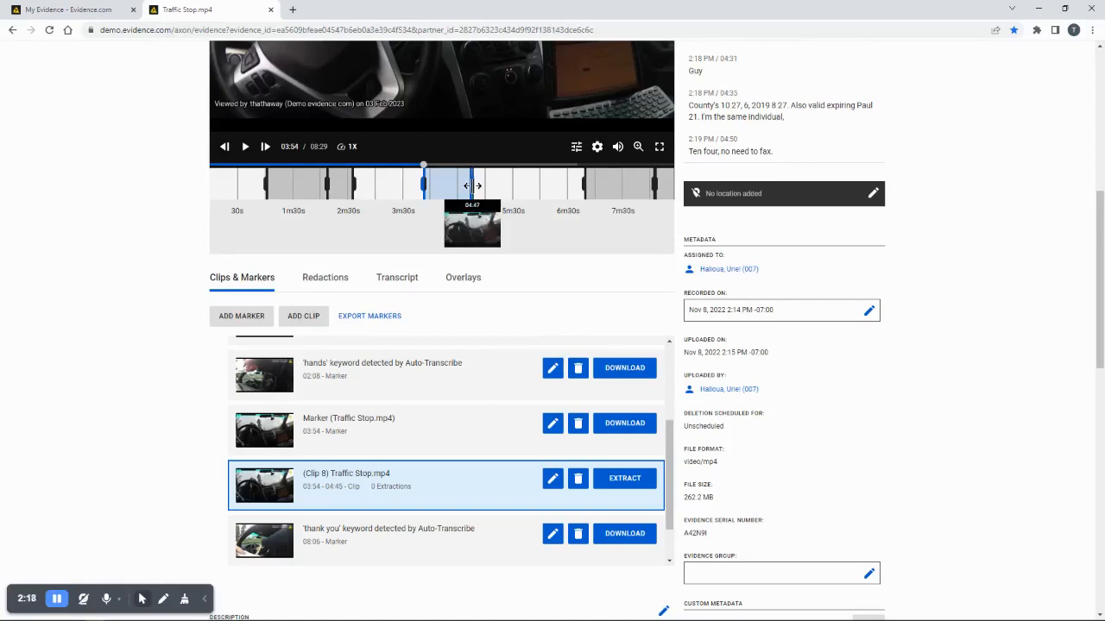
drag(472, 186, 518, 186)
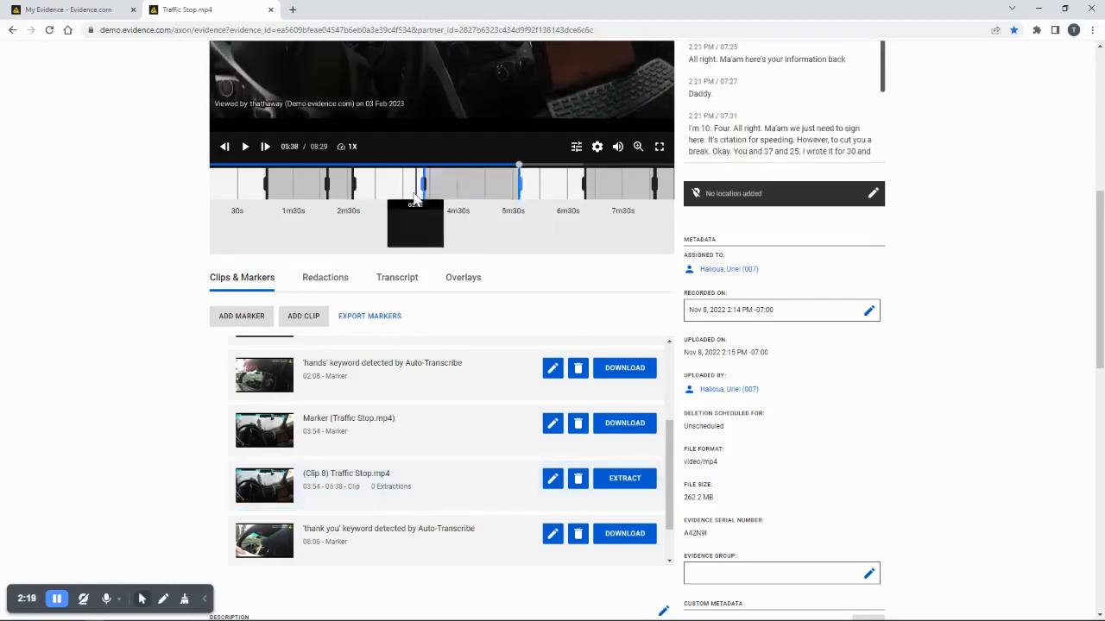
drag(422, 186, 467, 198)
scroll(437, 446, down, 1)
click(550, 423)
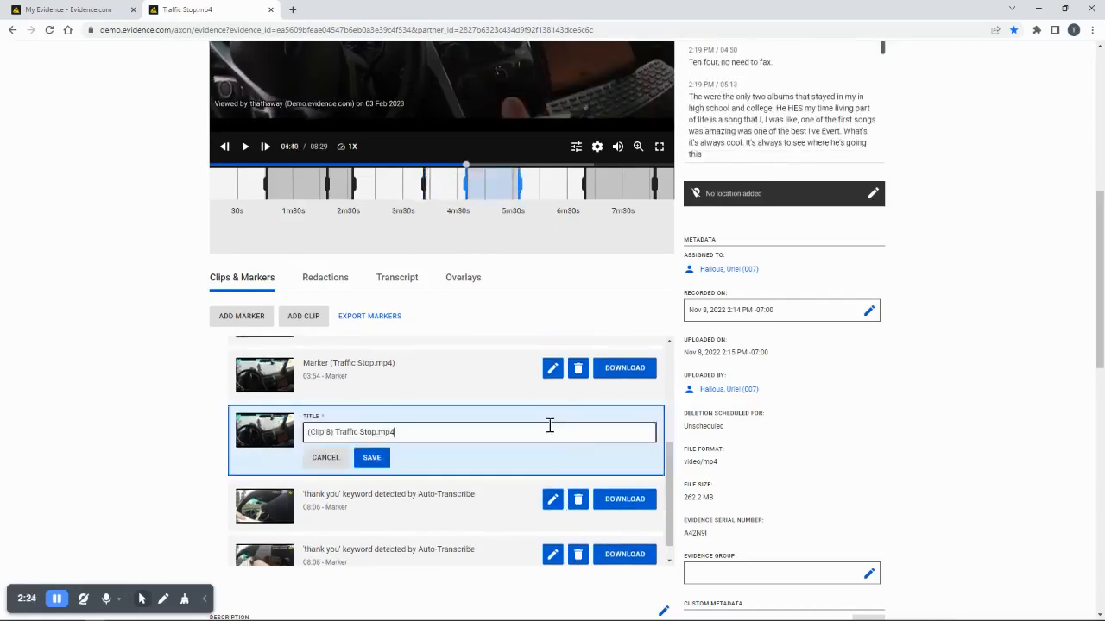
click(326, 457)
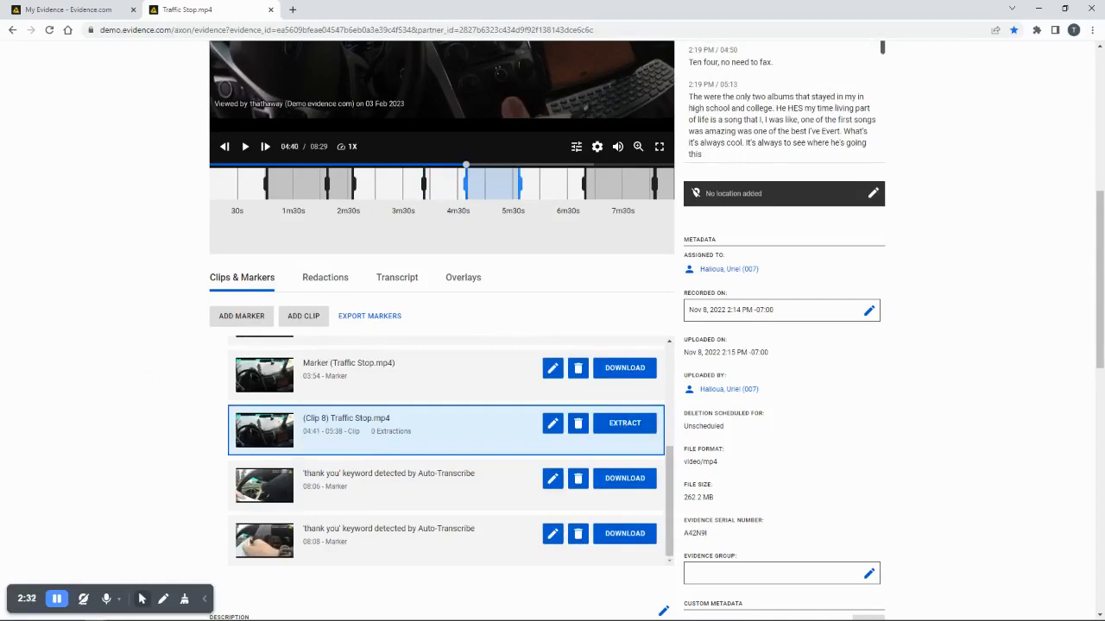
Step: Look through the video's existing redactions and expand Redaction 12 to show its extraction
click(321, 286)
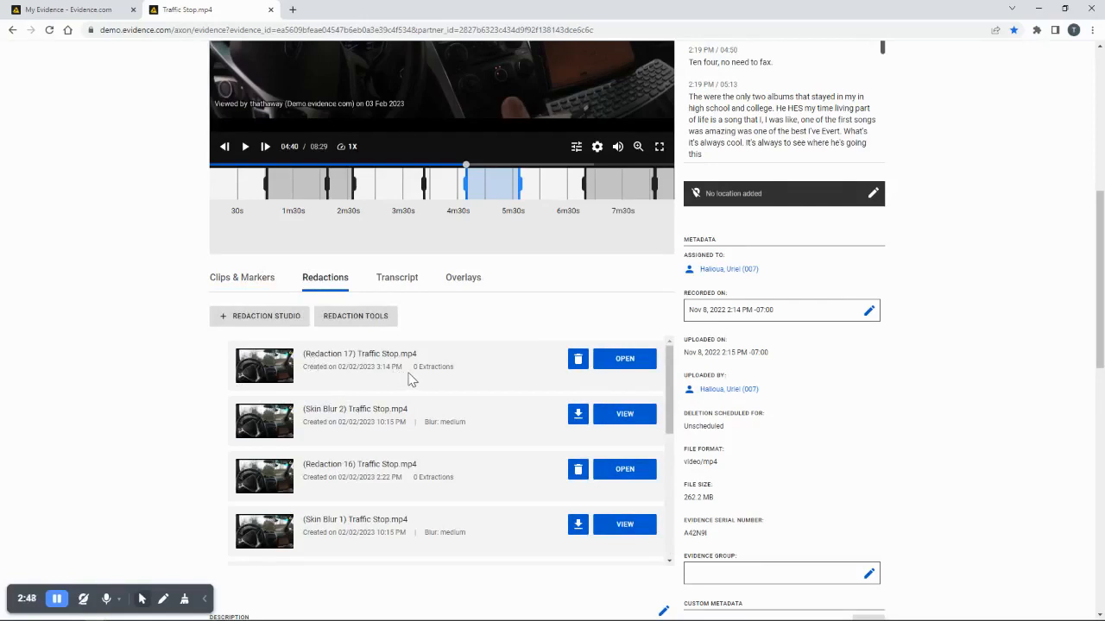
scroll(361, 379, down, 5)
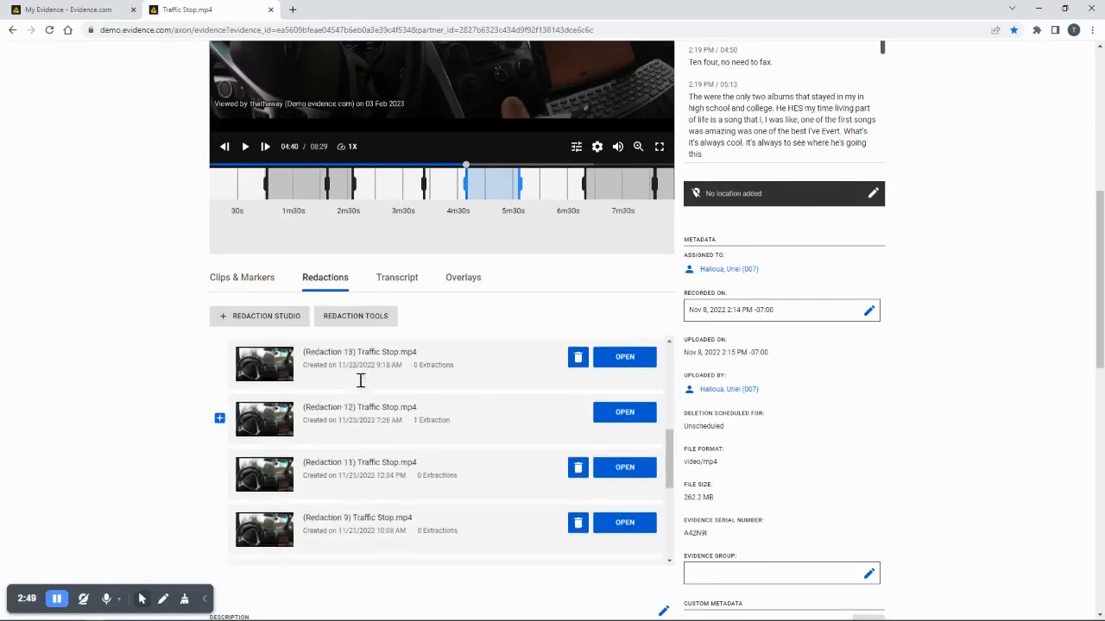
scroll(361, 380, down, 4)
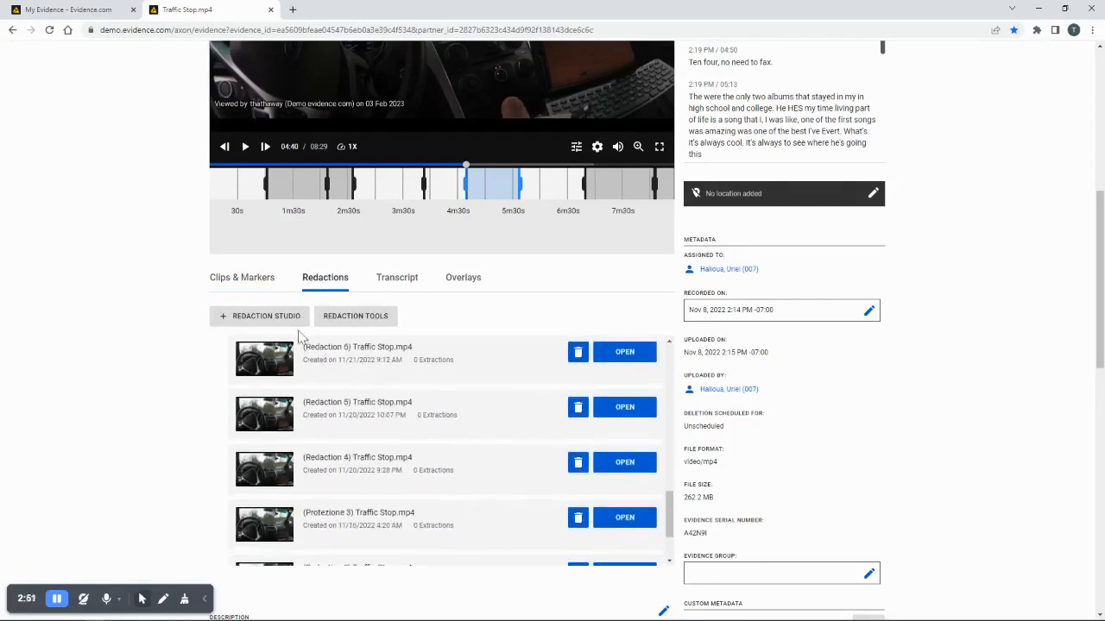
scroll(399, 434, down, 2)
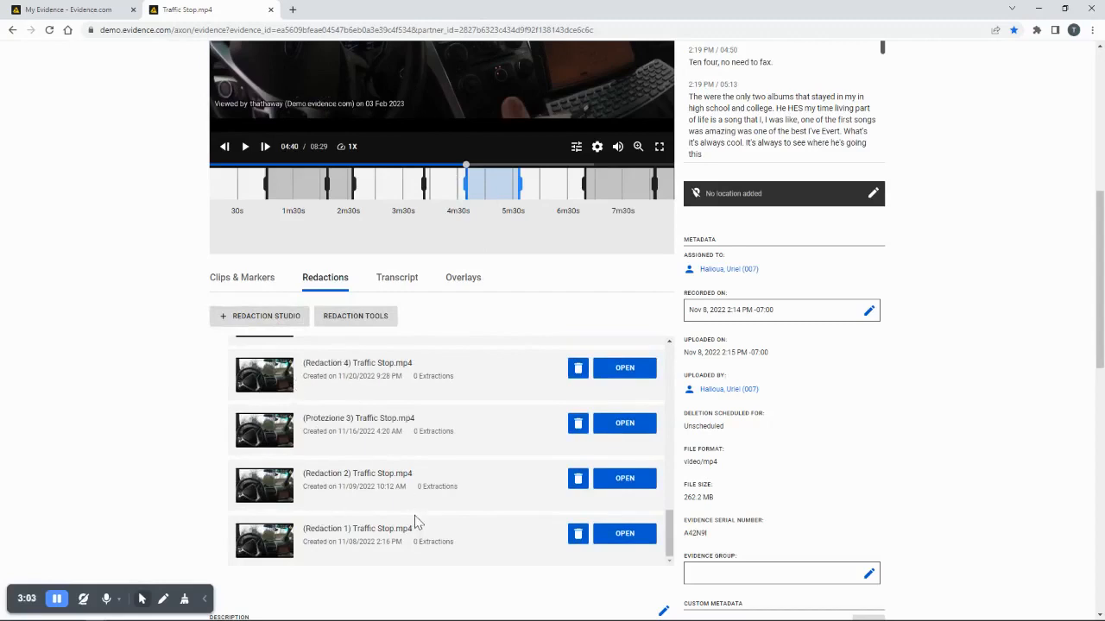
scroll(414, 522, up, 5)
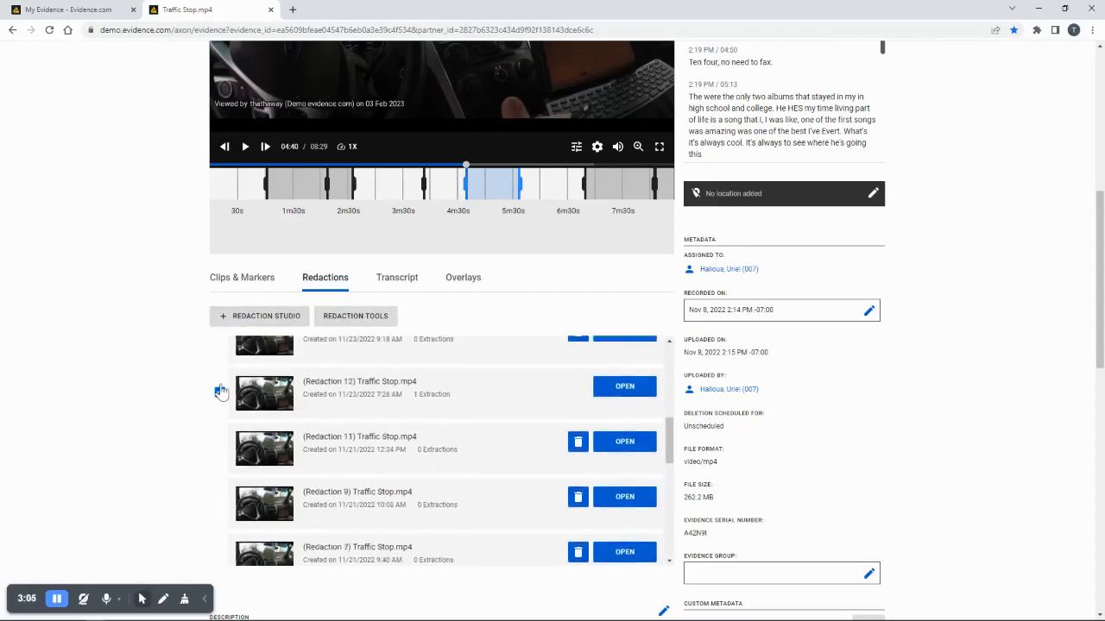
click(220, 394)
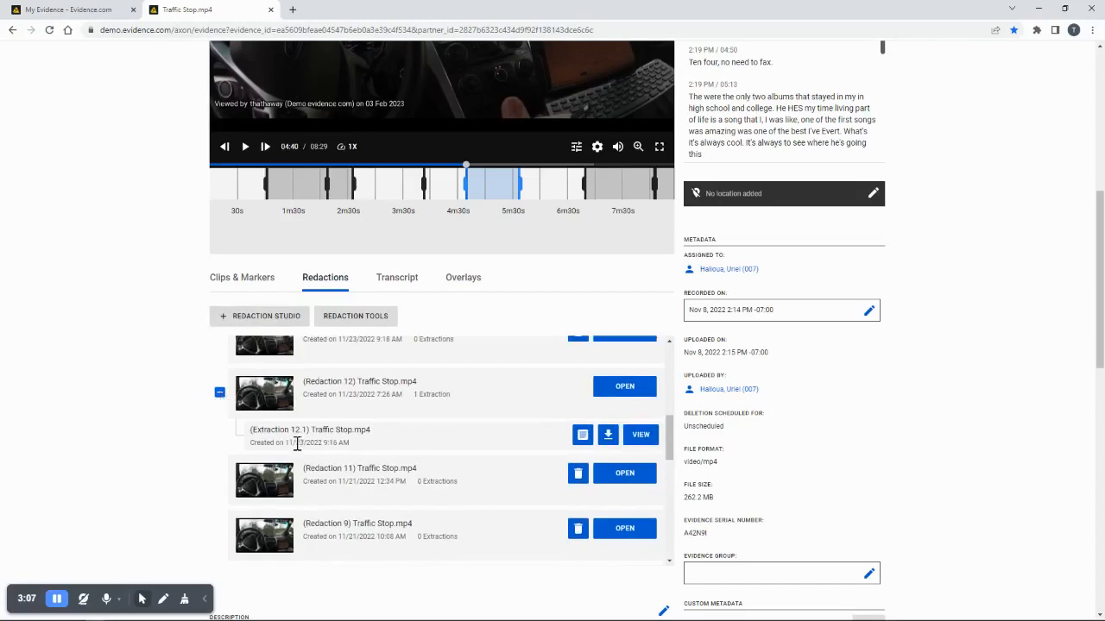
Step: View Extraction 12.1 in a separate browser tab, return to the source video, and close the extraction's tab
right_click(654, 435)
key(Escape)
click(358, 10)
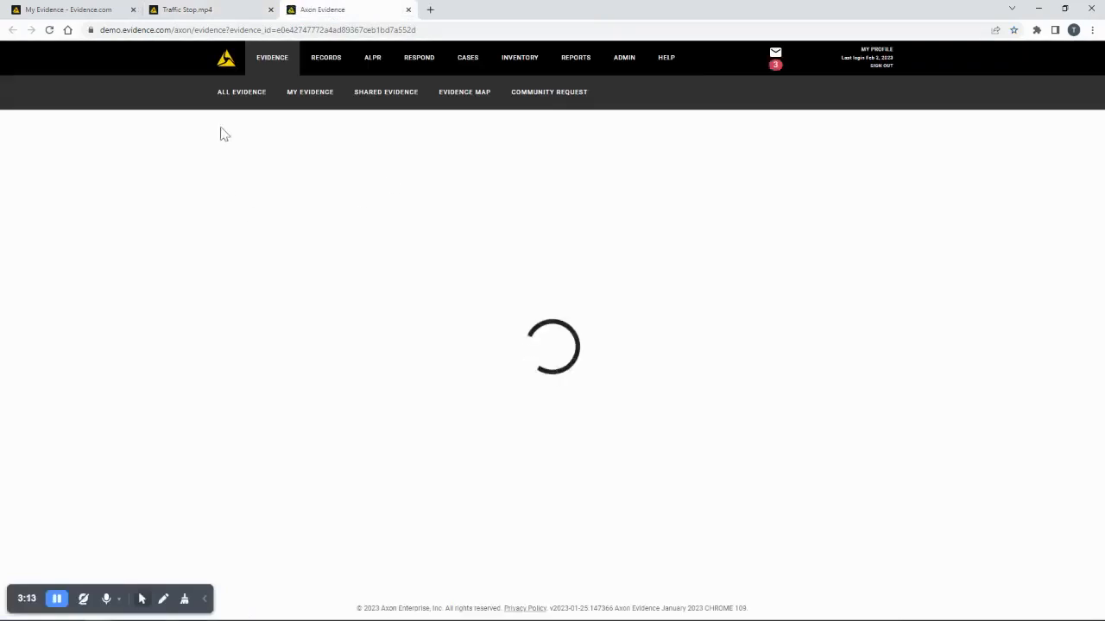
click(192, 9)
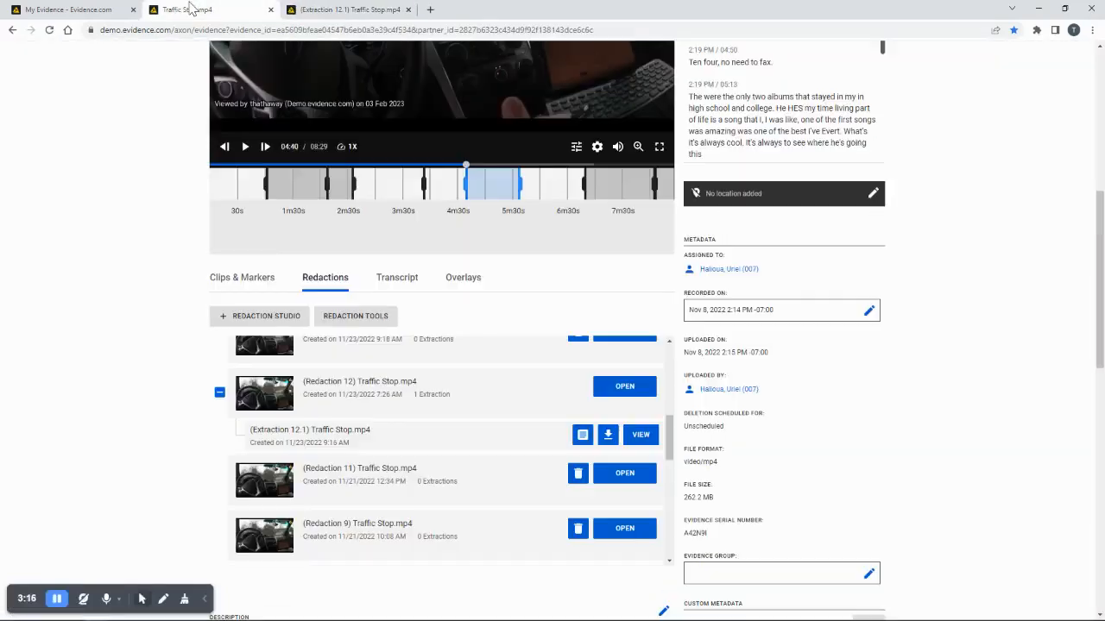
click(408, 9)
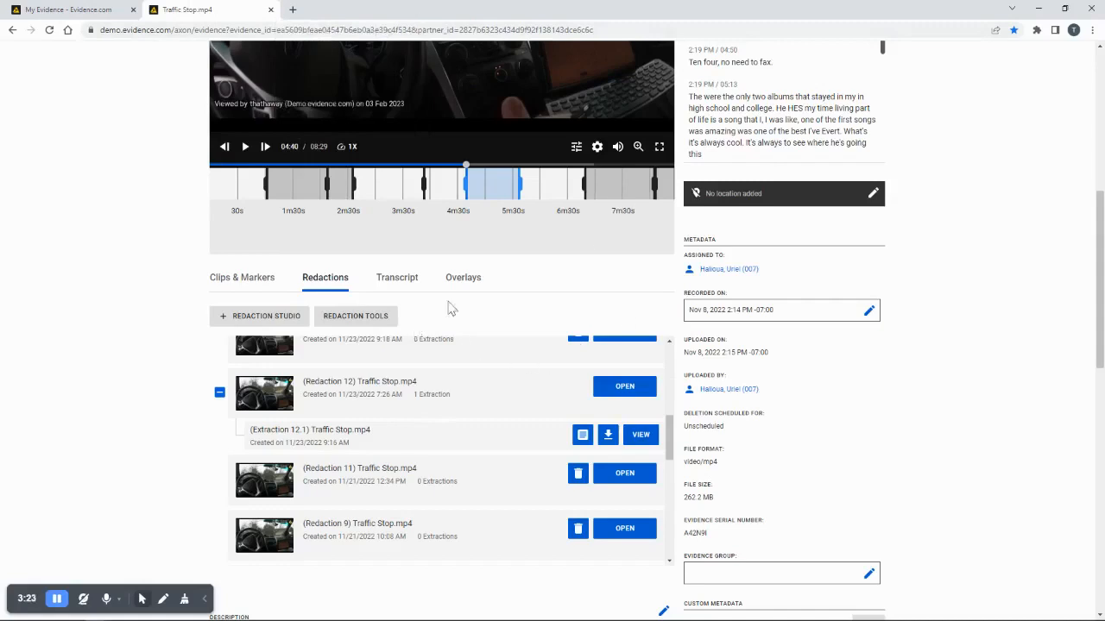
Step: View the Skin Blur setup among the redaction tools and close it without processing the video
click(368, 321)
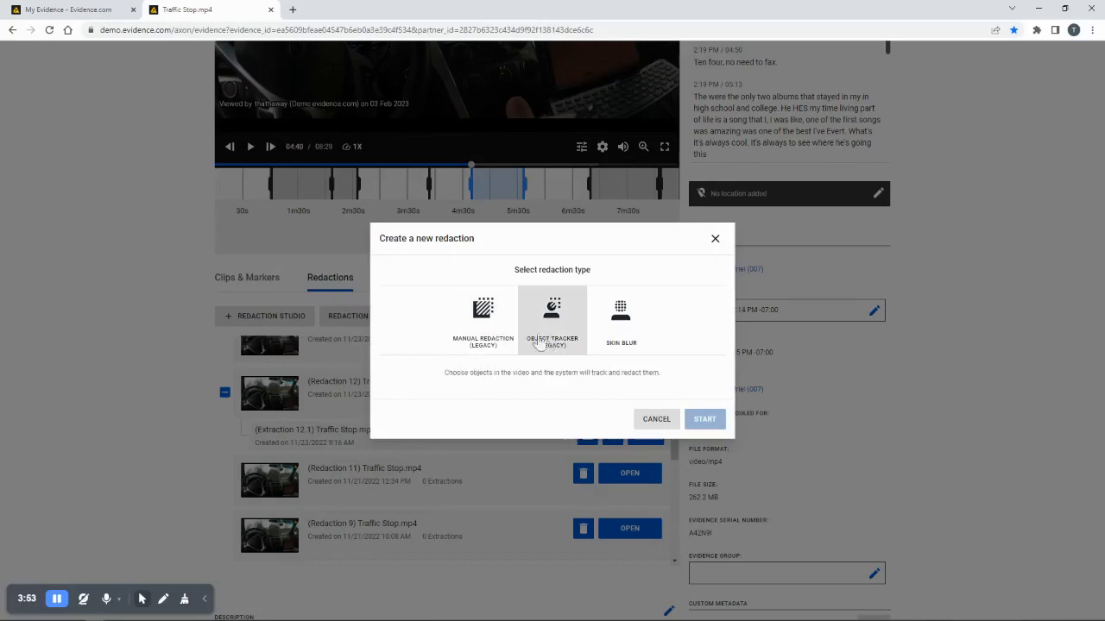
click(607, 328)
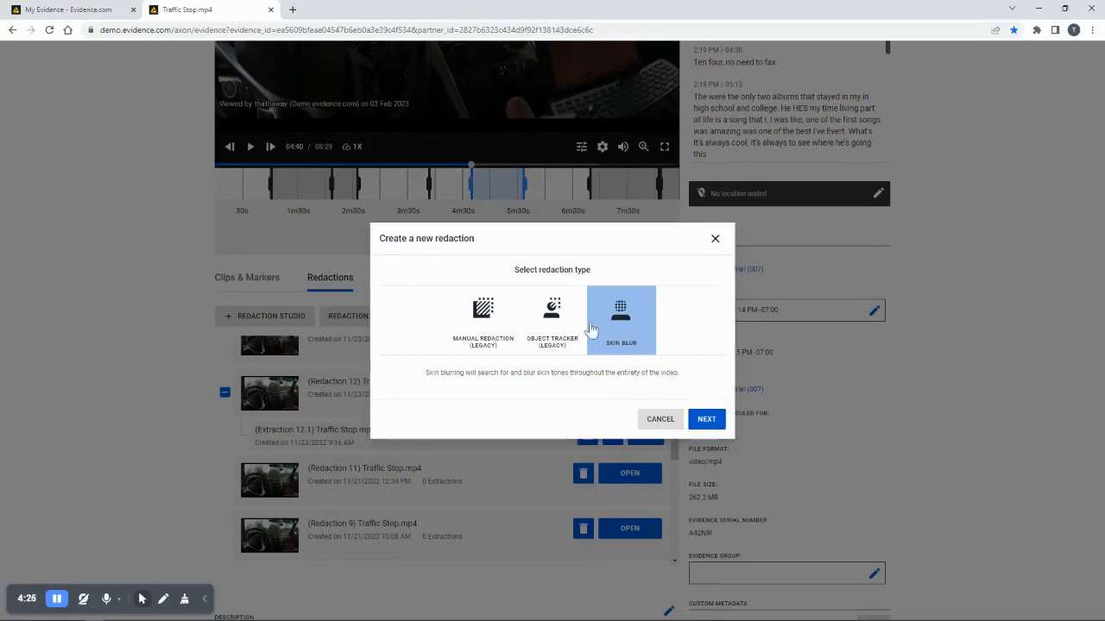
click(695, 419)
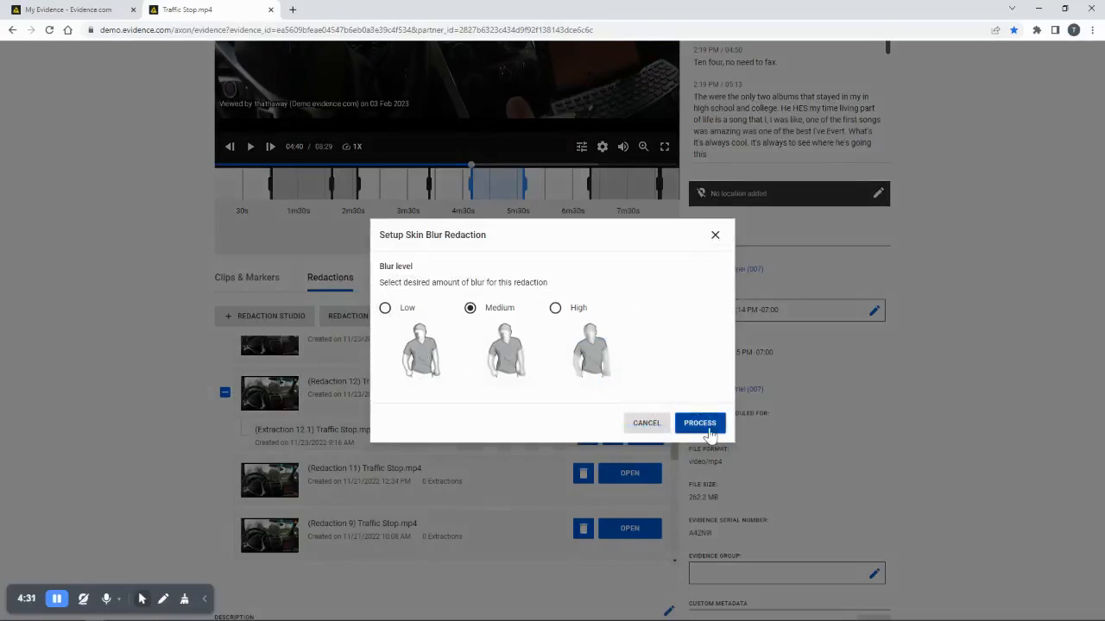
click(716, 235)
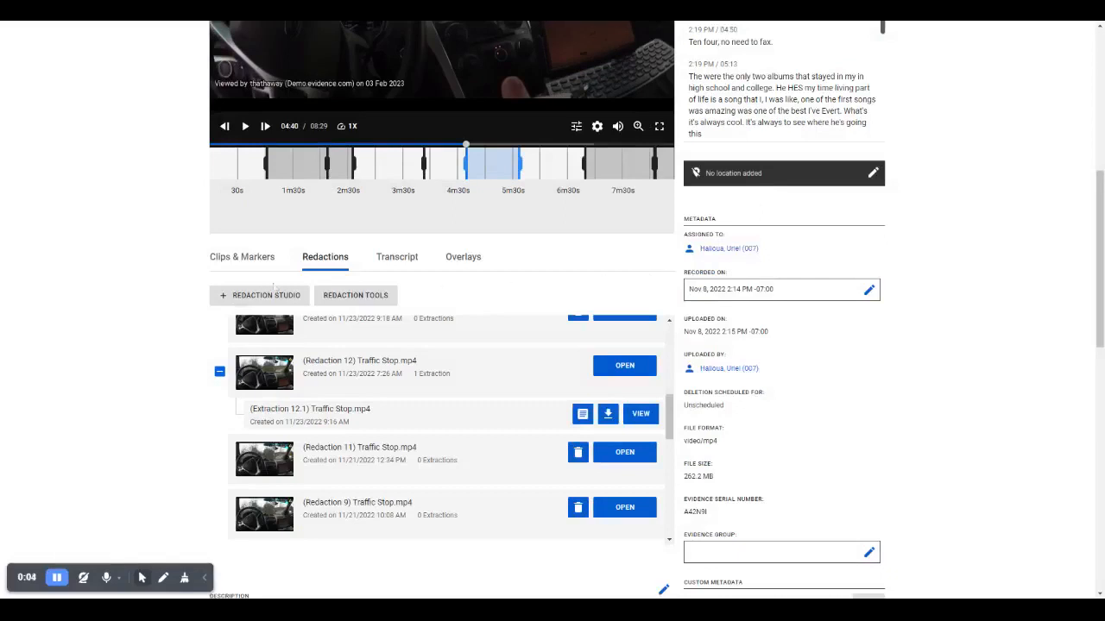
Step: Start a new redaction of Traffic Stop.mp4 in Redaction Studio
click(257, 297)
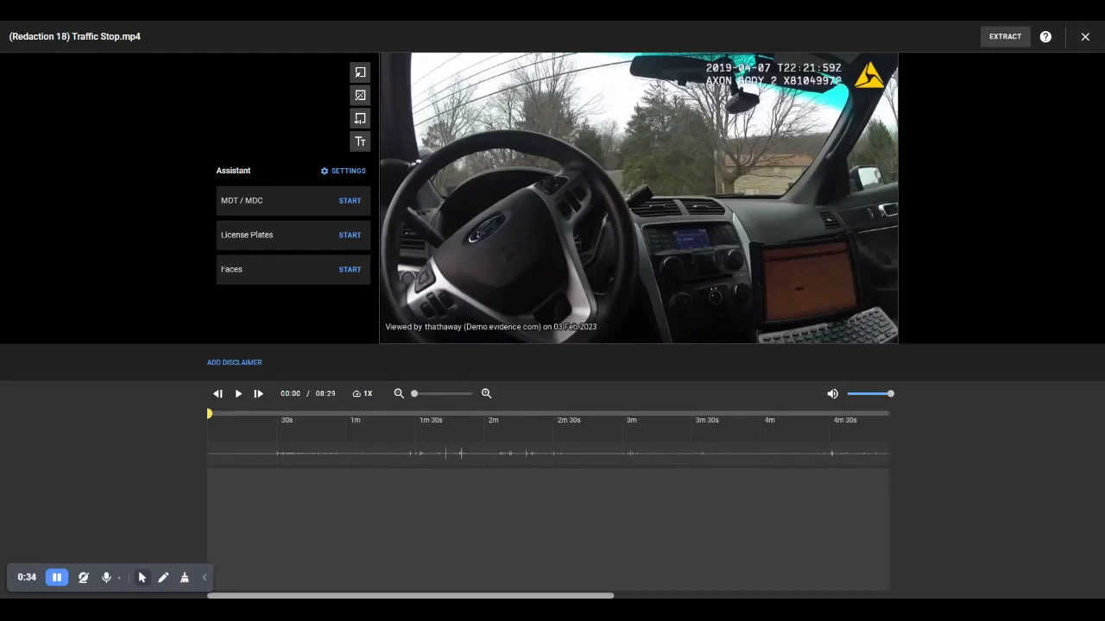
Step: Look through the keyboard shortcuts for timeline navigation and mask actions in the Redaction Studio help, and close the help
click(1045, 36)
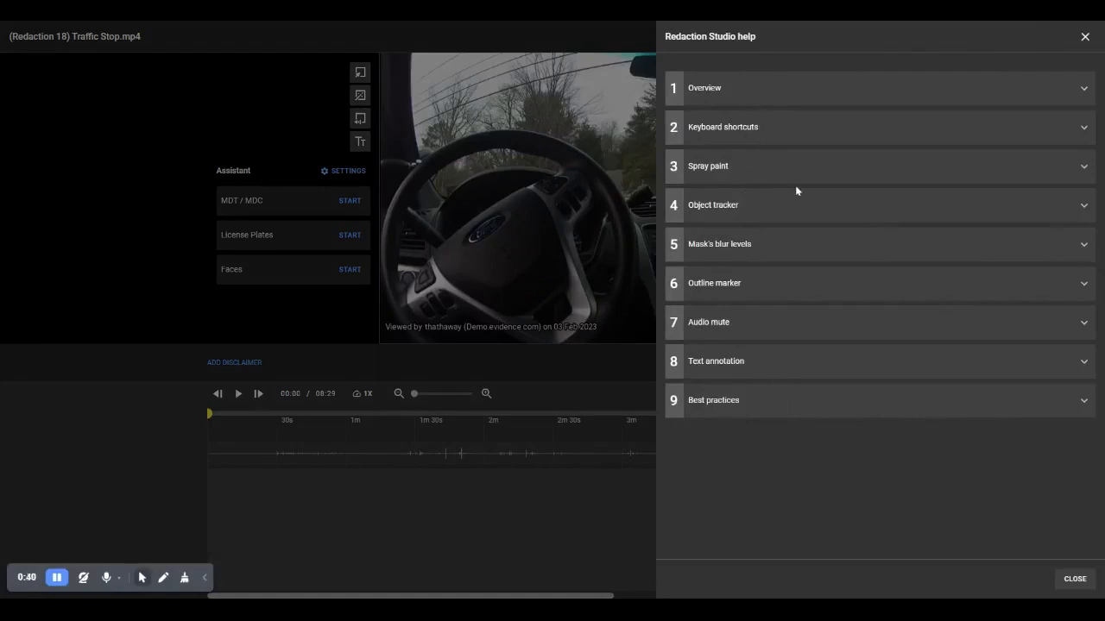
click(704, 135)
scroll(829, 198, down, 1)
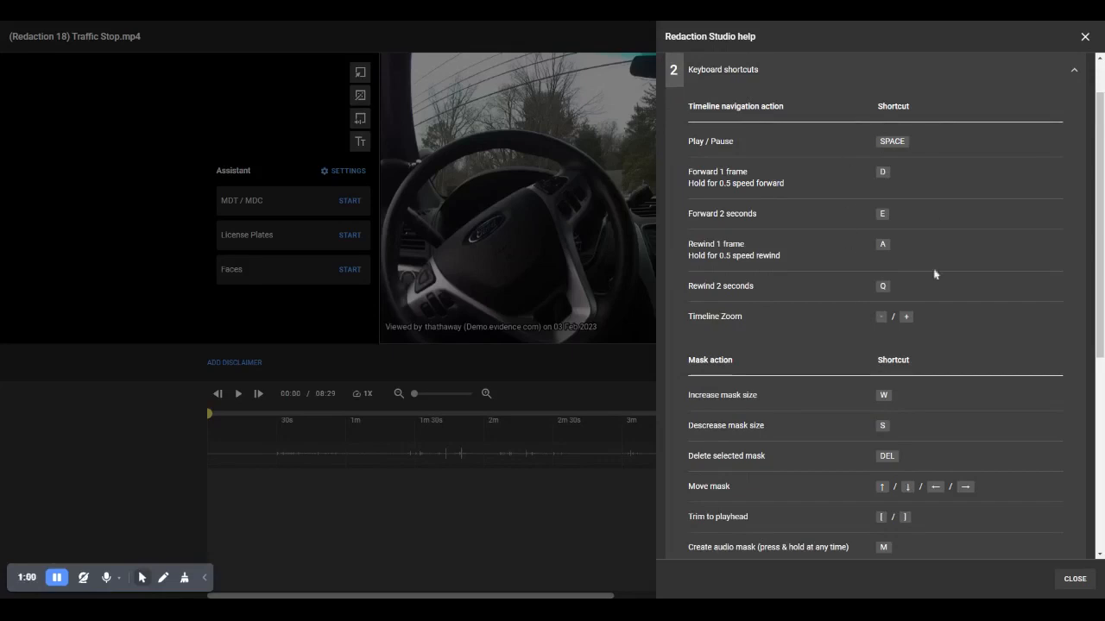
scroll(861, 371, down, 3)
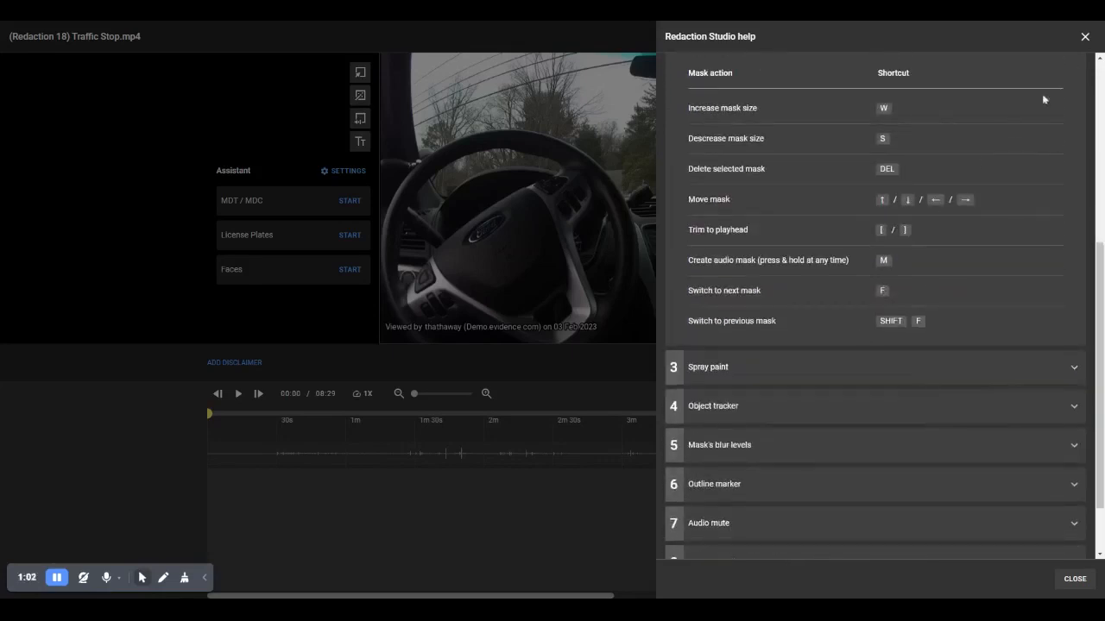
click(1085, 37)
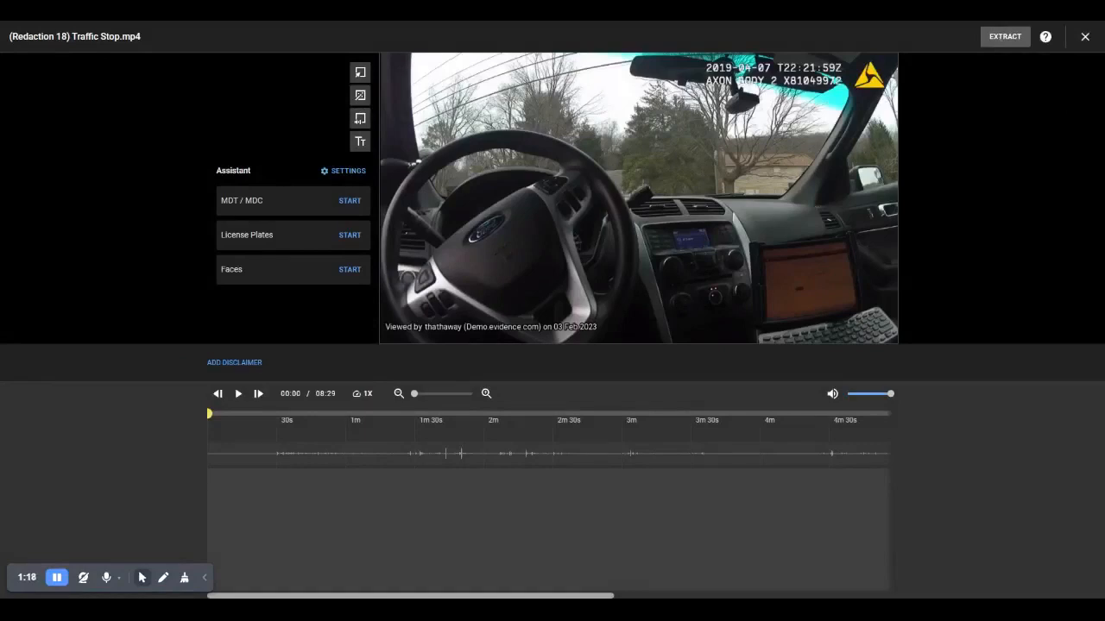
Step: View the options for extracting as new evidence and the available disclaimers, closing both without extracting or adding a disclaimer
click(1003, 37)
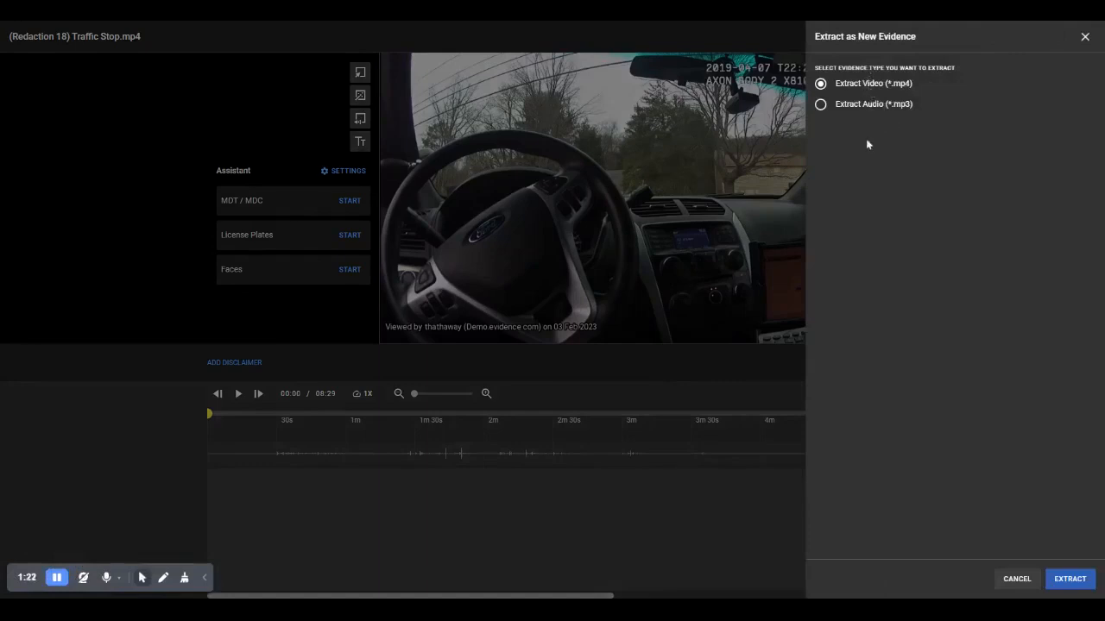
click(1081, 37)
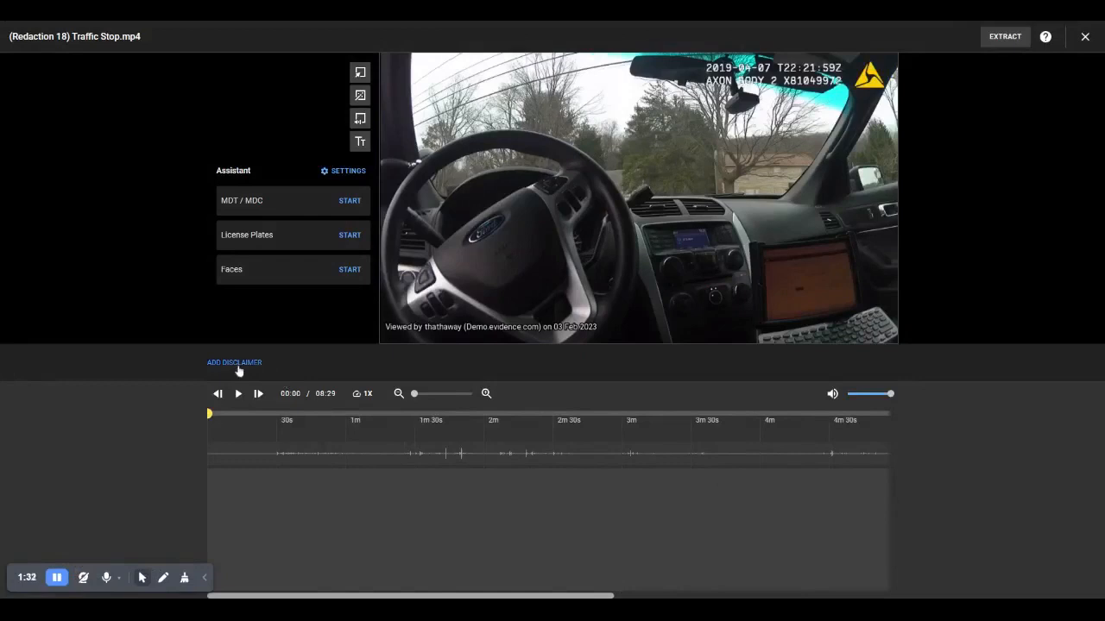
click(235, 363)
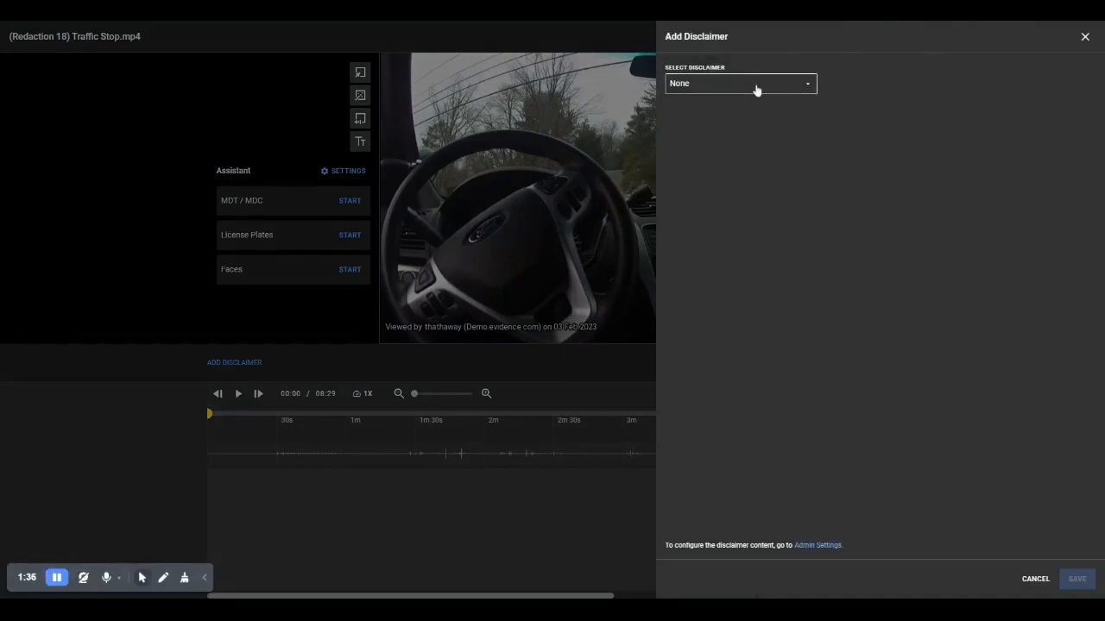
click(756, 90)
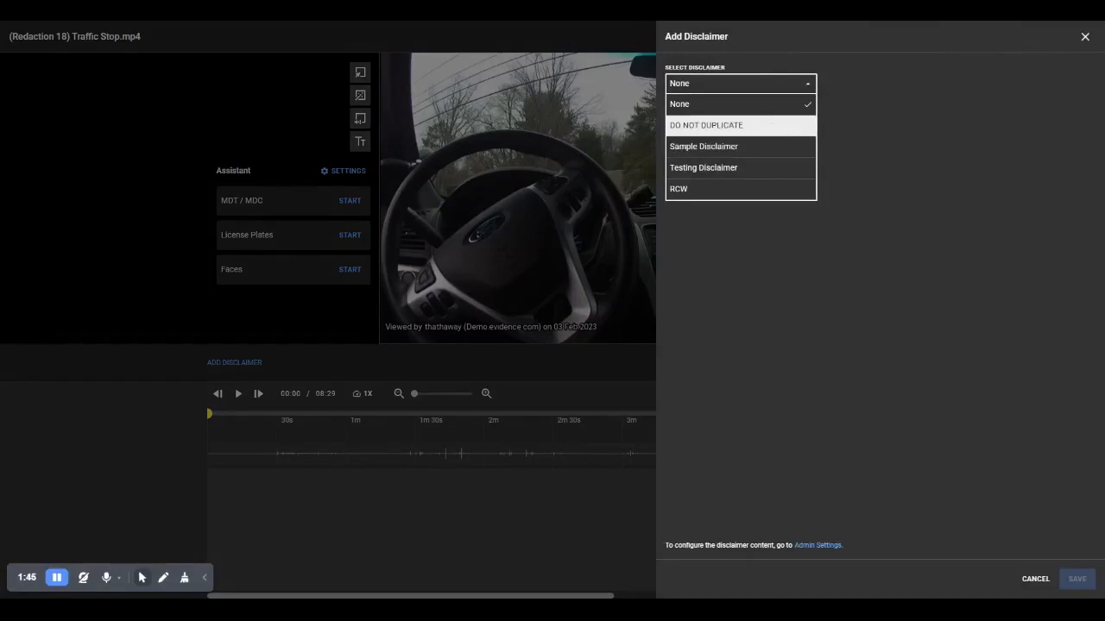
click(895, 149)
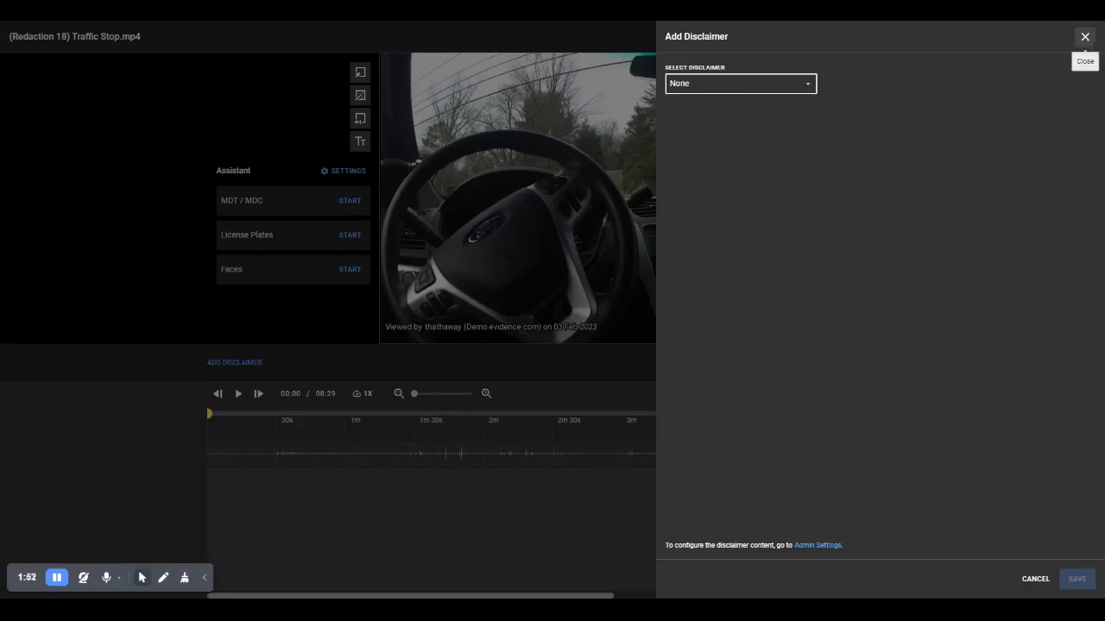
click(1085, 37)
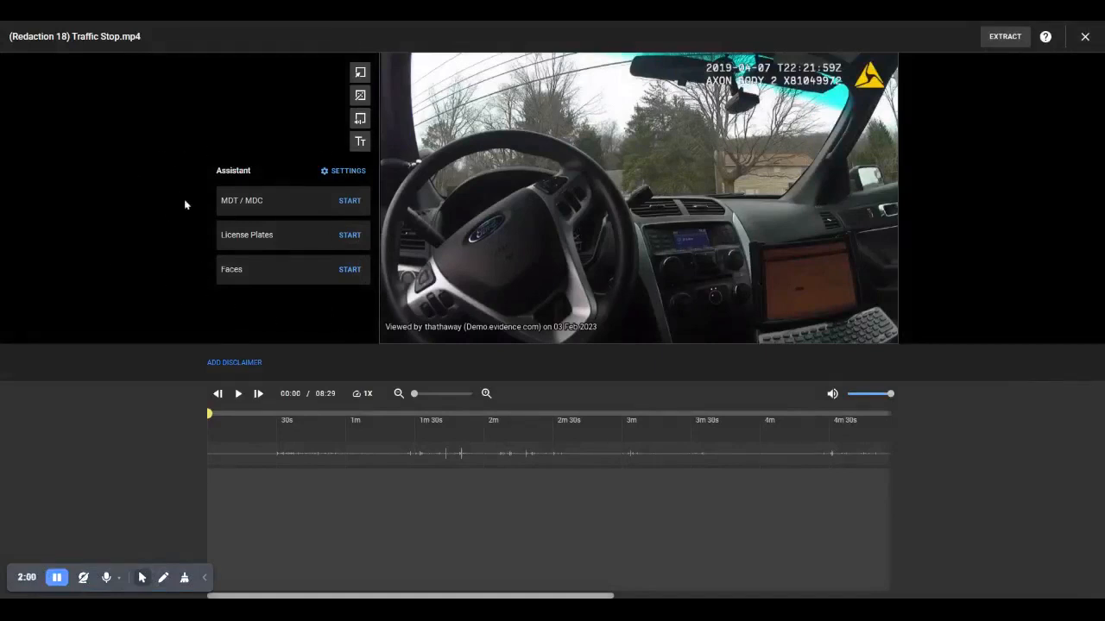
Step: Set the Assistant's MDT / MDC blur level to Light and save the settings
click(350, 170)
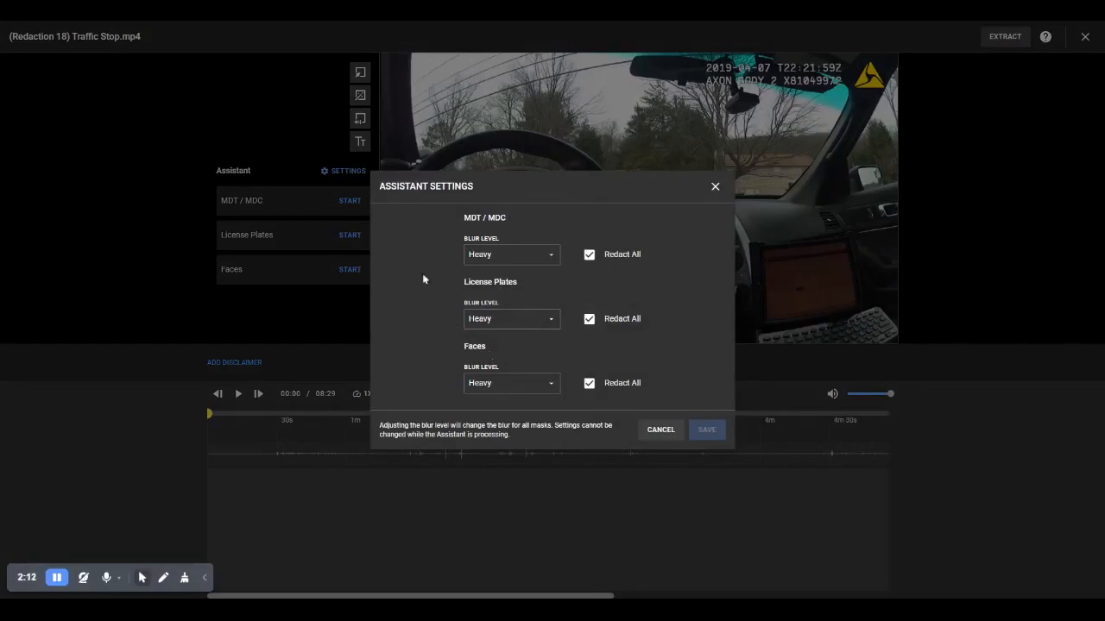
click(509, 255)
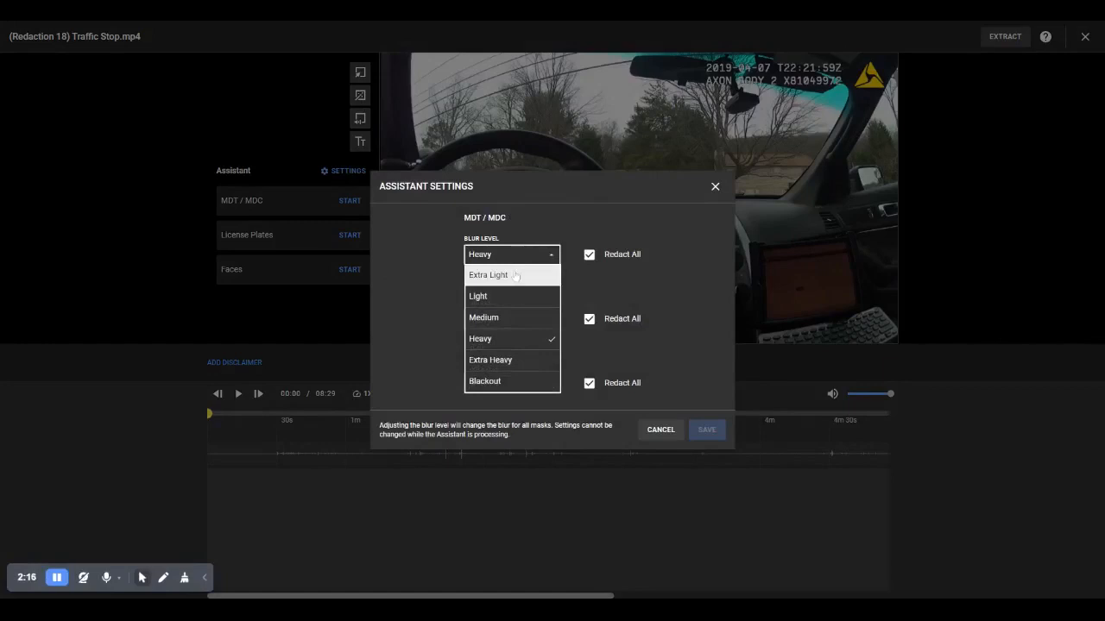
click(488, 296)
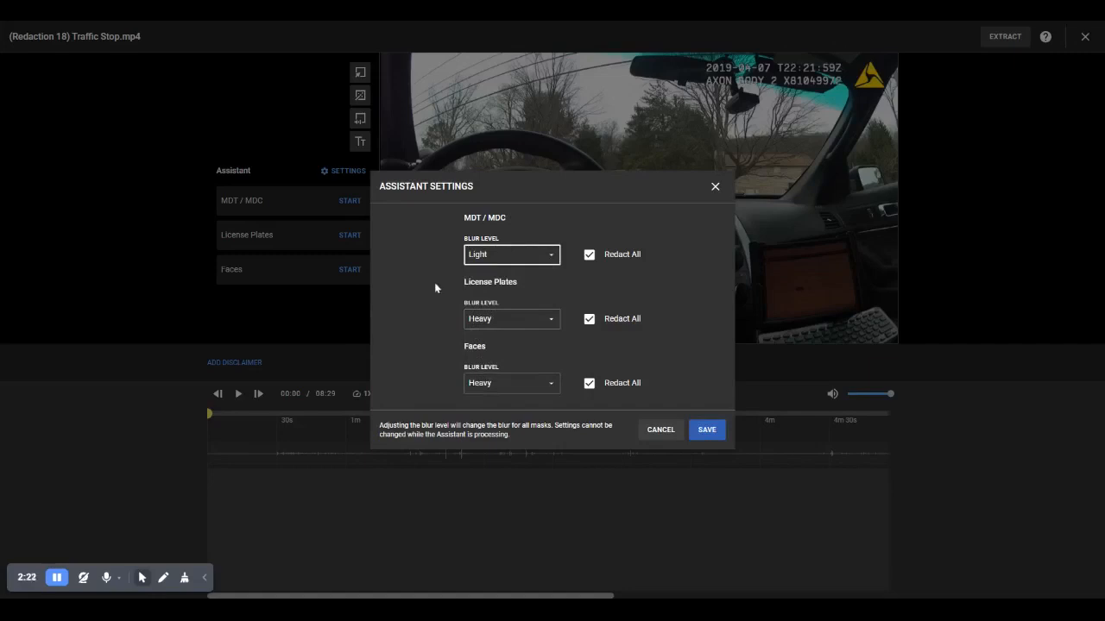
click(589, 255)
click(707, 430)
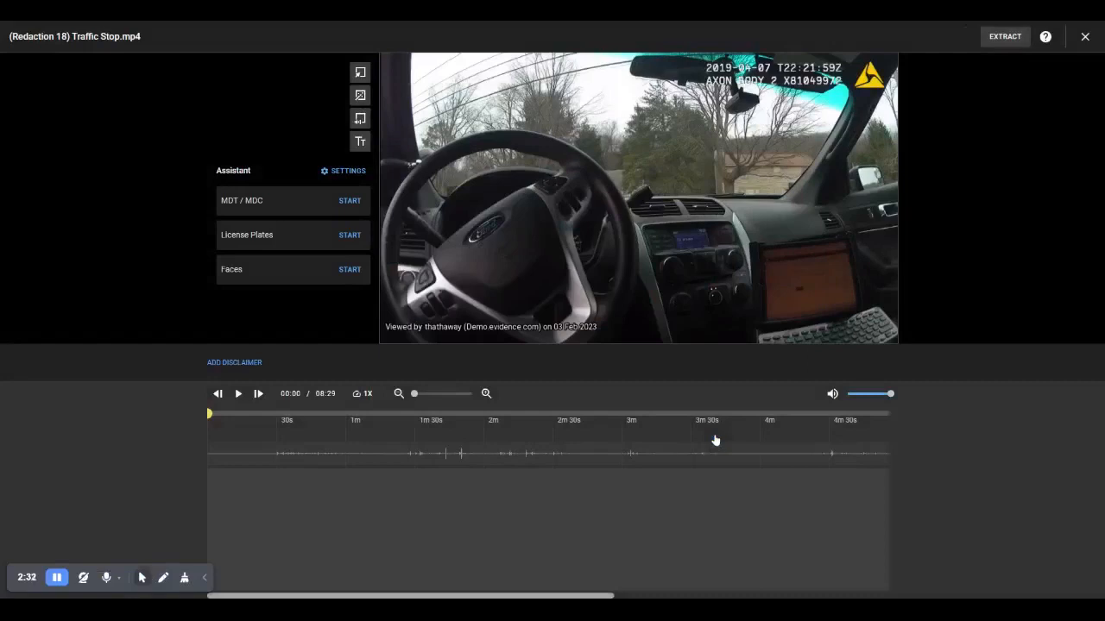
Step: Start the Assistant's automatic tracking for MDT / MDC, License Plates and Faces
click(350, 201)
click(350, 248)
click(363, 297)
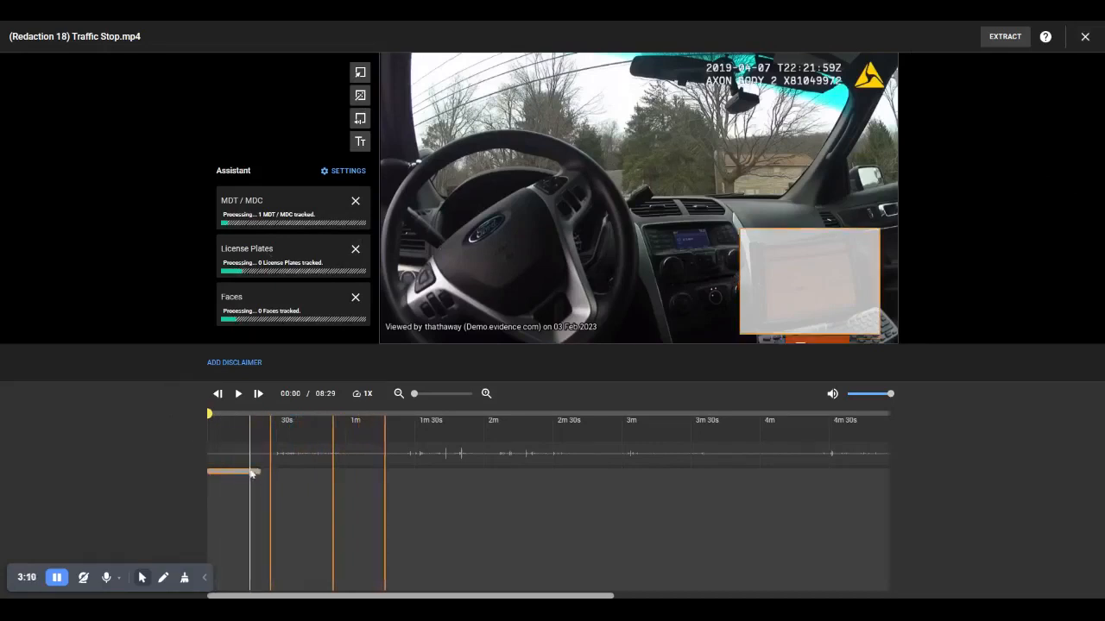
Step: Shrink the first tracked MDT / MDC mask around the in-car computer at 00:18, switching its Redact option off and back on
click(253, 472)
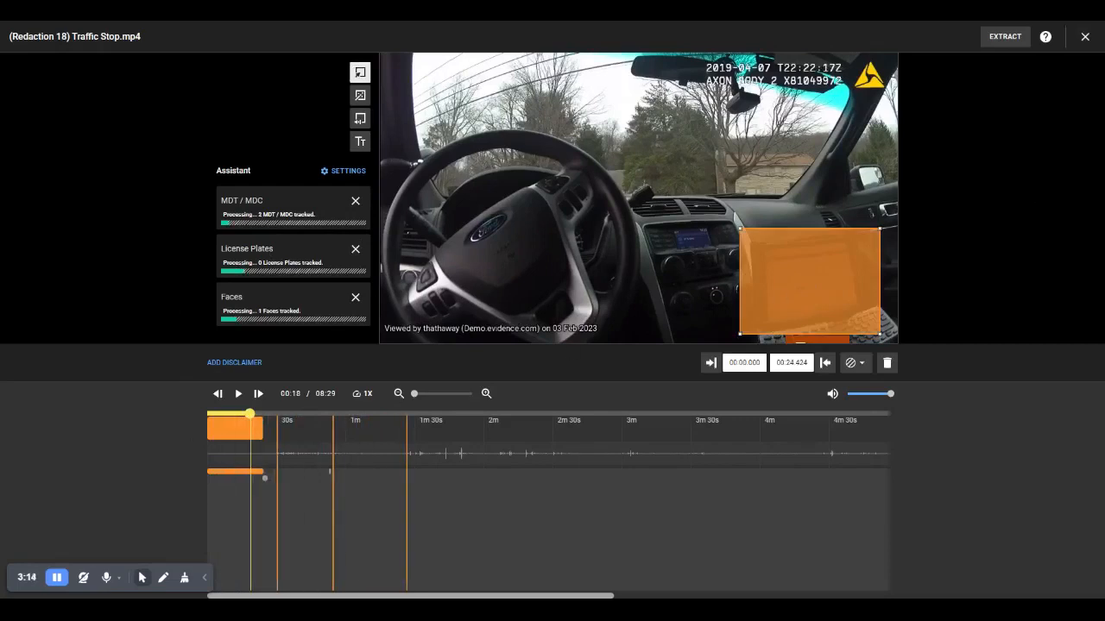
drag(739, 334, 800, 296)
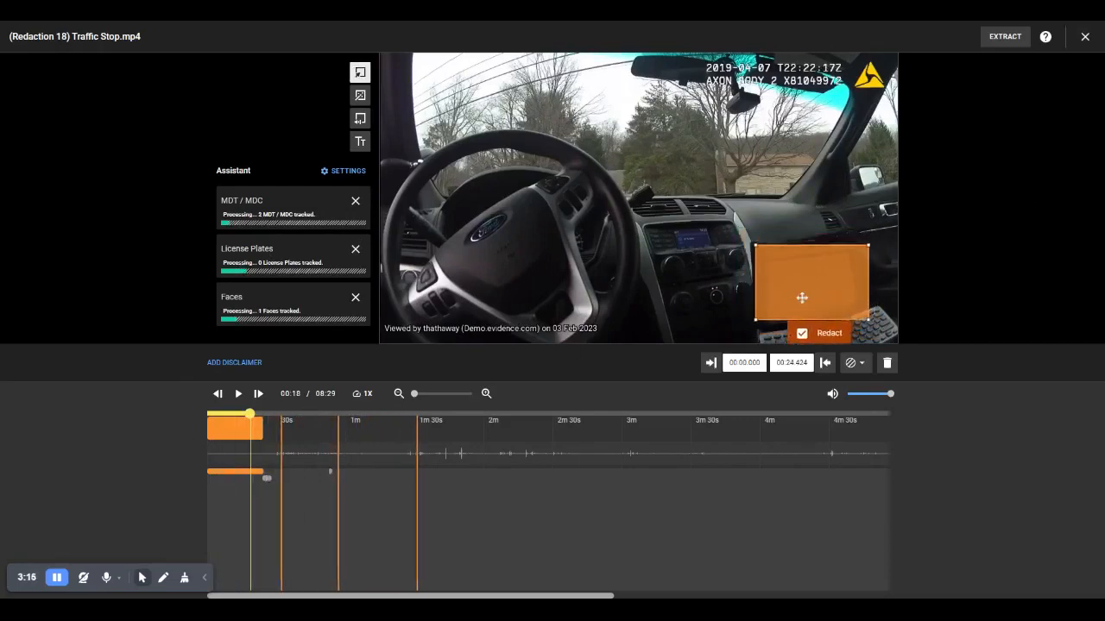
click(801, 334)
click(800, 333)
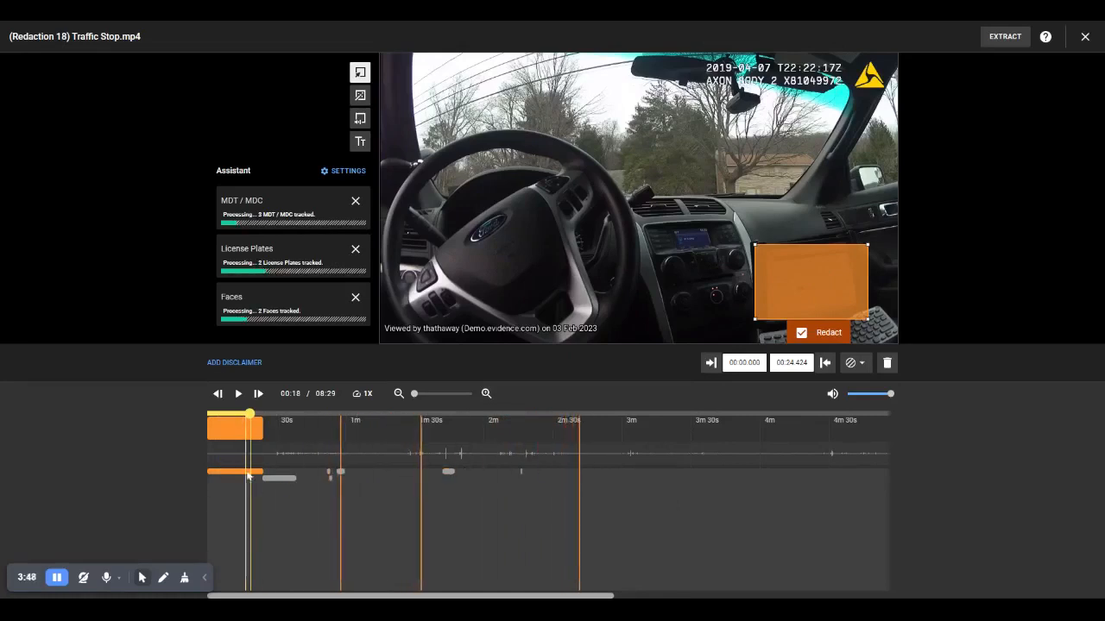
Step: Examine the tracked masks at 00:29 and select the mask over the steering wheel at 00:53
drag(251, 414, 276, 416)
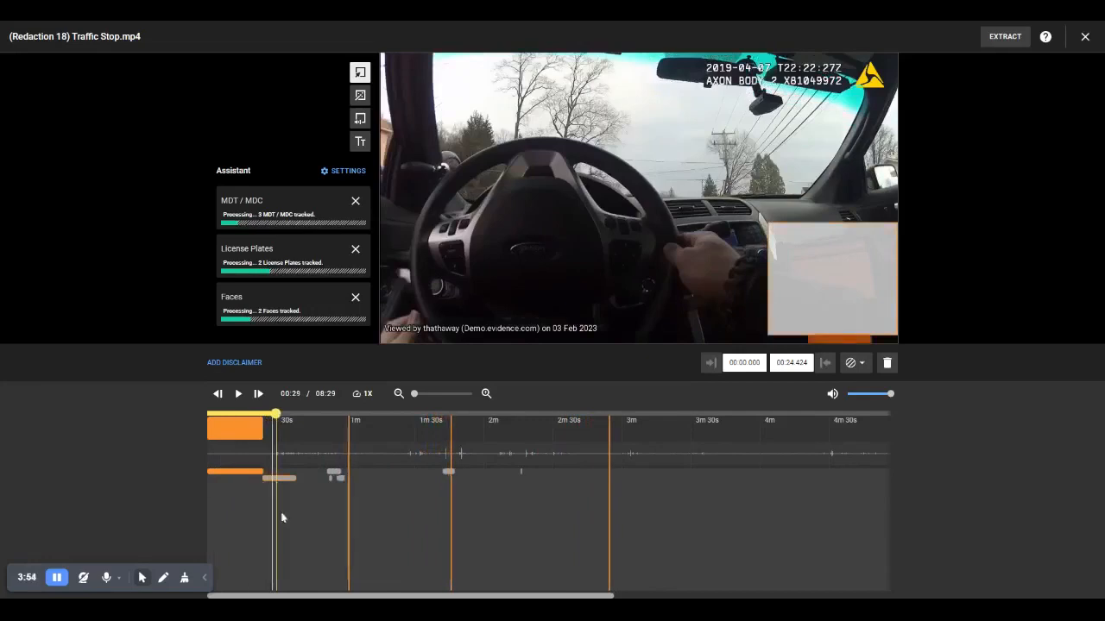
click(335, 473)
click(333, 478)
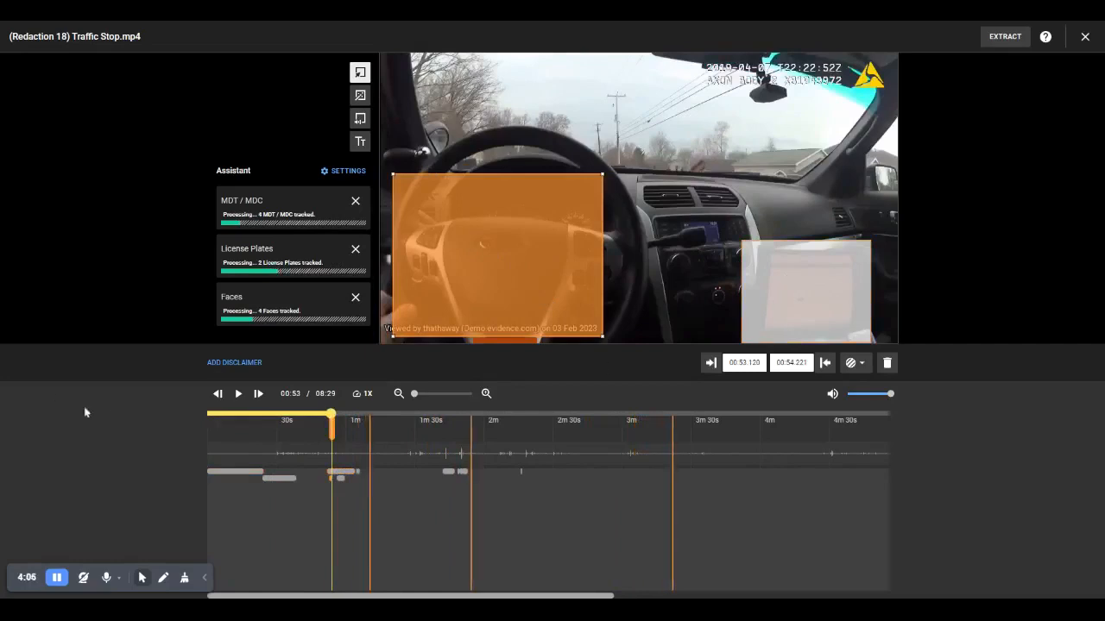
click(58, 579)
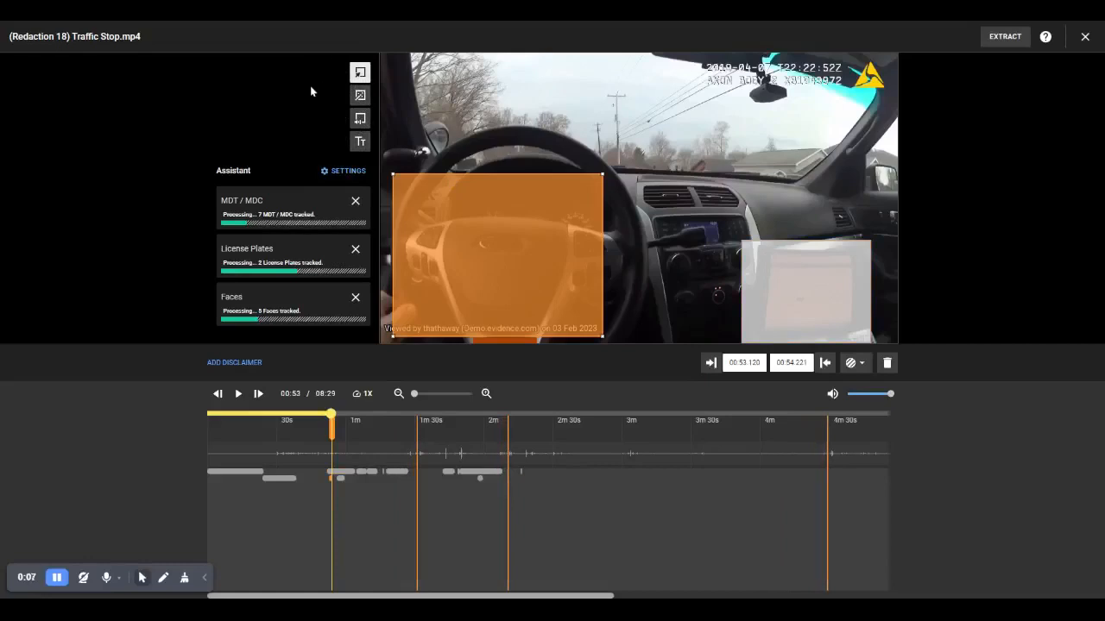
Step: Draw a manual redaction mask over the windshield at 00:53, adjust its position and size, and delete it
click(360, 72)
drag(633, 94, 779, 181)
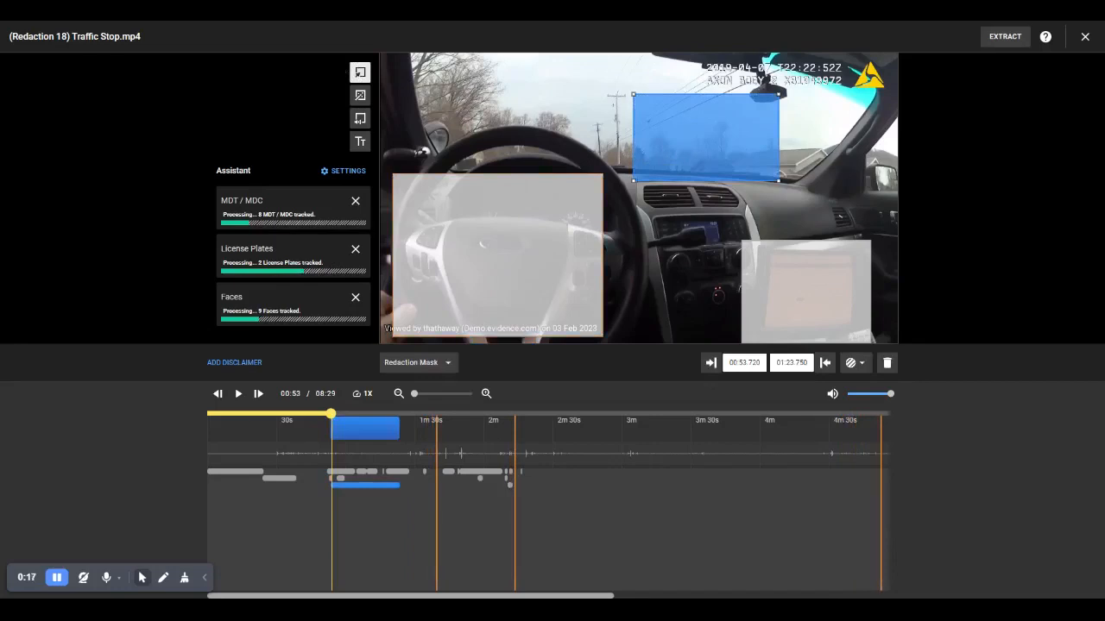
drag(728, 123, 693, 133)
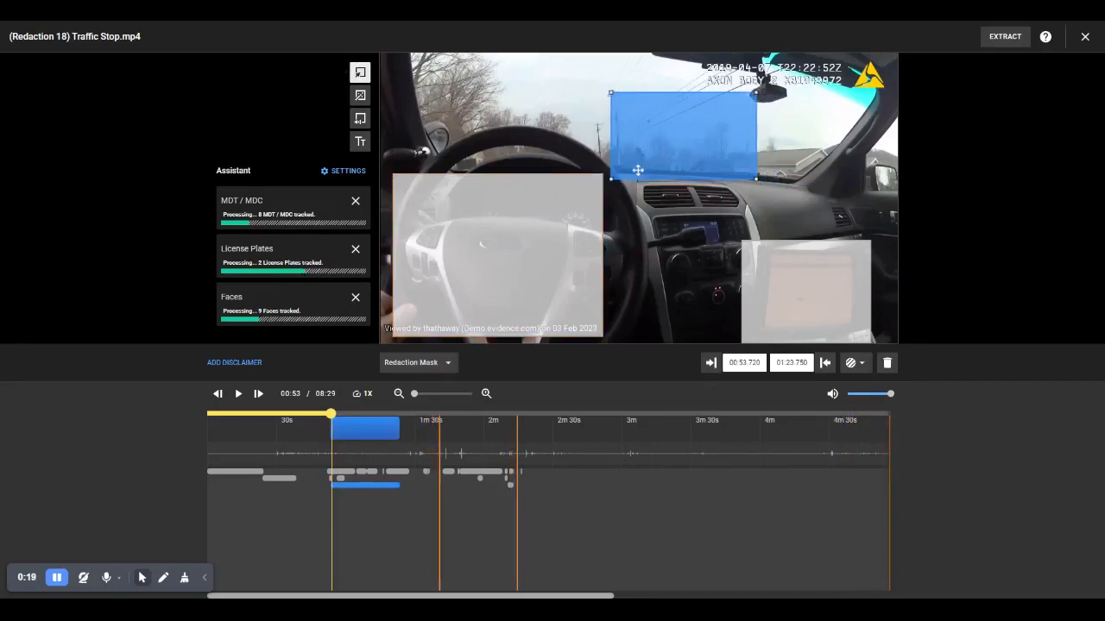
drag(612, 177, 712, 130)
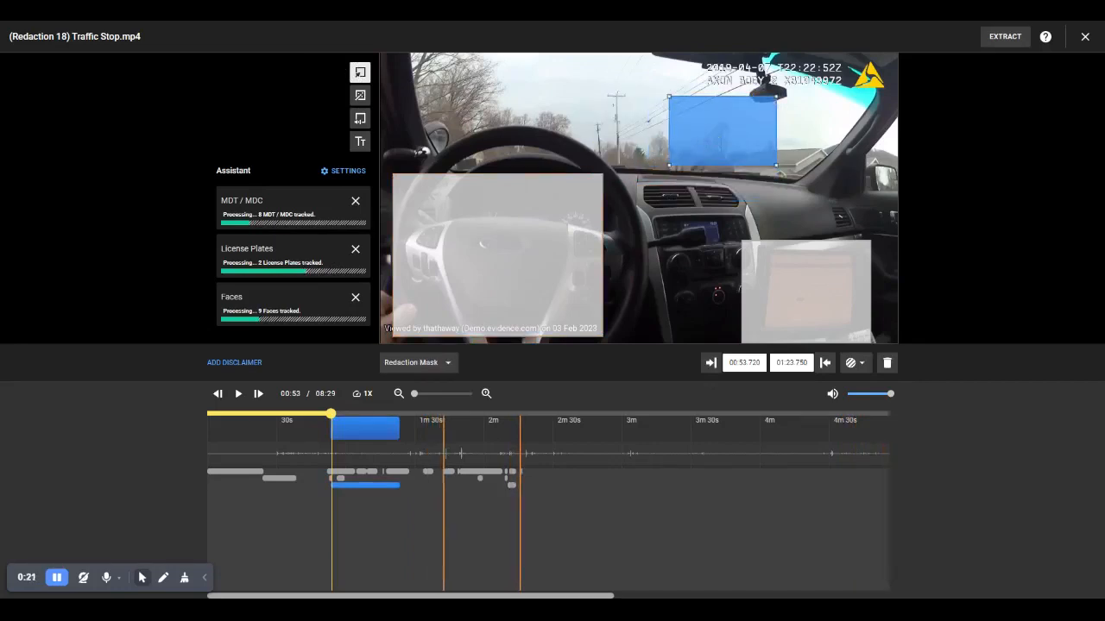
click(887, 362)
click(876, 362)
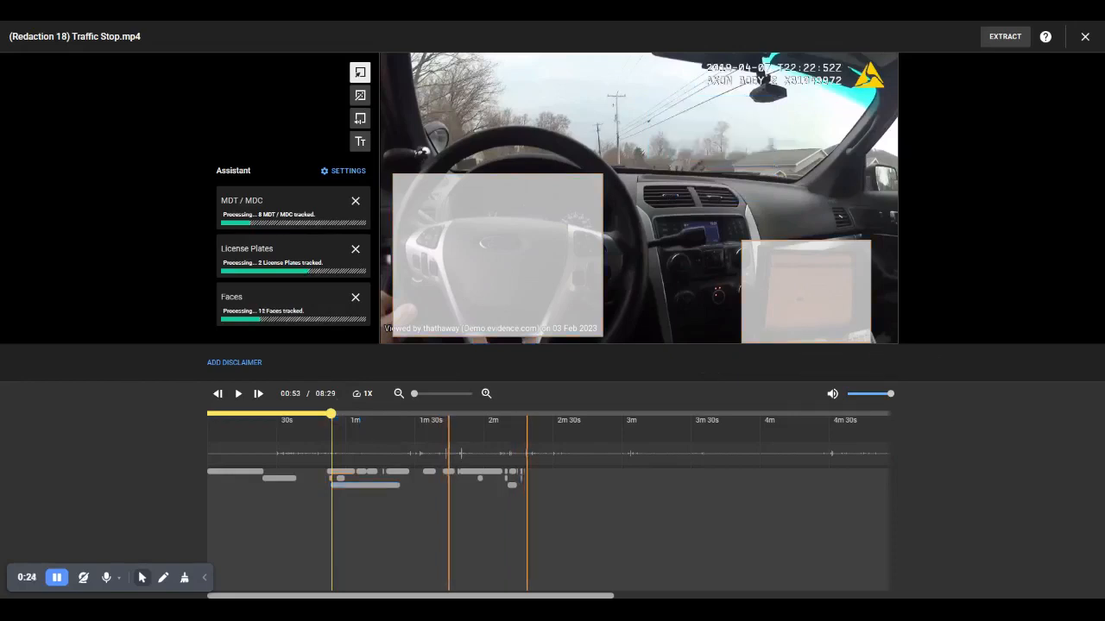
Step: Track the center console display from 00:53 with an Object Tracker mask, and delete the tracked segment
click(359, 97)
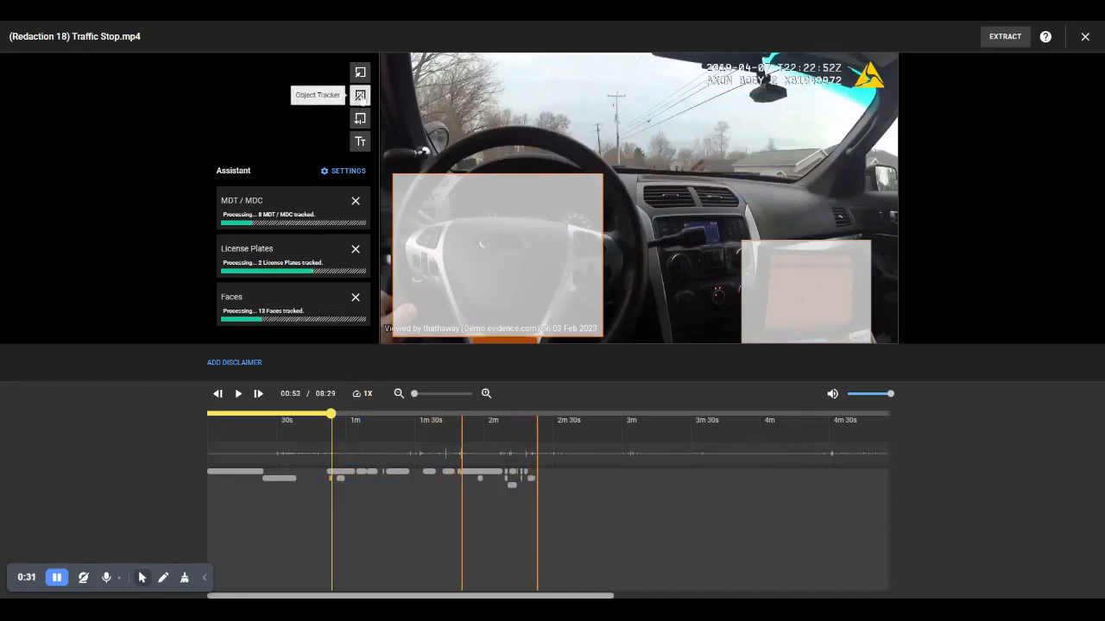
drag(663, 215, 713, 256)
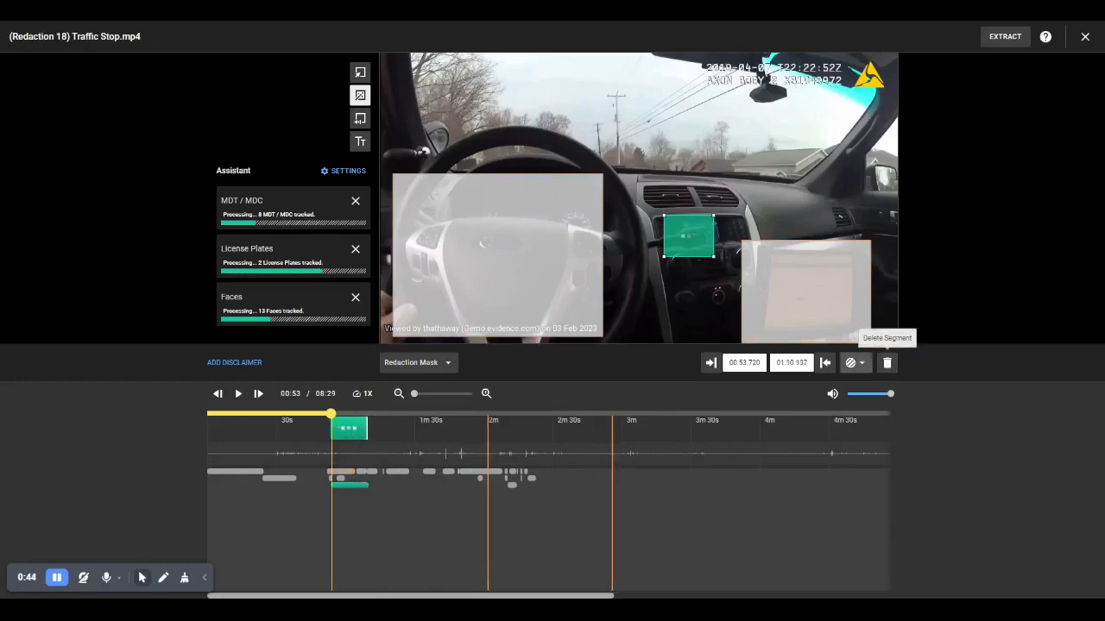
click(886, 364)
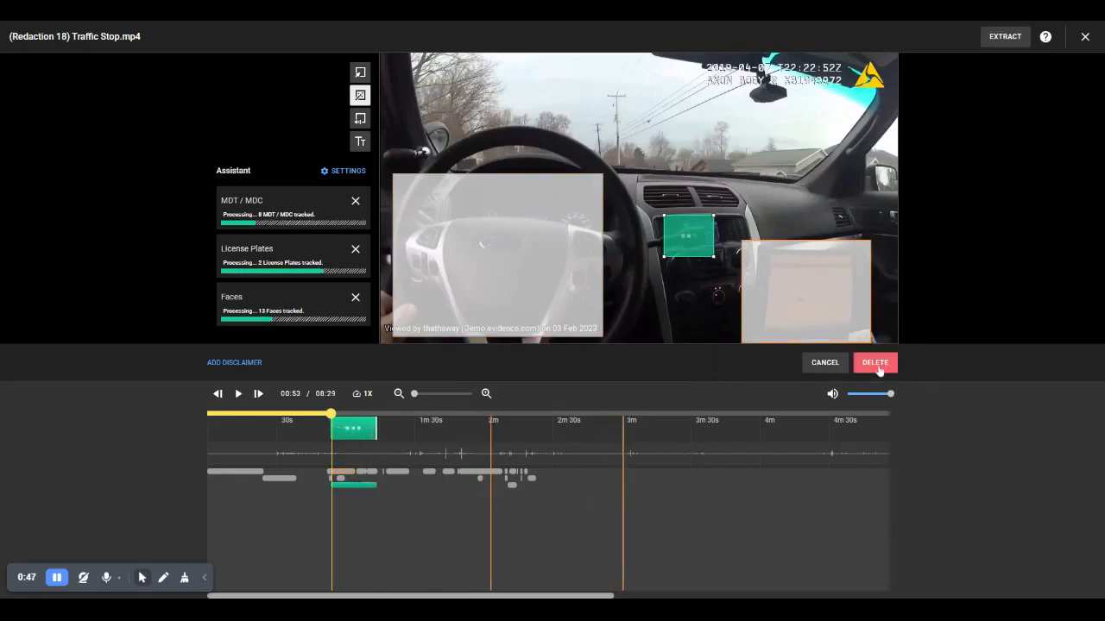
click(883, 369)
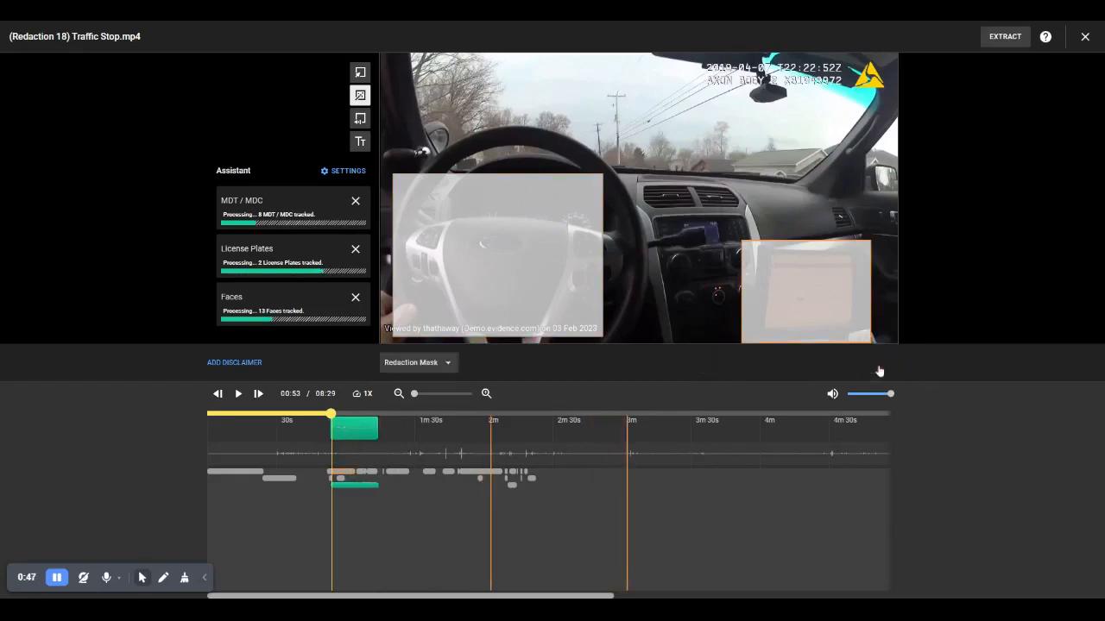
Step: Add a Short bleep audio mask from about 00:53 to 01:08, view its sound options, and delete the segment
click(360, 118)
drag(332, 455, 363, 460)
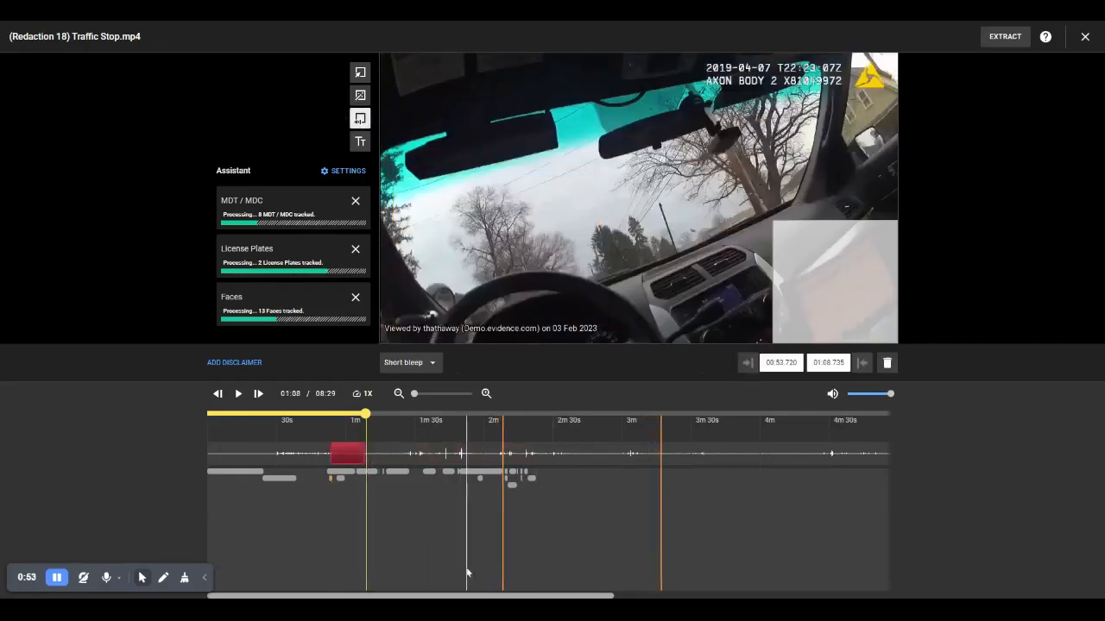
click(421, 364)
click(423, 364)
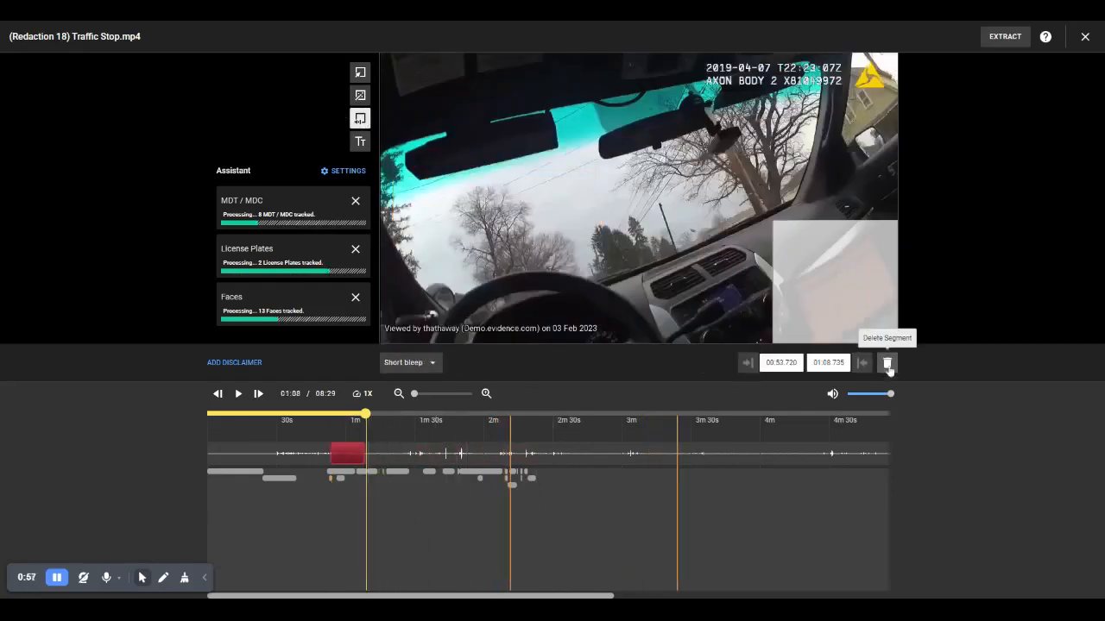
click(887, 363)
click(886, 371)
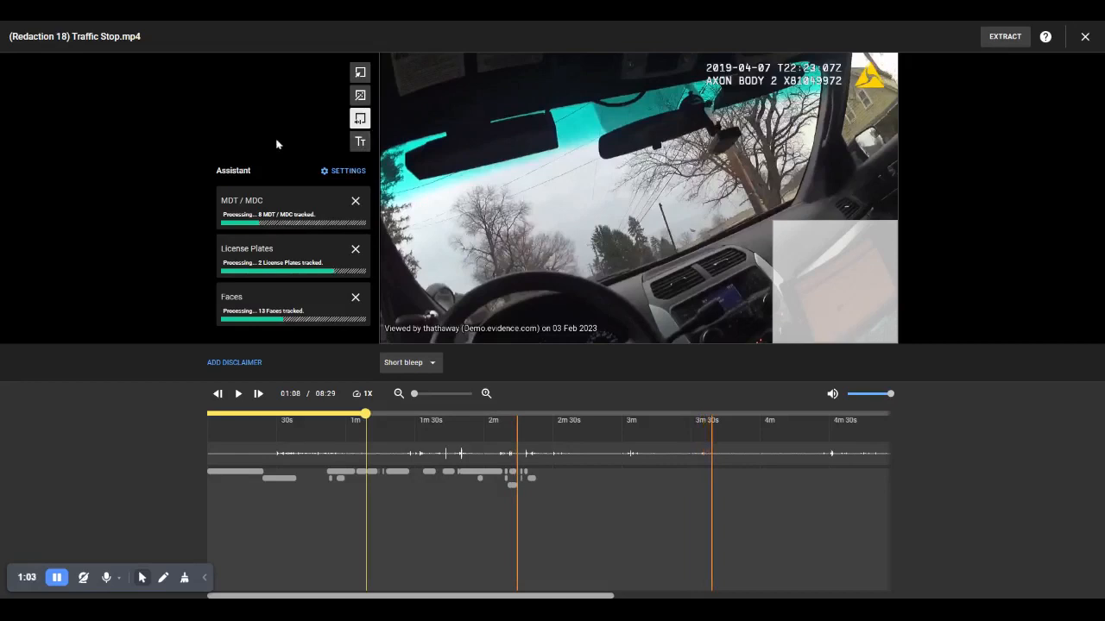
click(360, 119)
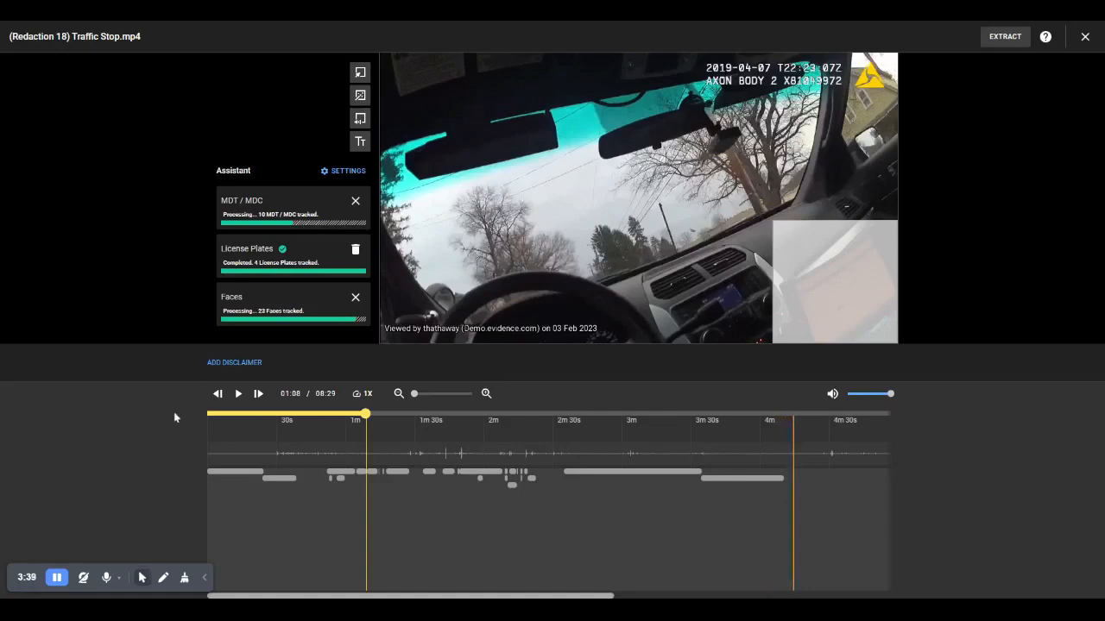
click(57, 577)
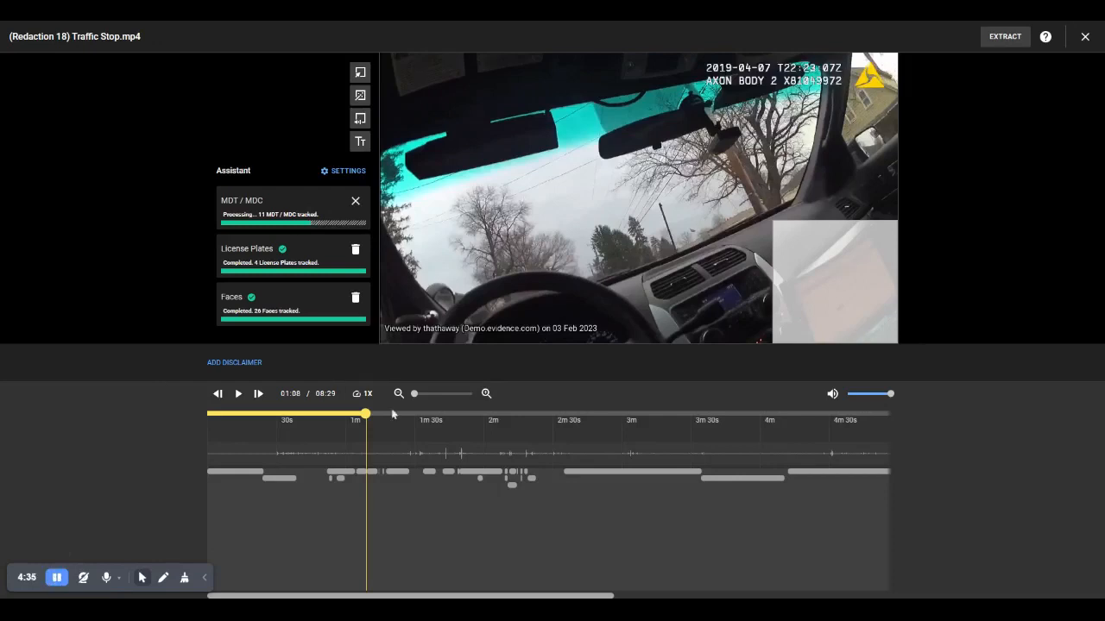
Step: Move the playhead to 01:46 to examine the tracked license plate mask on the black SUV
click(434, 416)
click(453, 416)
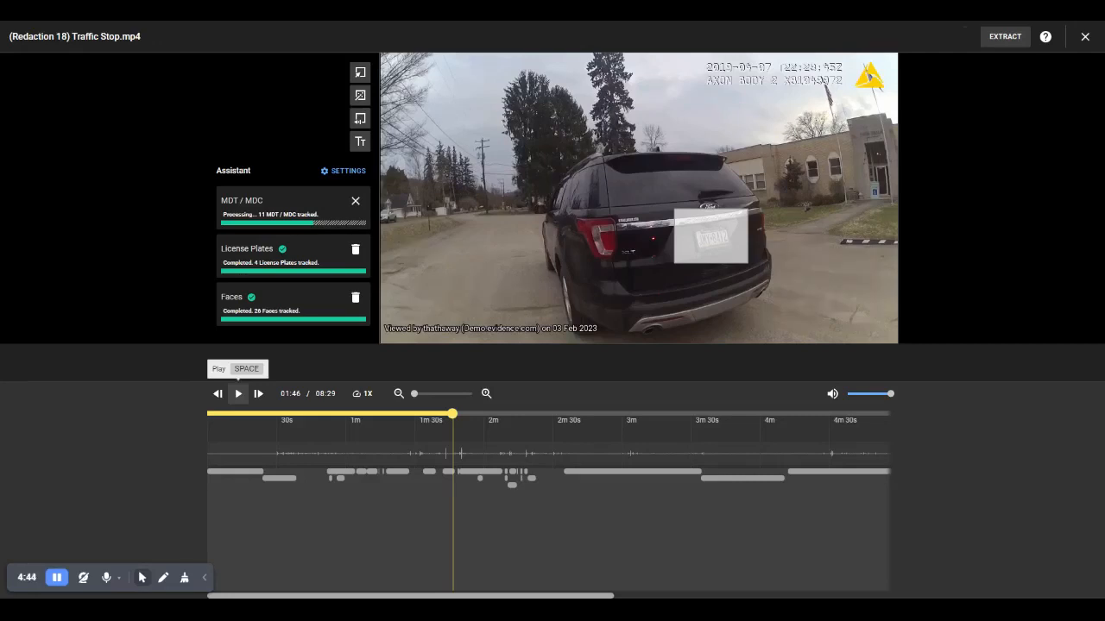
Step: Play to 01:49, track the black SUV's side mirror with an Object Tracker mask, and play on to 01:50 to check it
click(238, 396)
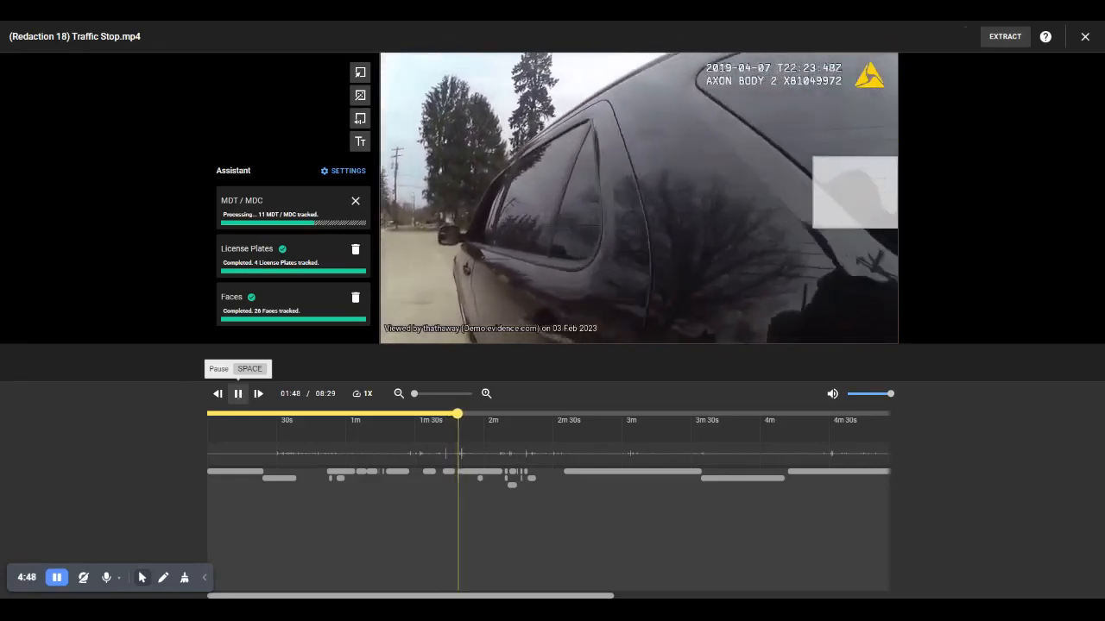
click(238, 395)
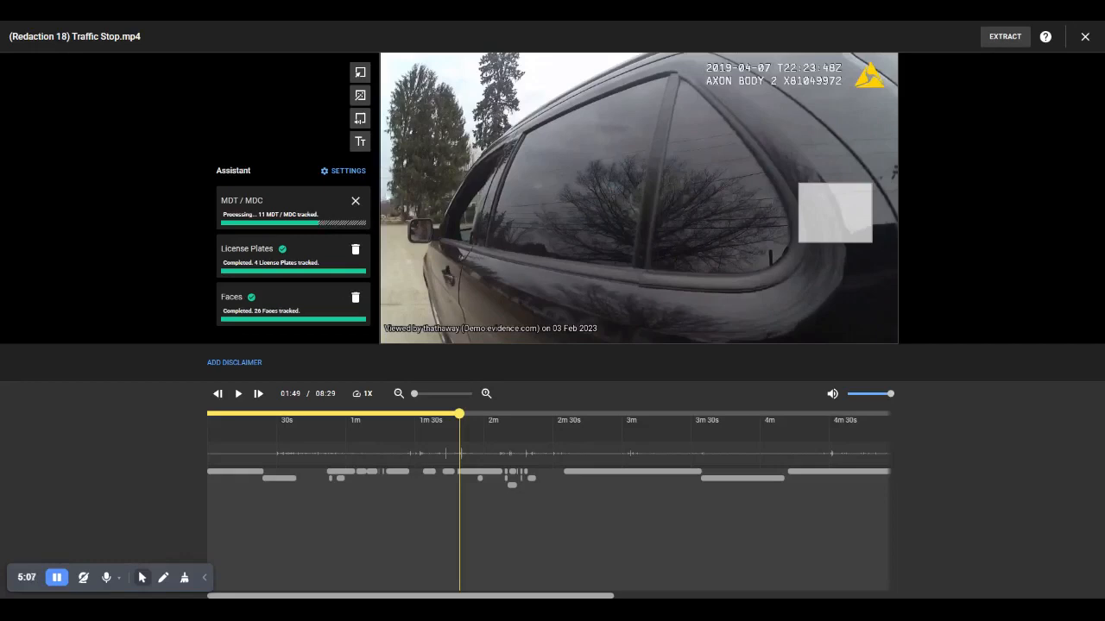
click(360, 96)
drag(404, 214, 440, 251)
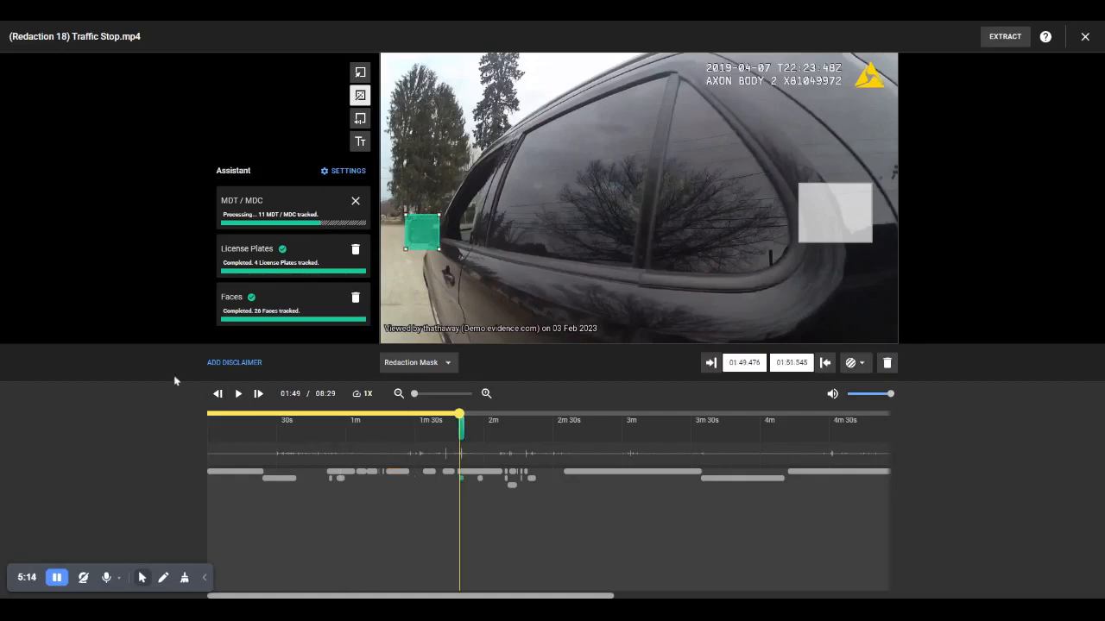
click(235, 400)
click(233, 403)
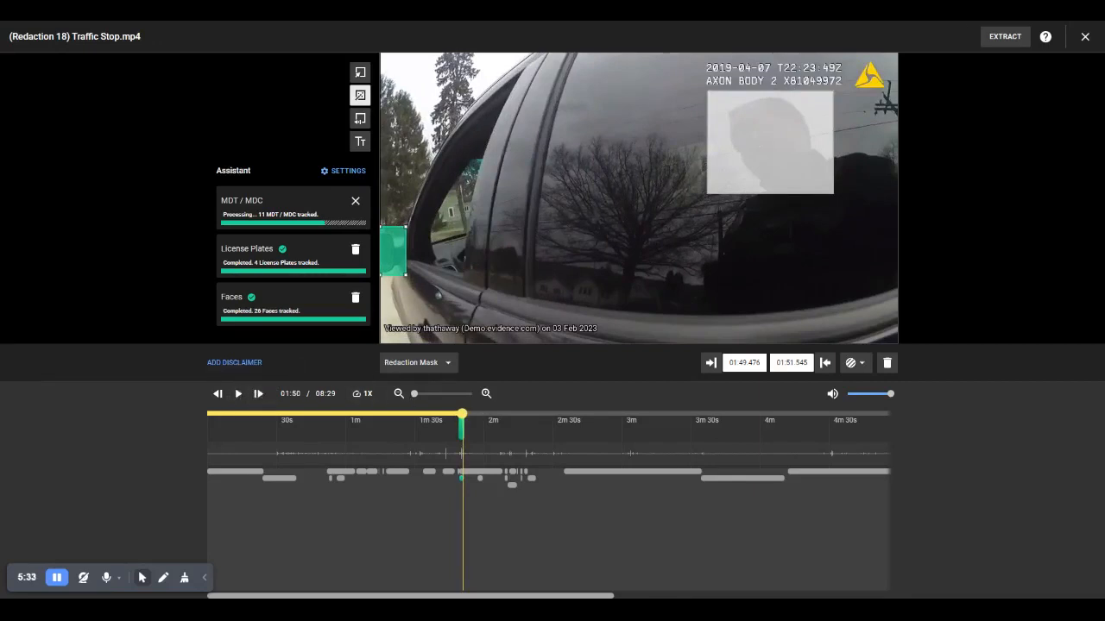
Step: Review the footage from about 02:01 to 02:10 for the moment the ID card is handed over
click(489, 420)
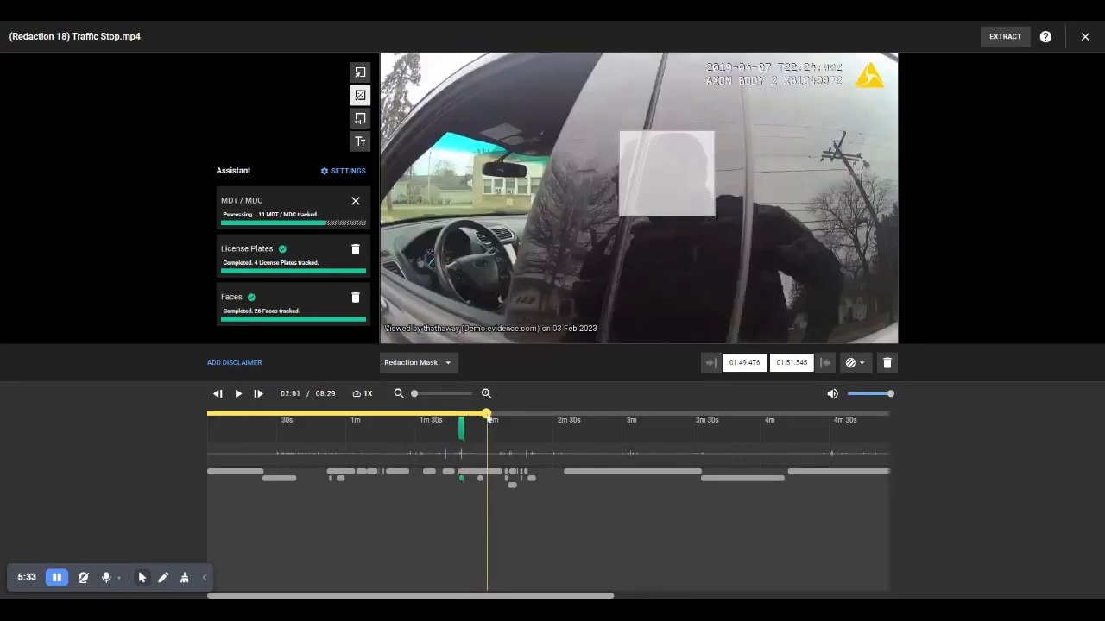
click(496, 420)
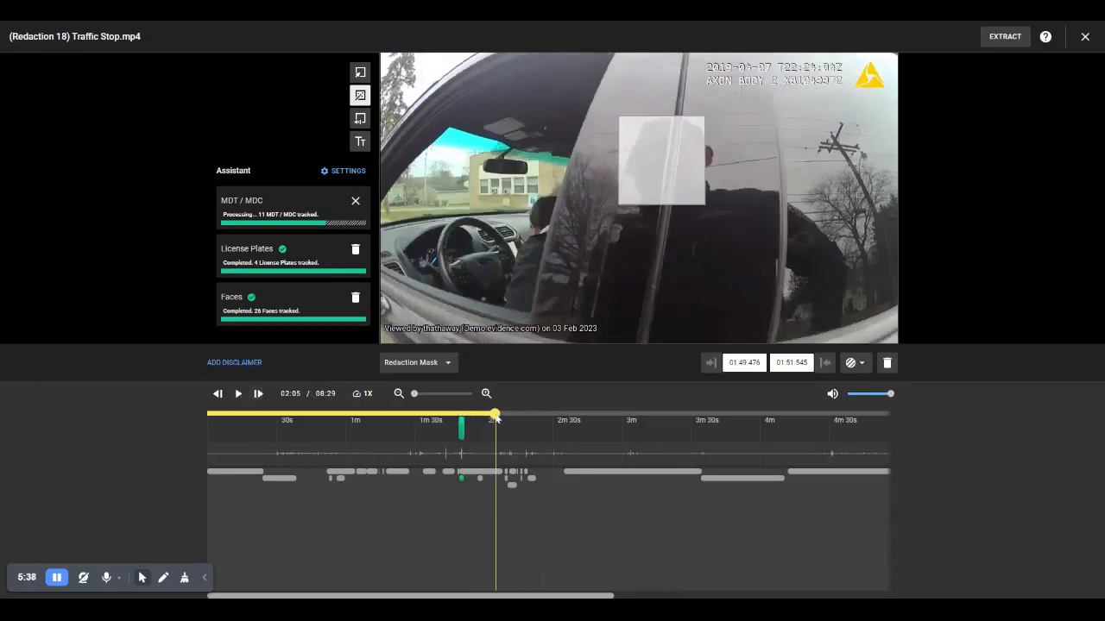
click(238, 393)
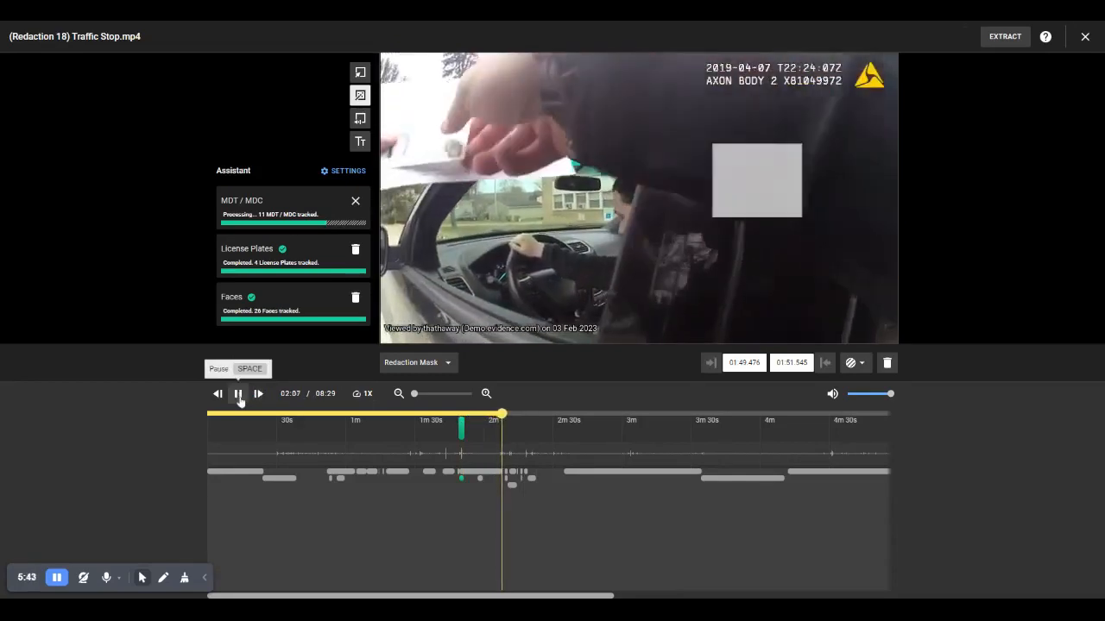
click(238, 393)
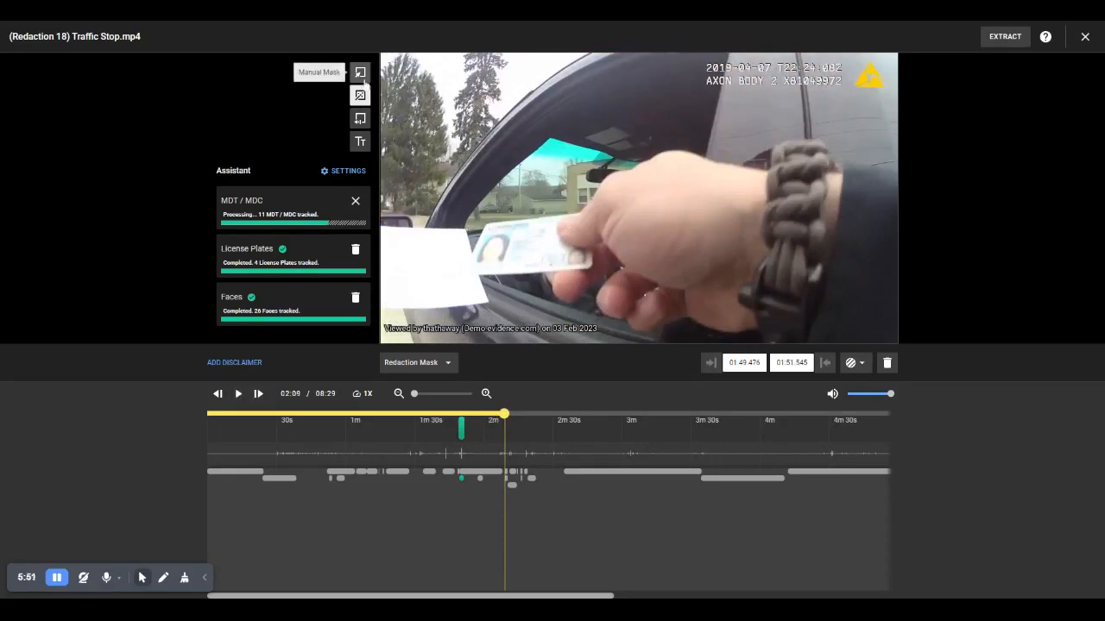
click(240, 394)
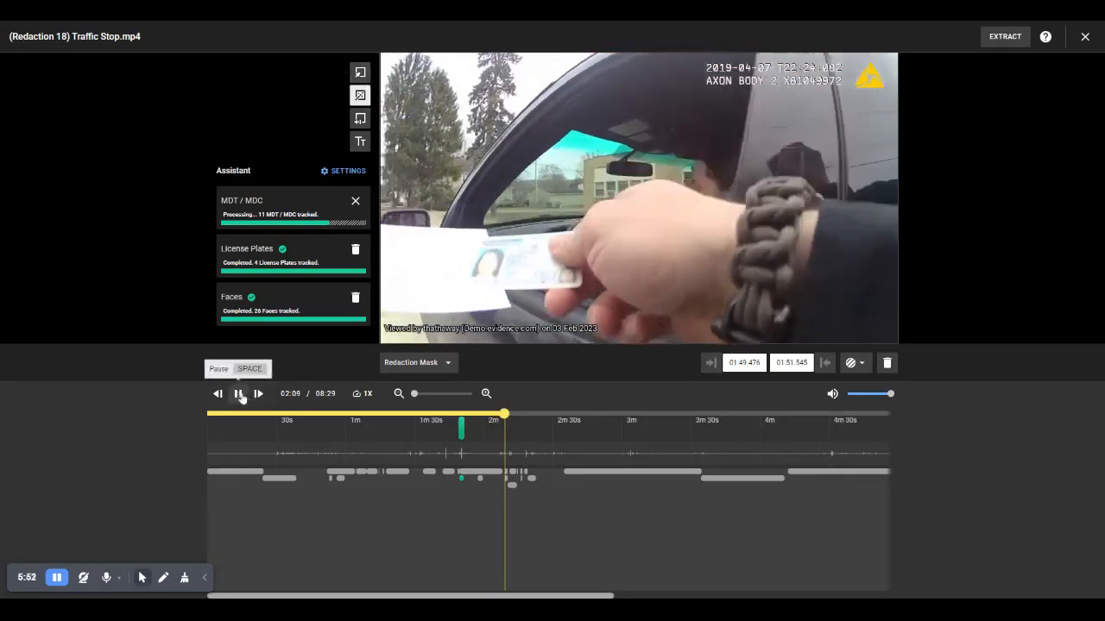
click(240, 394)
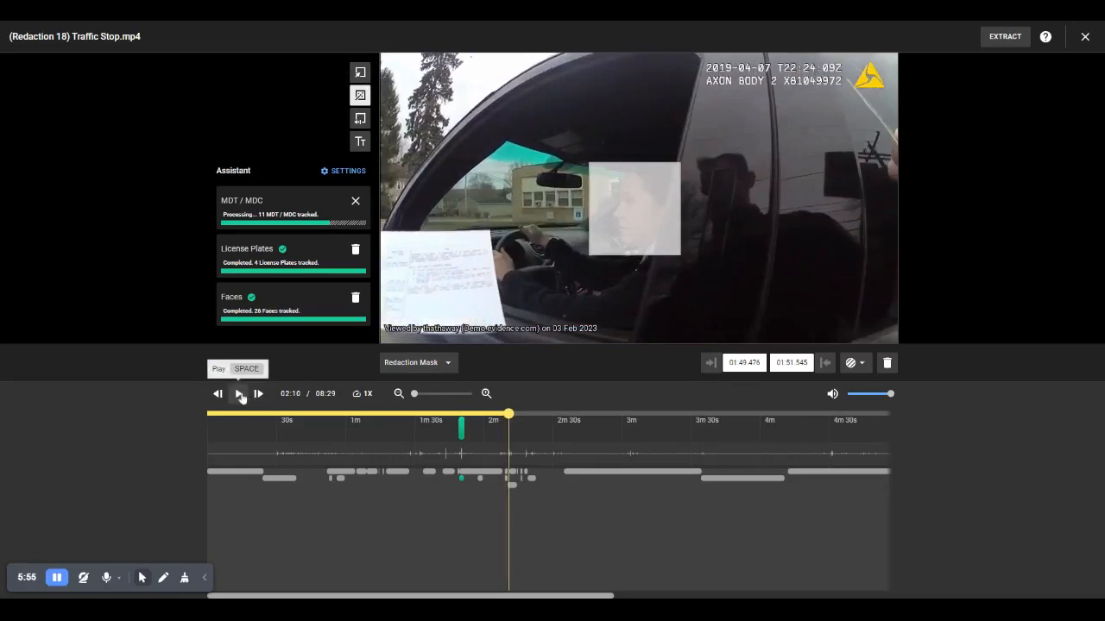
Step: Return to about 02:06, play to 02:08, and draw a manual mask over the ID card near the upper edge of the frame
click(494, 419)
click(499, 416)
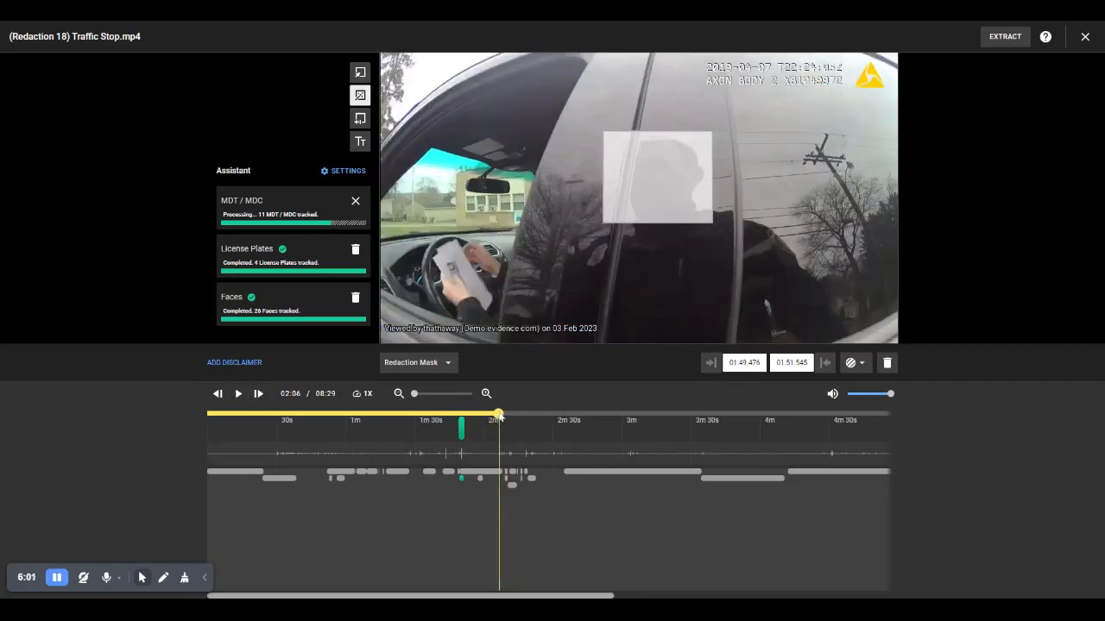
click(239, 394)
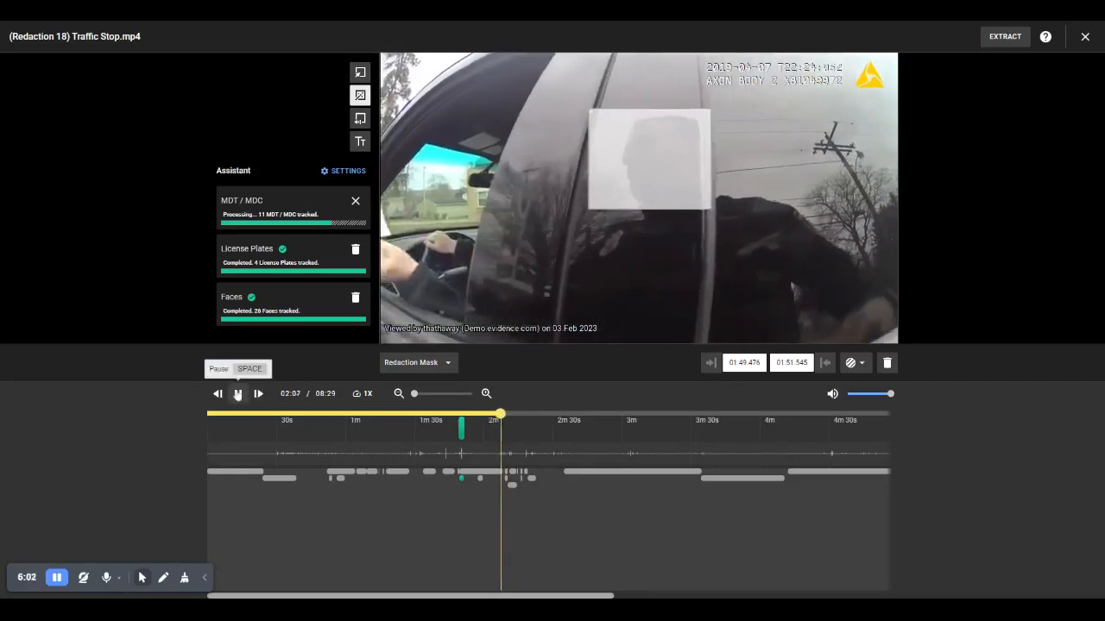
click(239, 394)
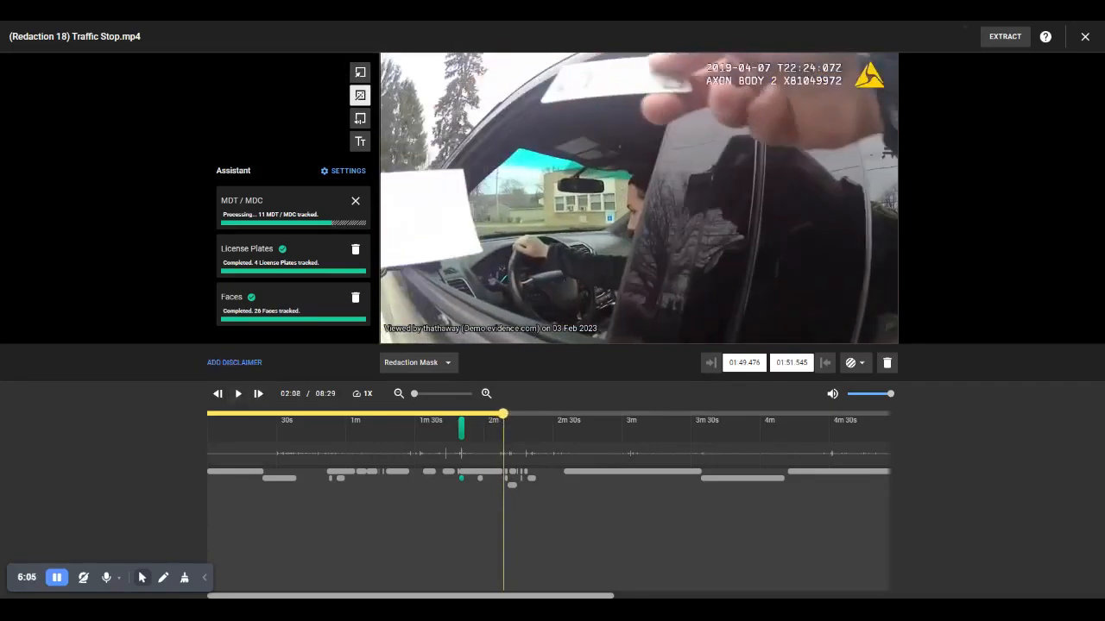
click(360, 72)
mouse_move(542, 56)
mouse_down()
mouse_move(559, 76)
mouse_move(704, 102)
mouse_up()
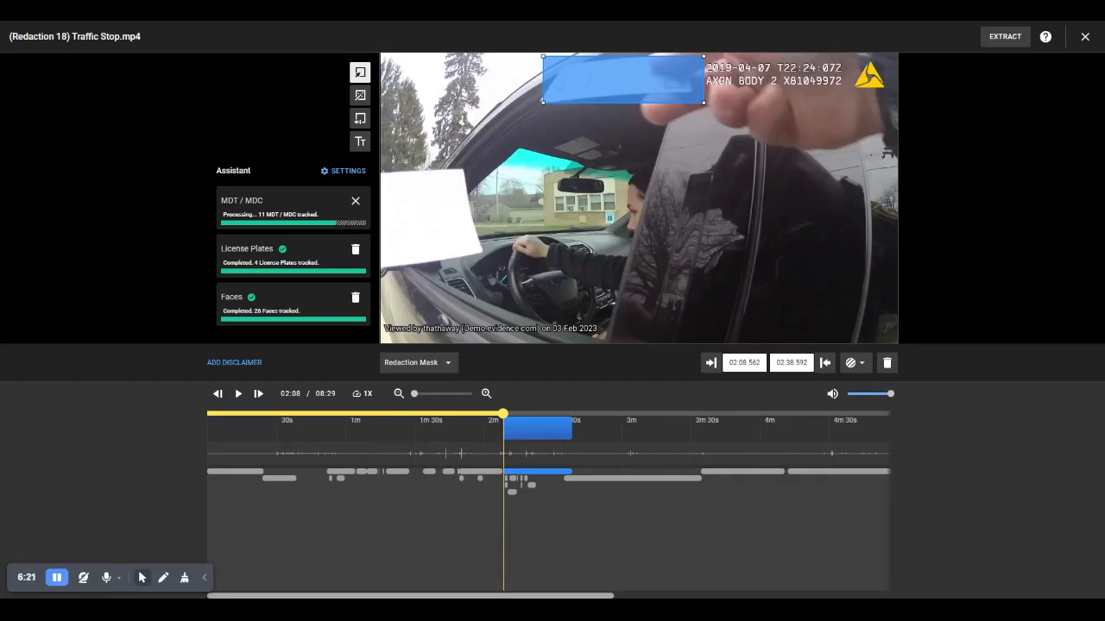
Step: Reposition the manual mask over the moving ID card while advancing through the frames from 02:08 to 02:10
key(Left)
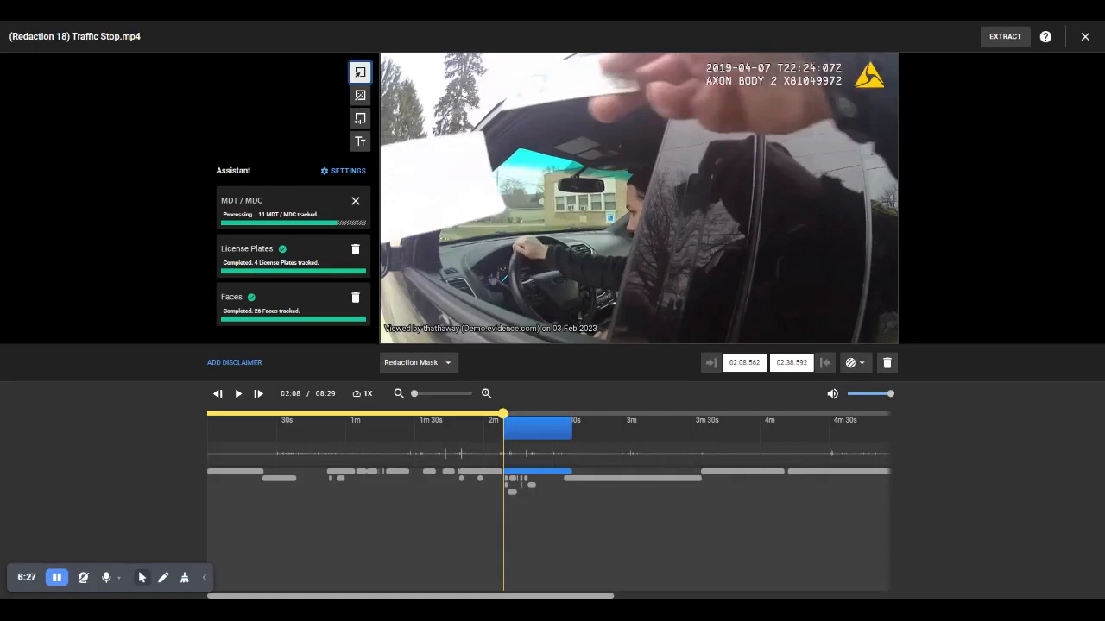
key(Right)
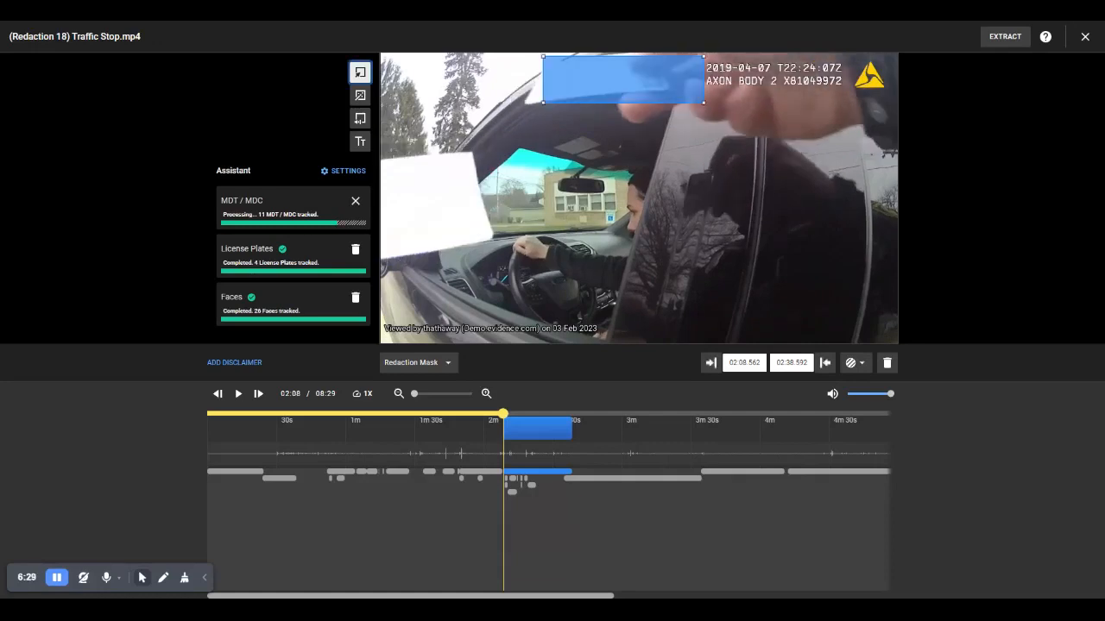
drag(602, 89, 501, 186)
drag(565, 164, 534, 245)
drag(518, 251, 516, 276)
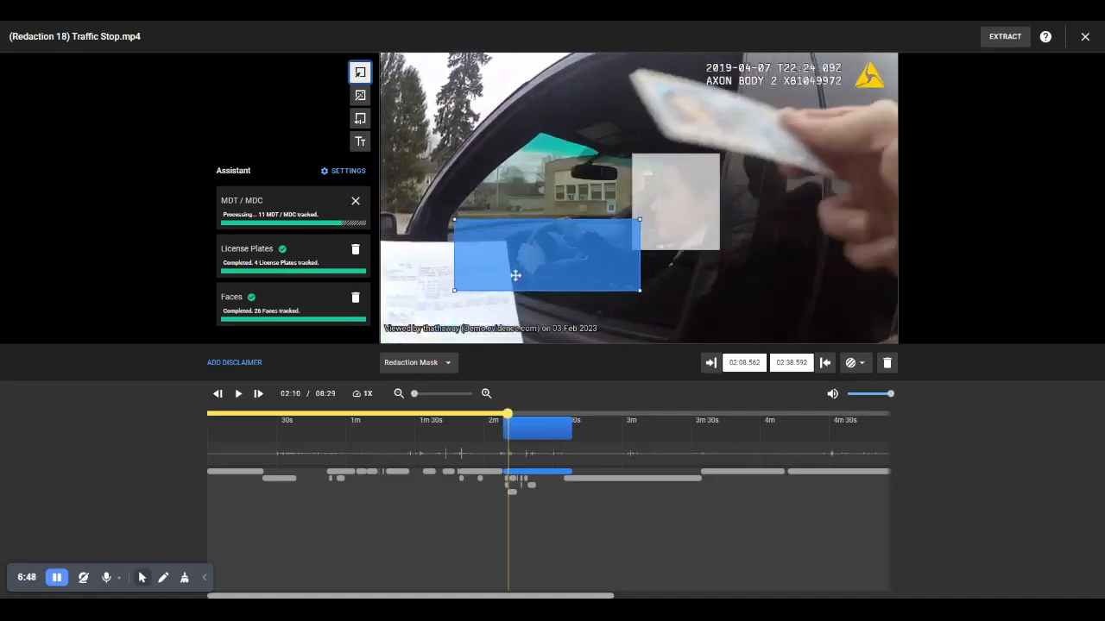
Step: Step back a few frames at 02:10, and move and enlarge the manual mask frame by frame to cover the ID card
key(Left)
key(Left)
key(Left)
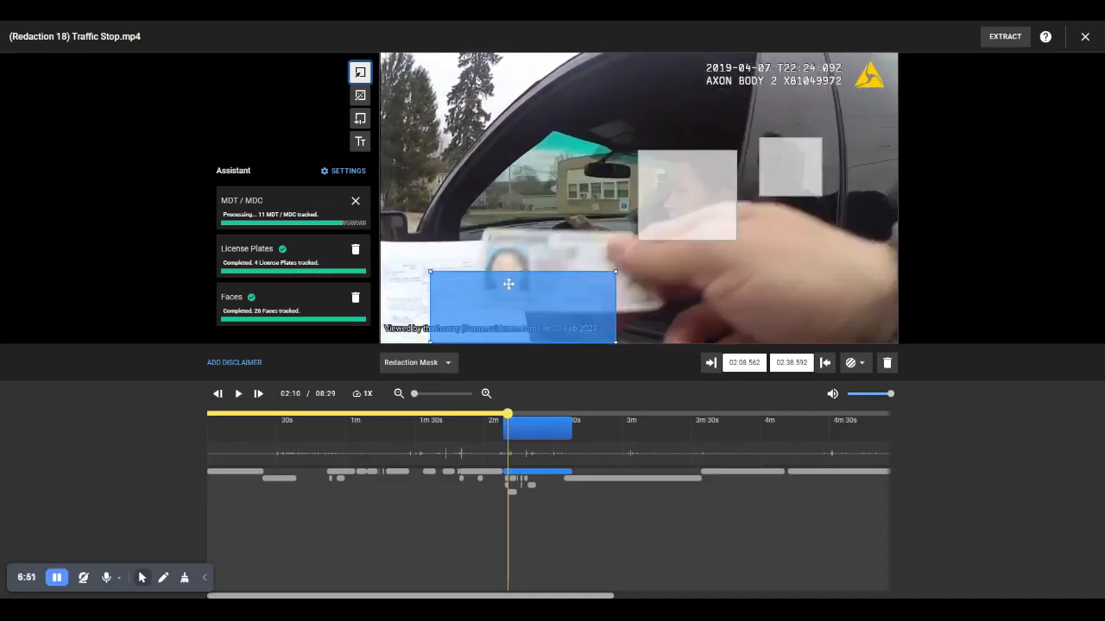
drag(510, 285, 555, 245)
key(Right)
drag(653, 299, 671, 314)
key(Right)
drag(620, 278, 670, 185)
drag(677, 240, 731, 278)
Step: Enlarge the manual mask over the blurred ID card at 02:10 and shift it toward the frame's upper corner as the card moves away
key(Right)
drag(609, 241, 650, 168)
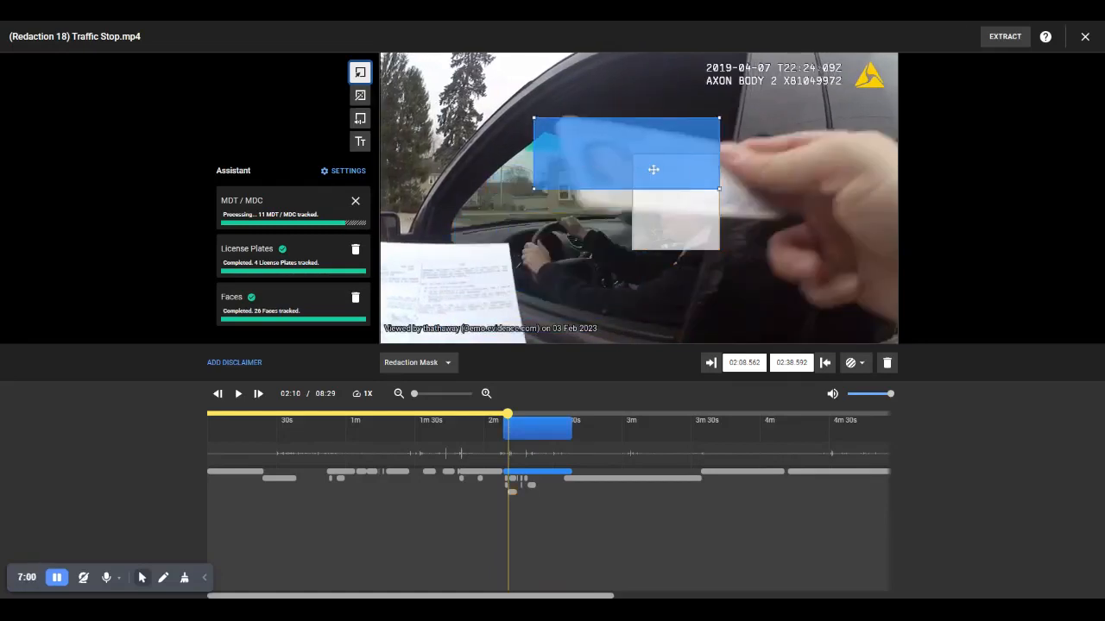
drag(721, 186, 804, 238)
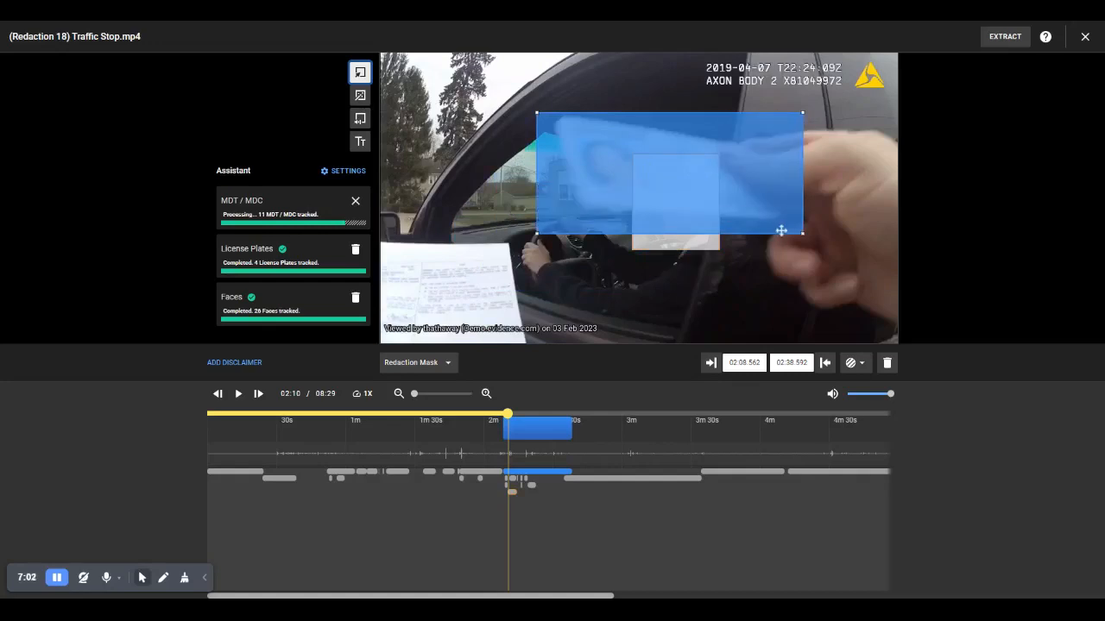
key(Right)
drag(727, 197, 829, 126)
Step: Advance to the frame where the ID card has left the view and end the manual mask there, at 02:10.697
key(Right)
key(Right)
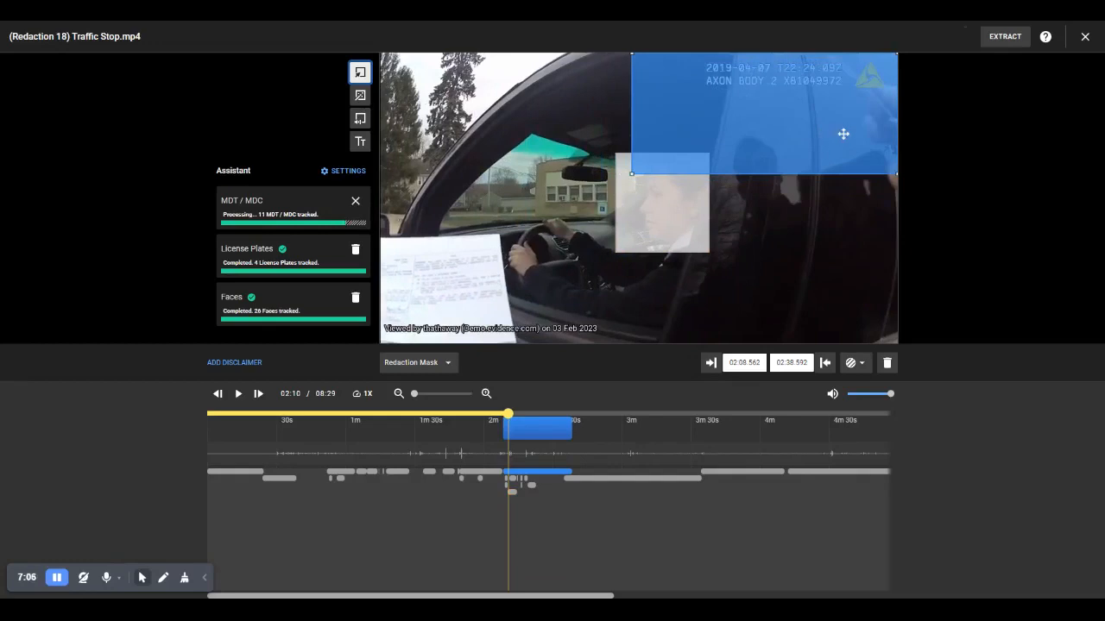
key(Right)
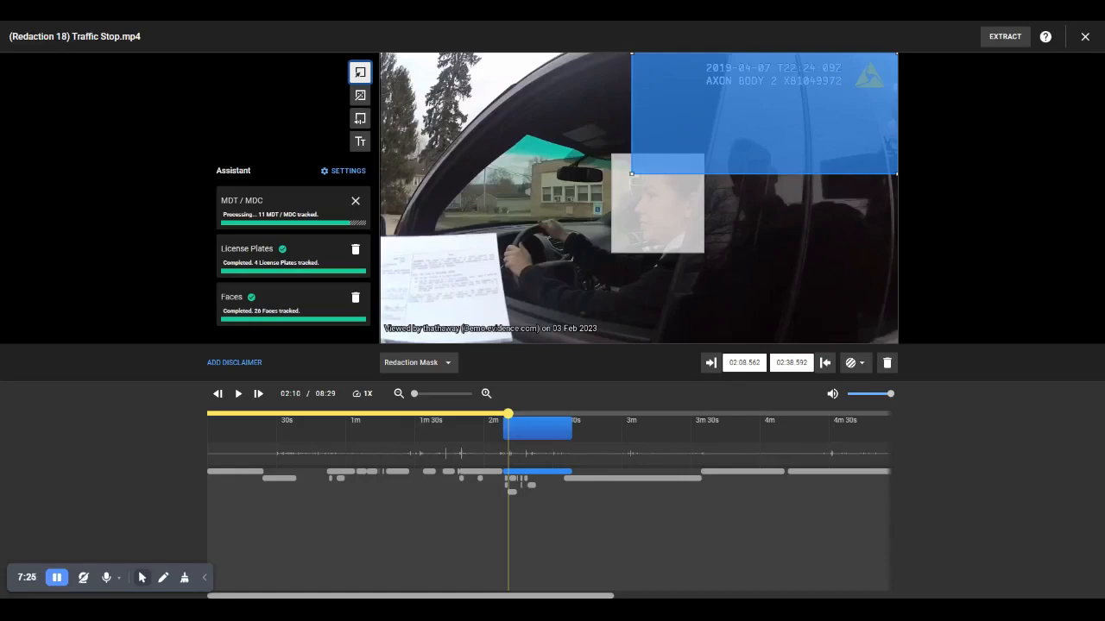
key(o)
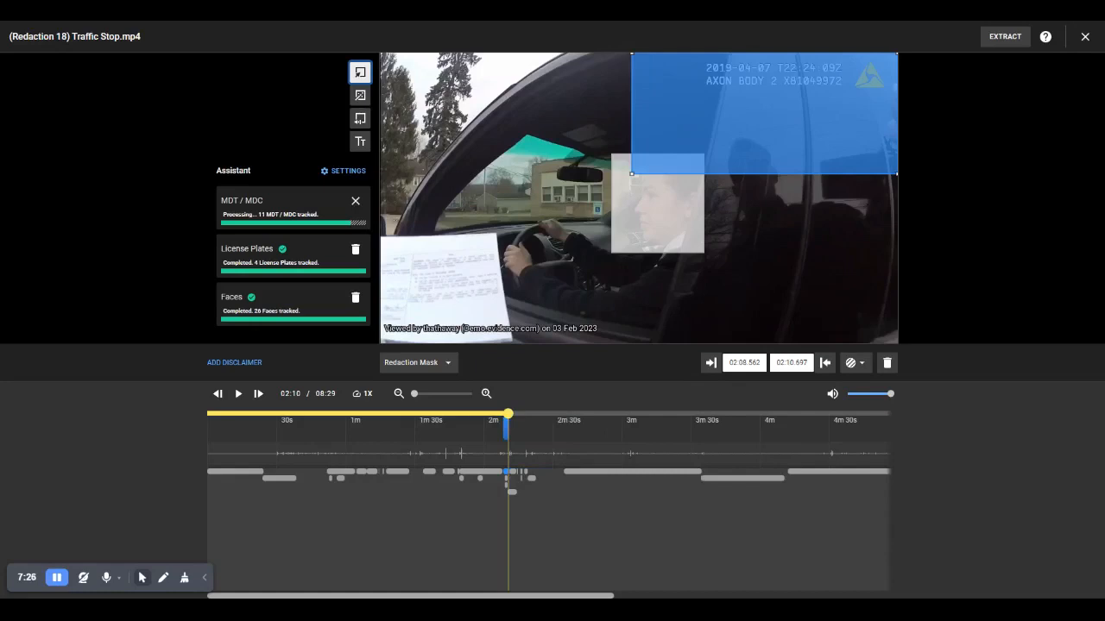
Step: Play from 02:07 to 02:11 to review how the manual mask follows the ID card
click(501, 421)
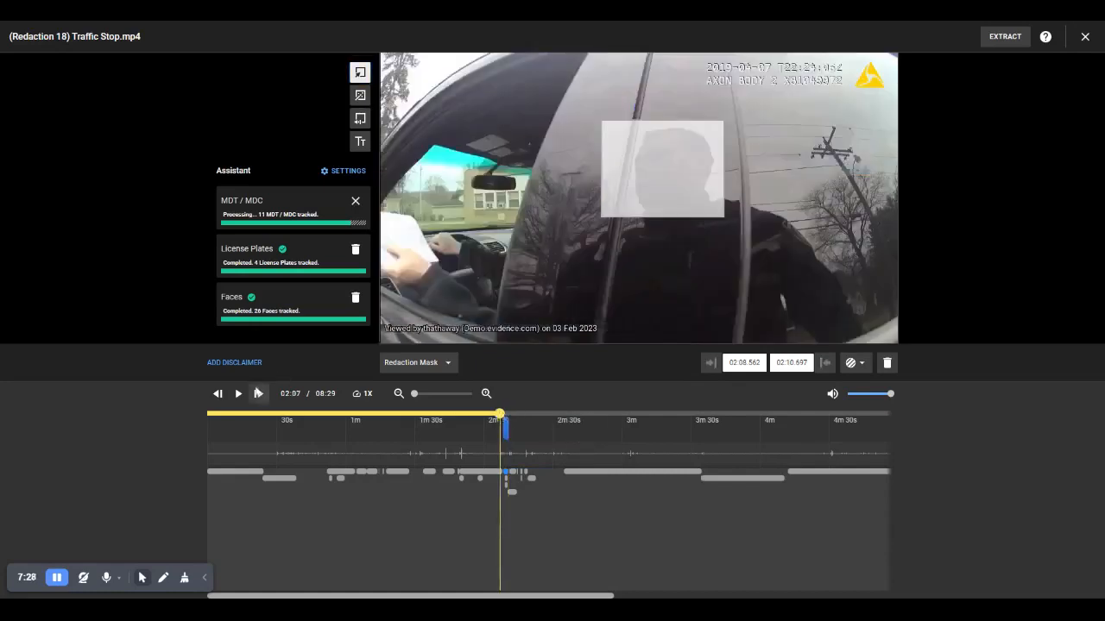
click(238, 394)
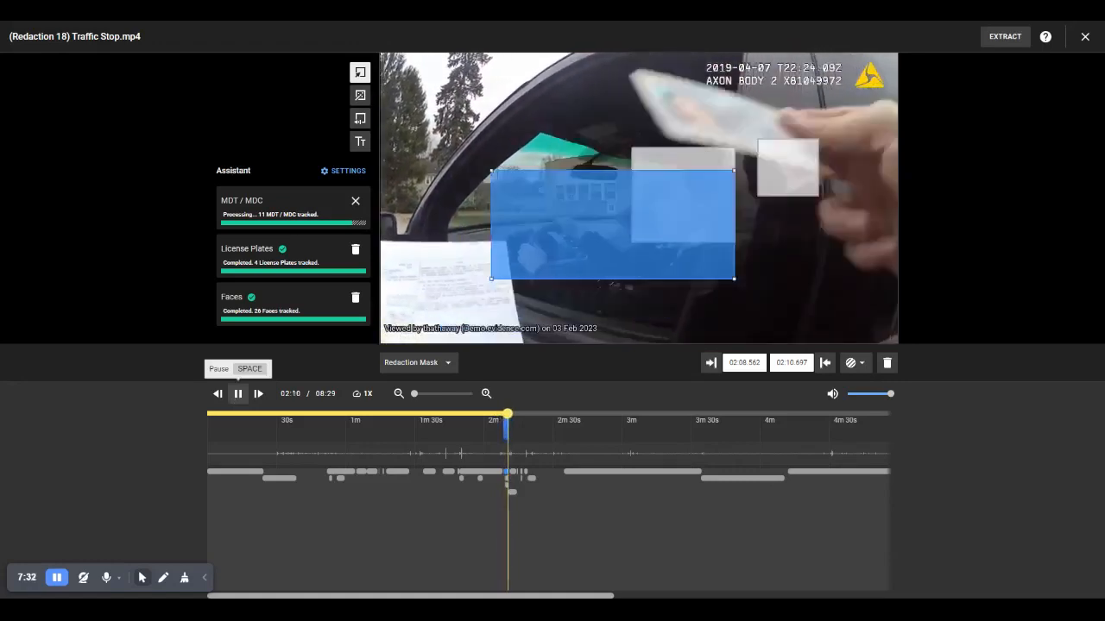
click(235, 399)
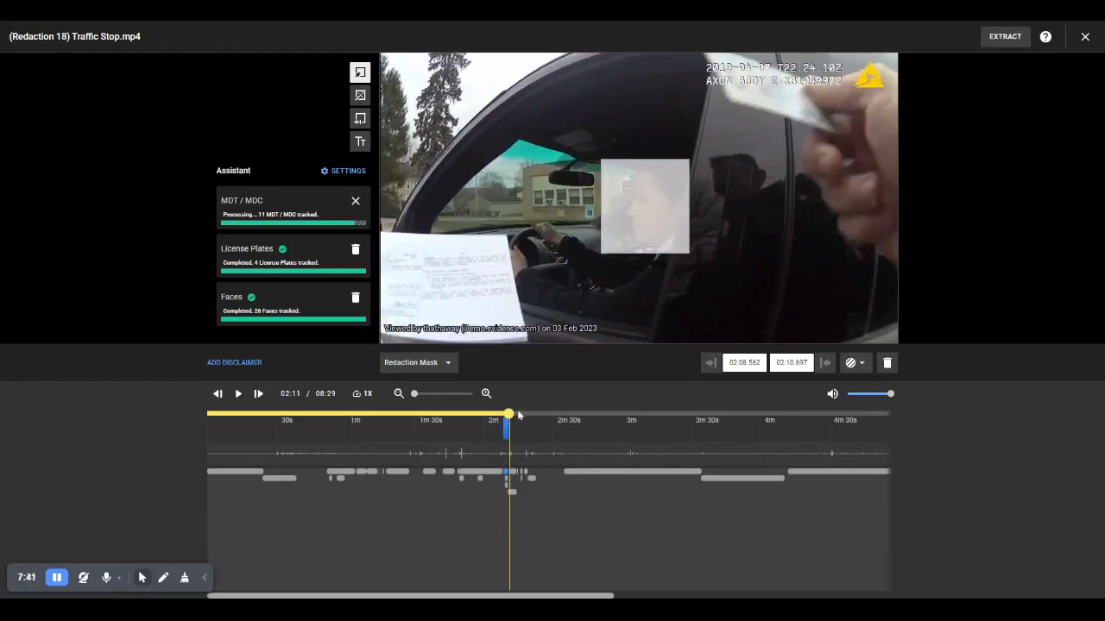
Step: Play to 02:14, track the SUV's rear side window with an Object Tracker mask, and adjust the mask's size and position
click(237, 394)
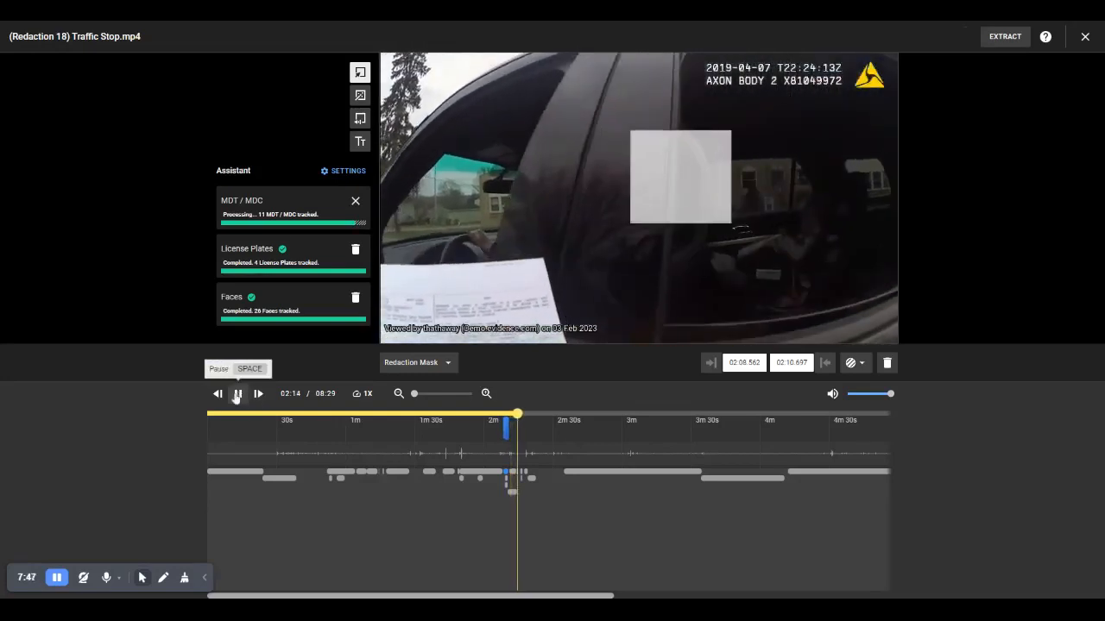
click(237, 394)
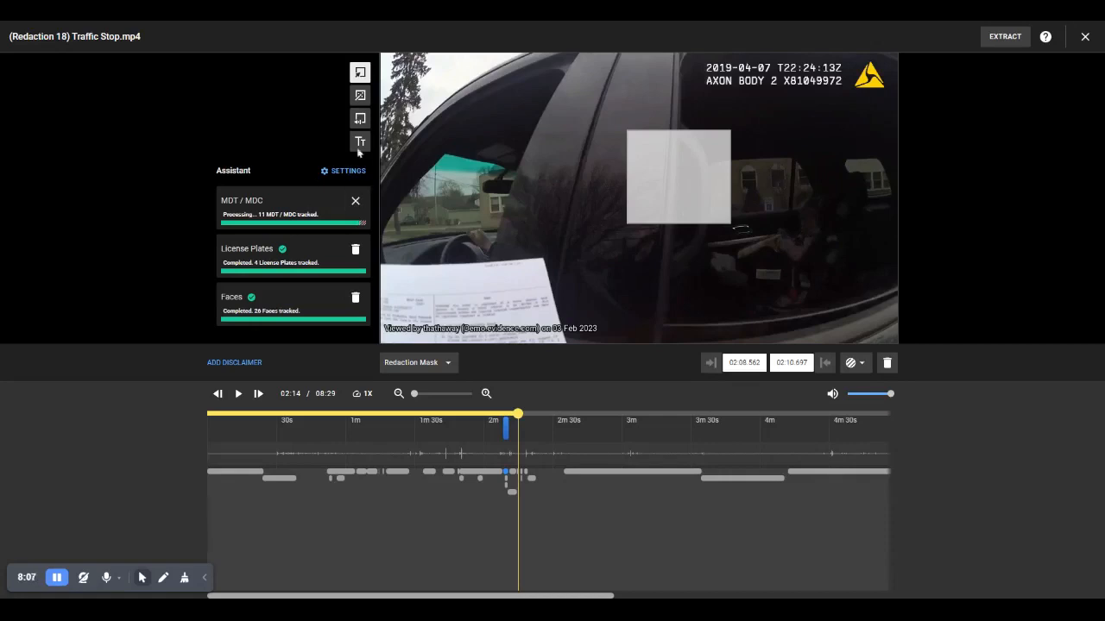
click(361, 94)
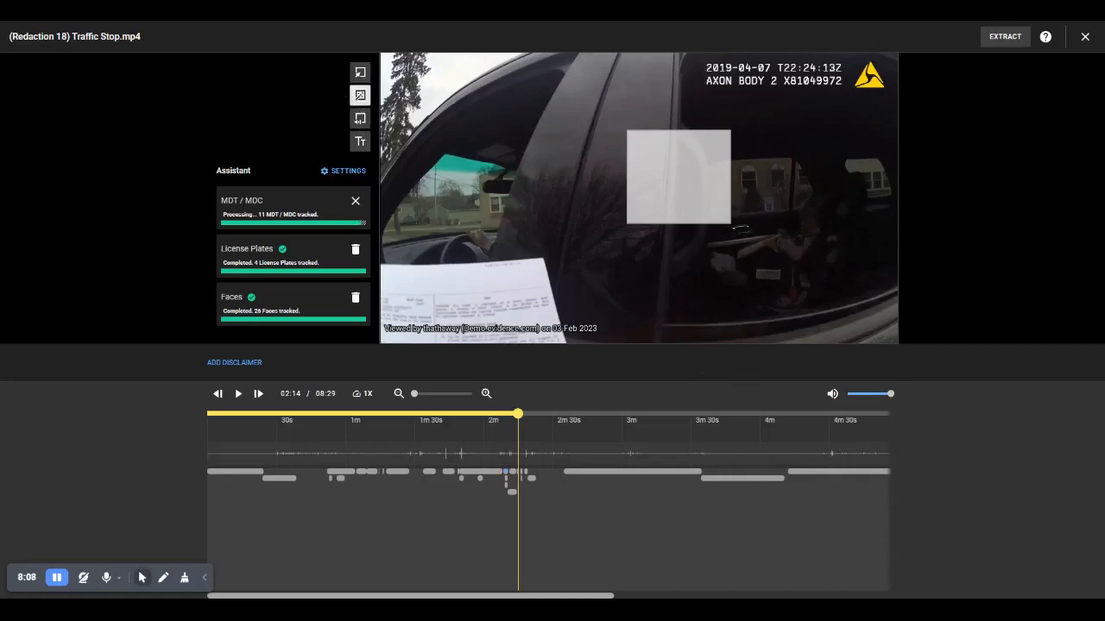
mouse_move(857, 160)
mouse_down()
mouse_move(740, 325)
mouse_move(693, 313)
mouse_move(701, 308)
mouse_up()
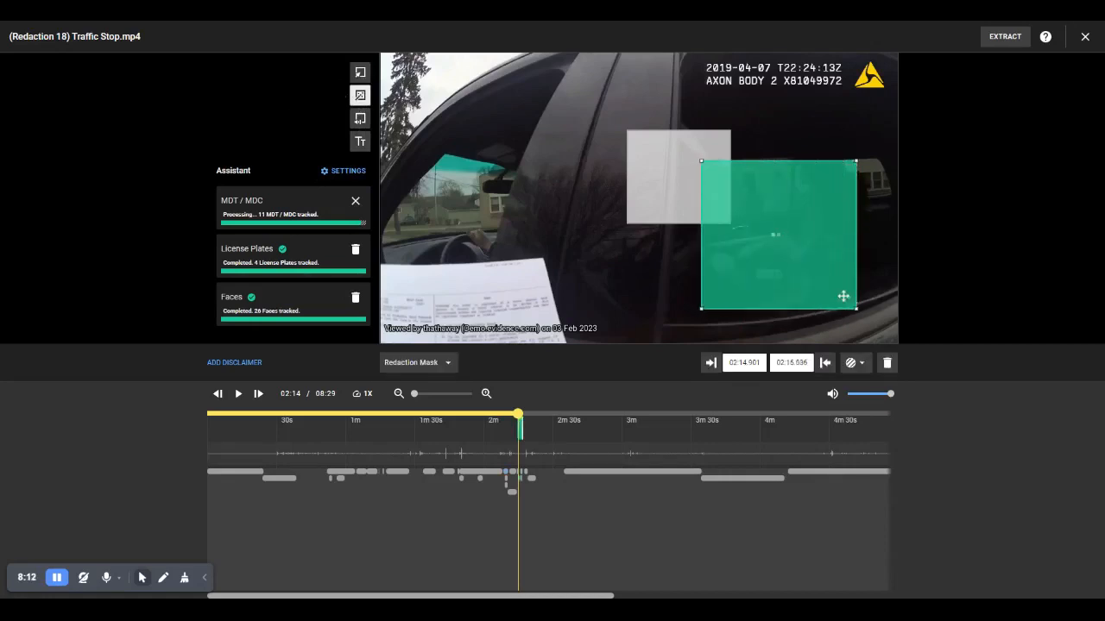
drag(846, 294, 870, 294)
drag(839, 254, 838, 263)
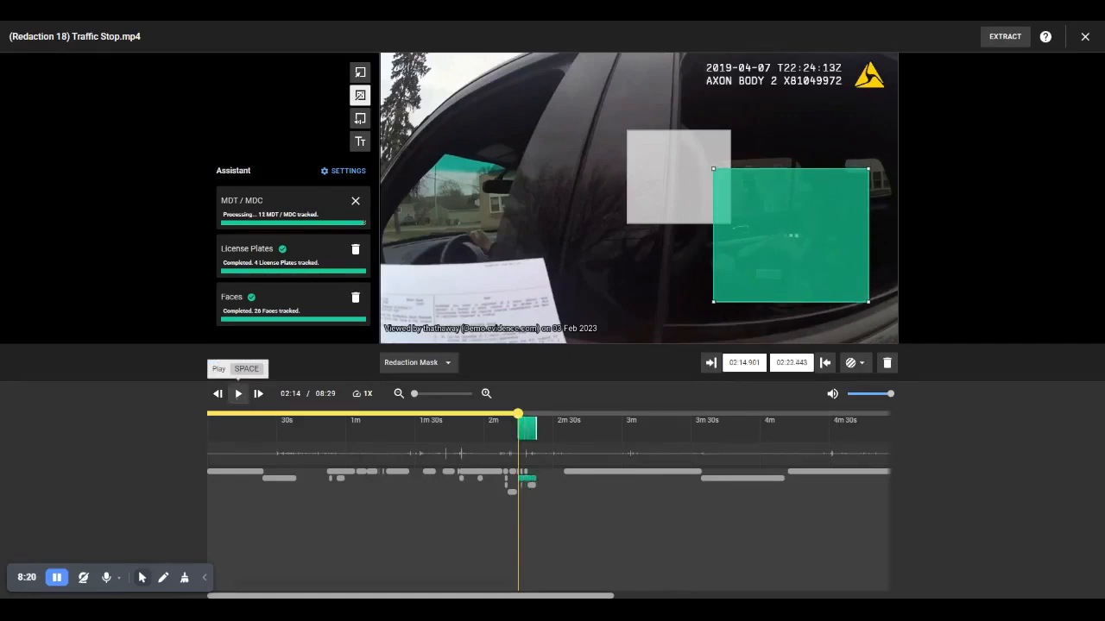
Step: Play from 02:14 to about 02:20, pausing along the way, to check how the mask follows the rear side window
click(238, 394)
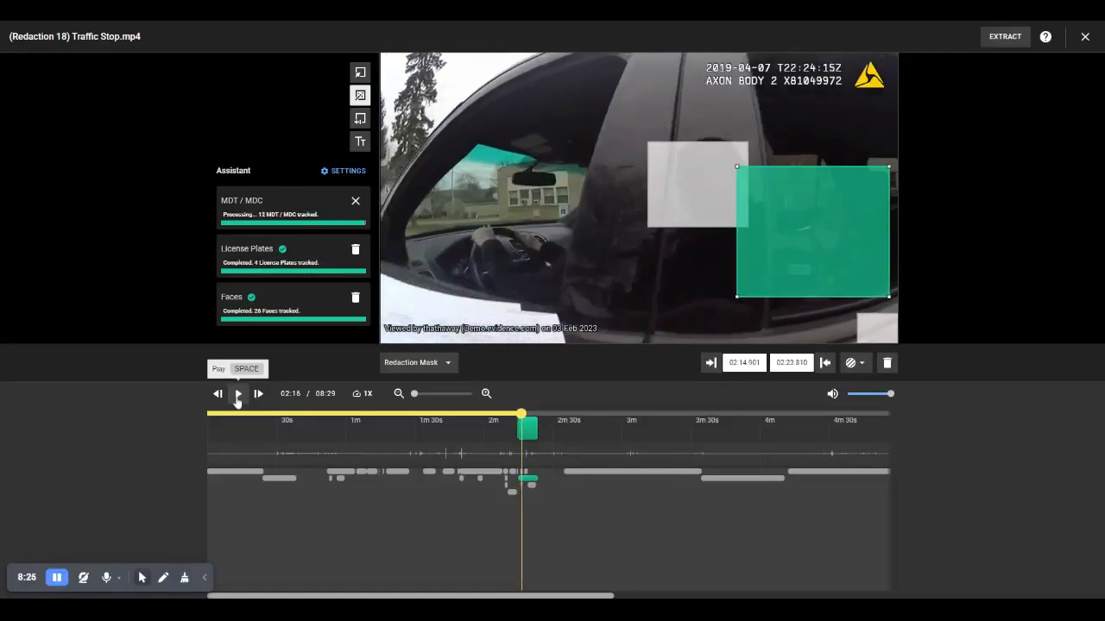
click(238, 394)
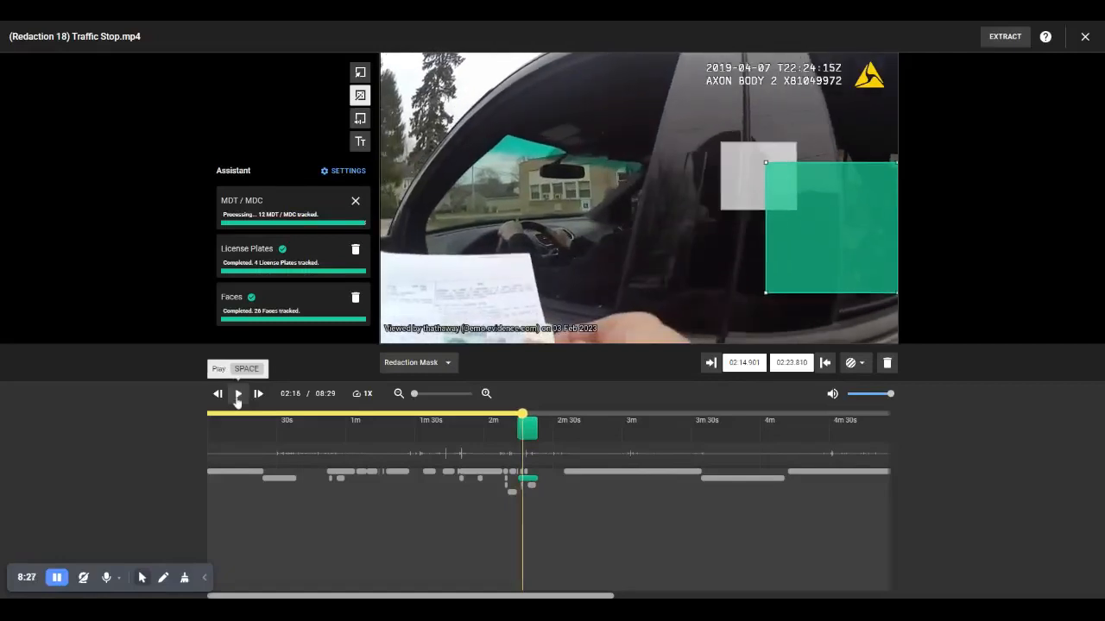
click(237, 400)
click(237, 400)
click(238, 399)
click(239, 398)
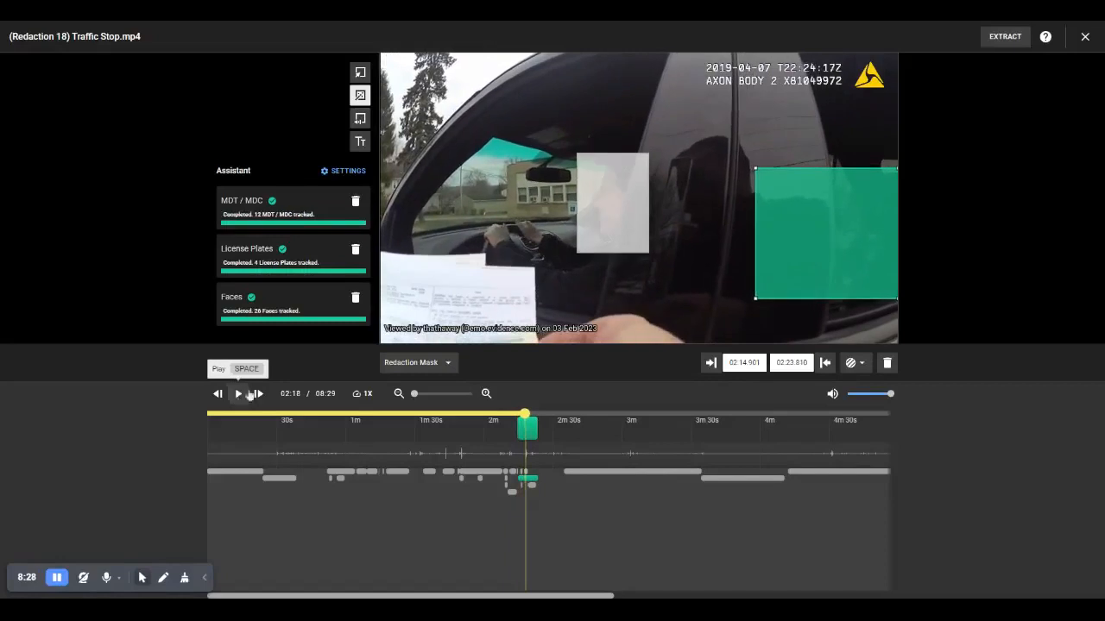
click(238, 395)
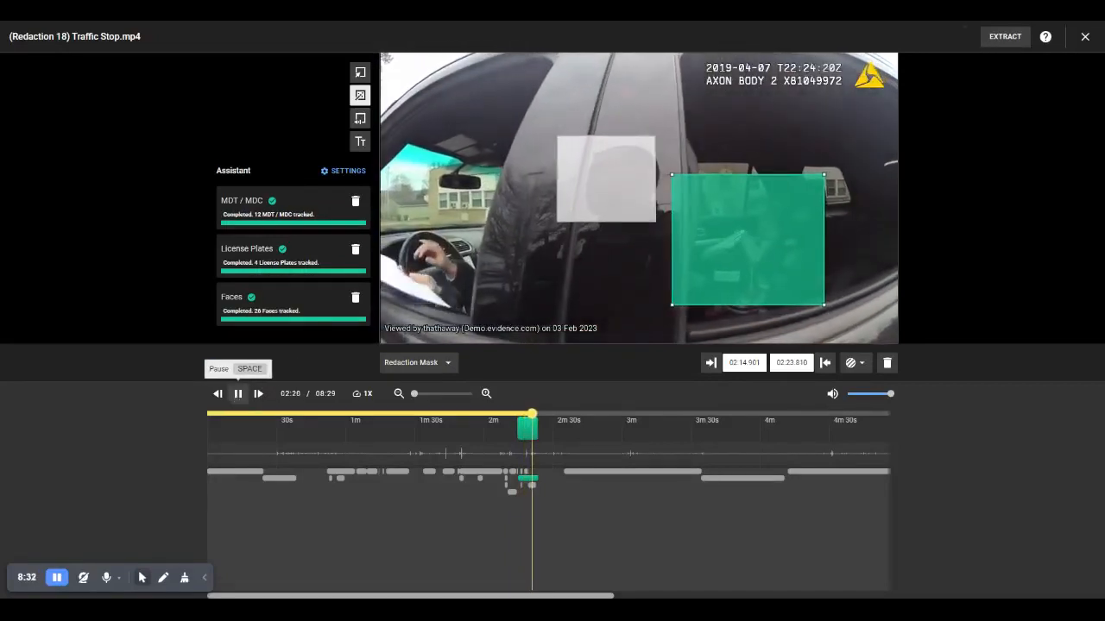
Step: Find the frame around 02:21 where the driver's face comes into view and draw a manual mask over it
click(238, 394)
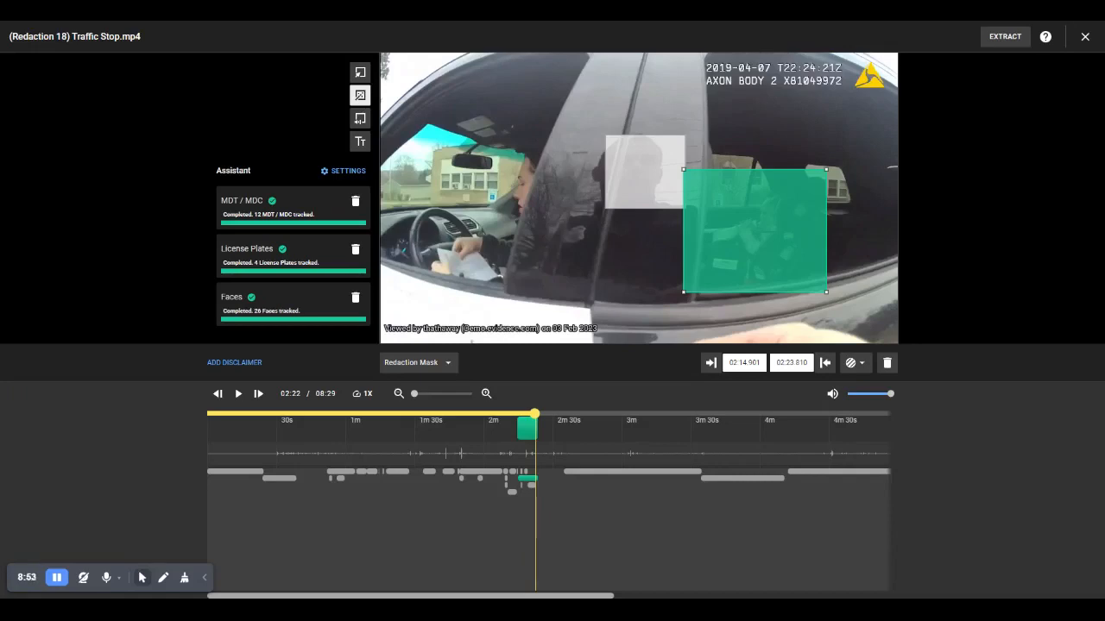
click(239, 394)
key(j)
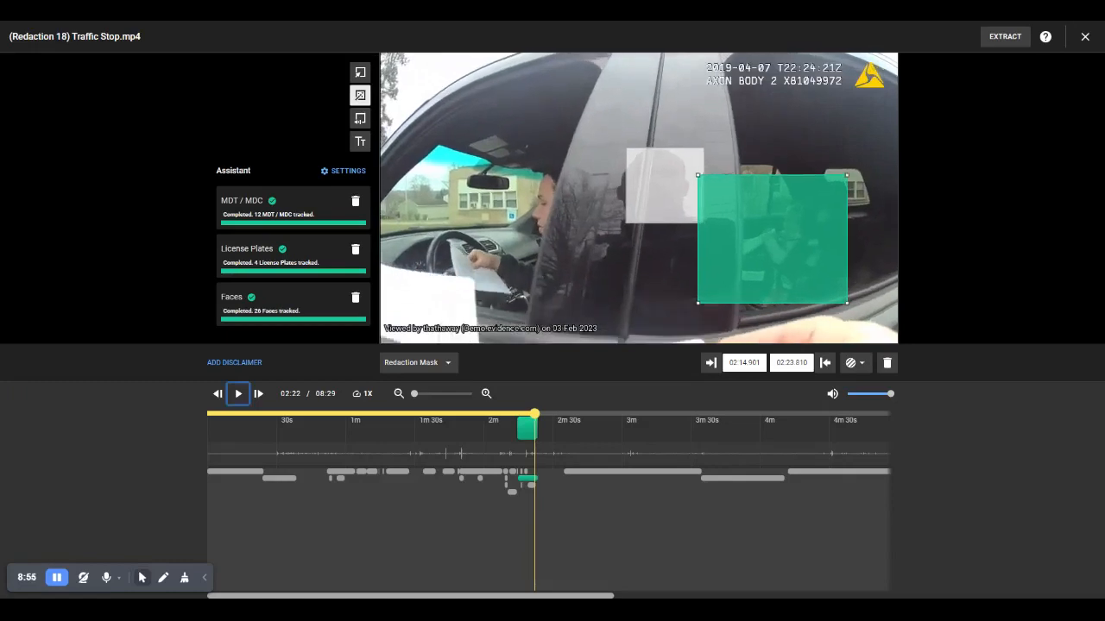
key(k)
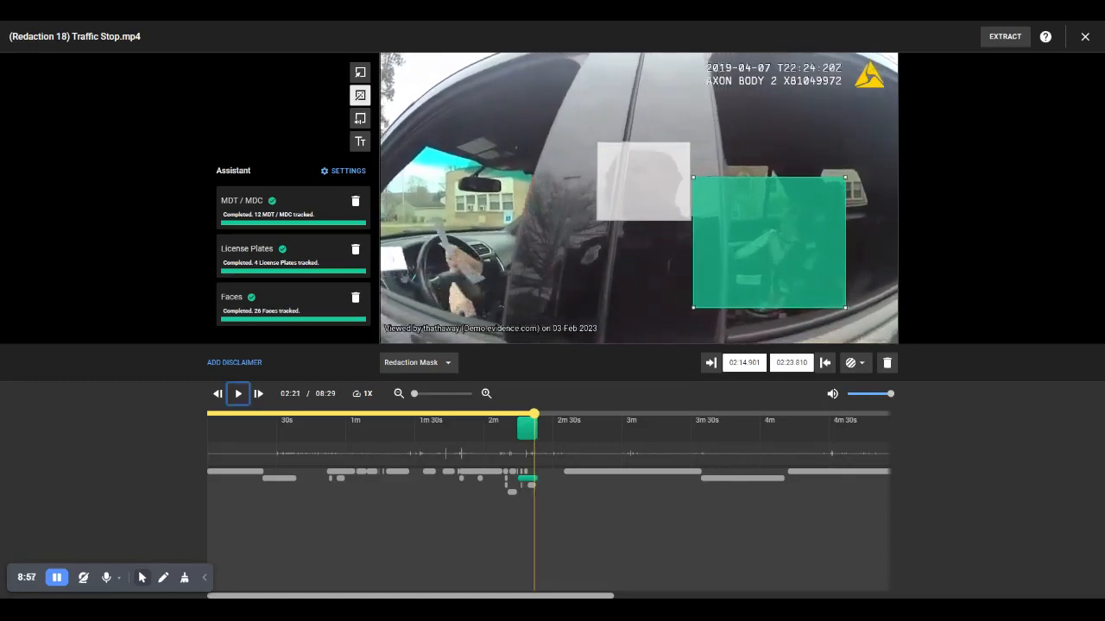
click(361, 74)
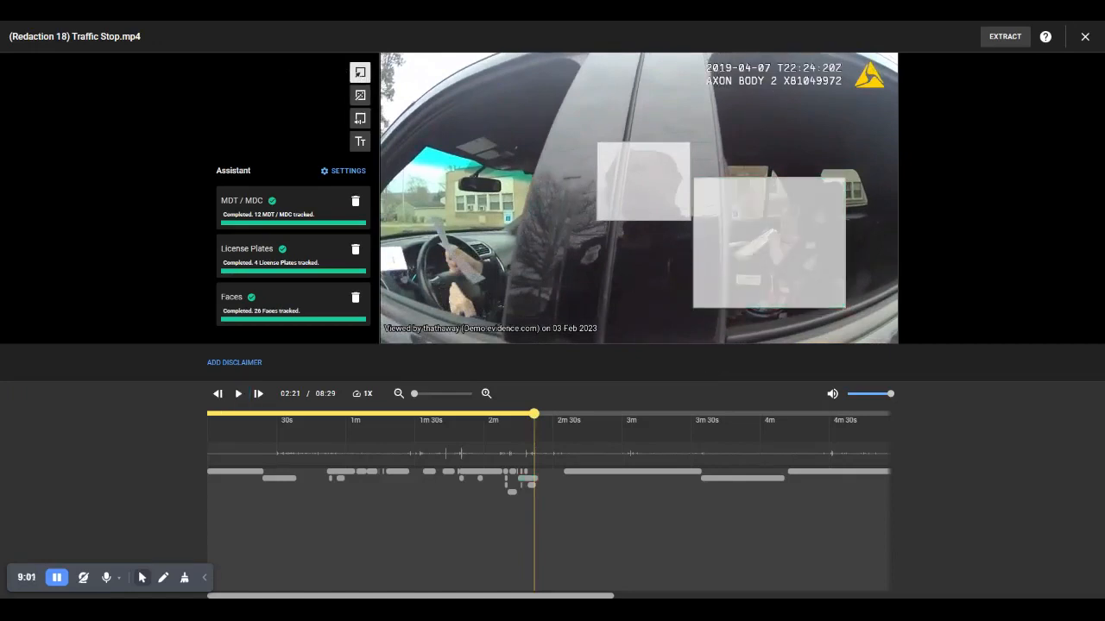
key(Right)
key(Right)
drag(523, 169, 483, 205)
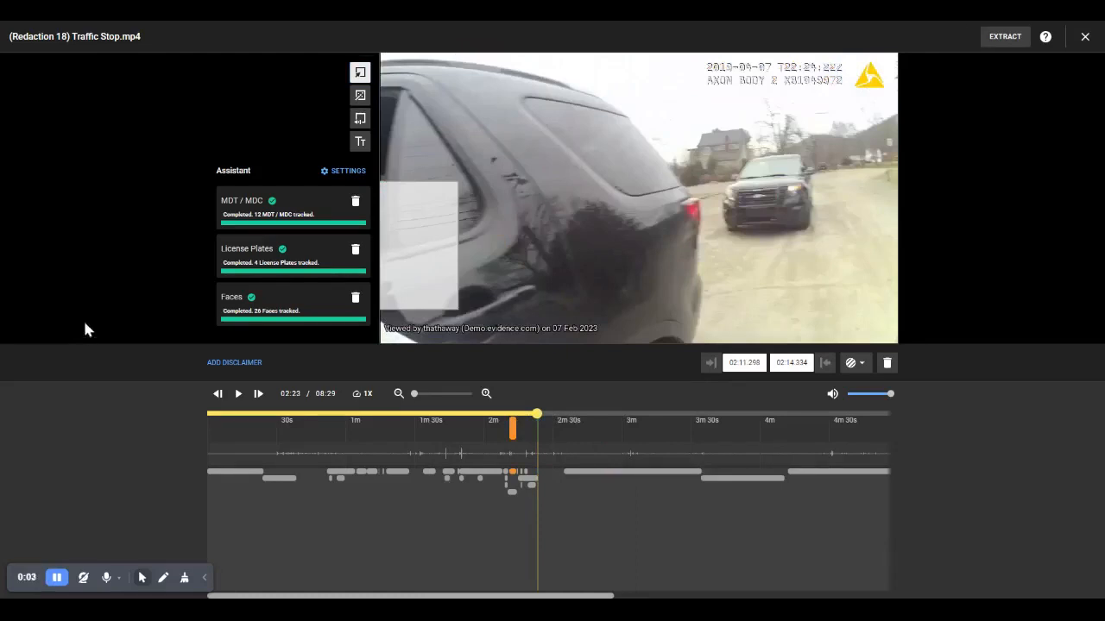
Step: Place a Short bleep audio mask from 02:23.276 to 02:45.732 and play from 02:19 to 02:24 across its start
click(360, 120)
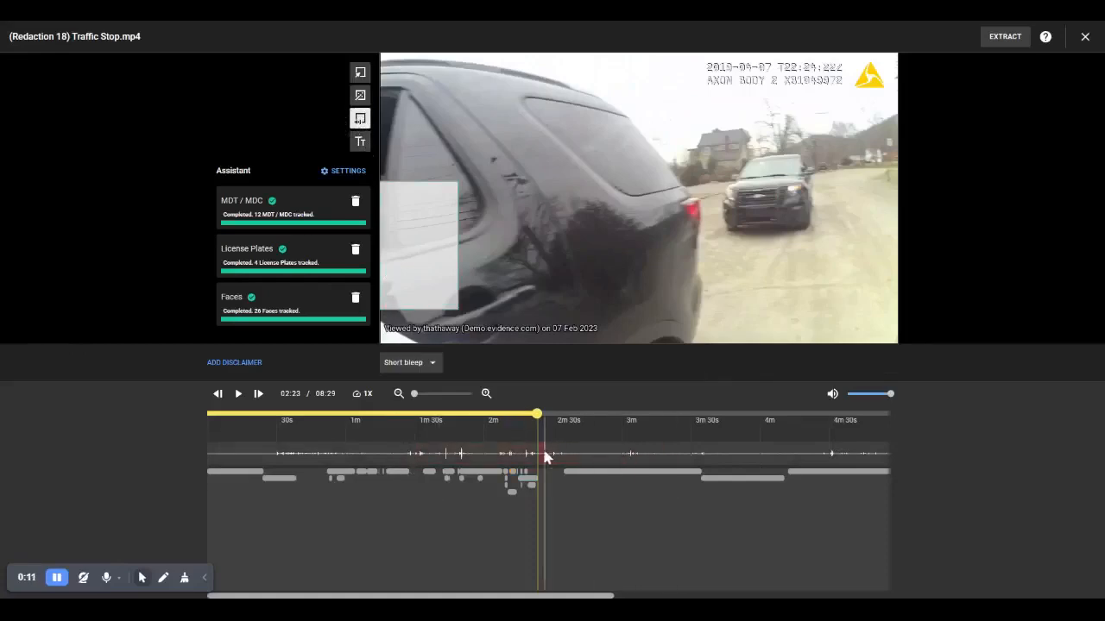
click(589, 458)
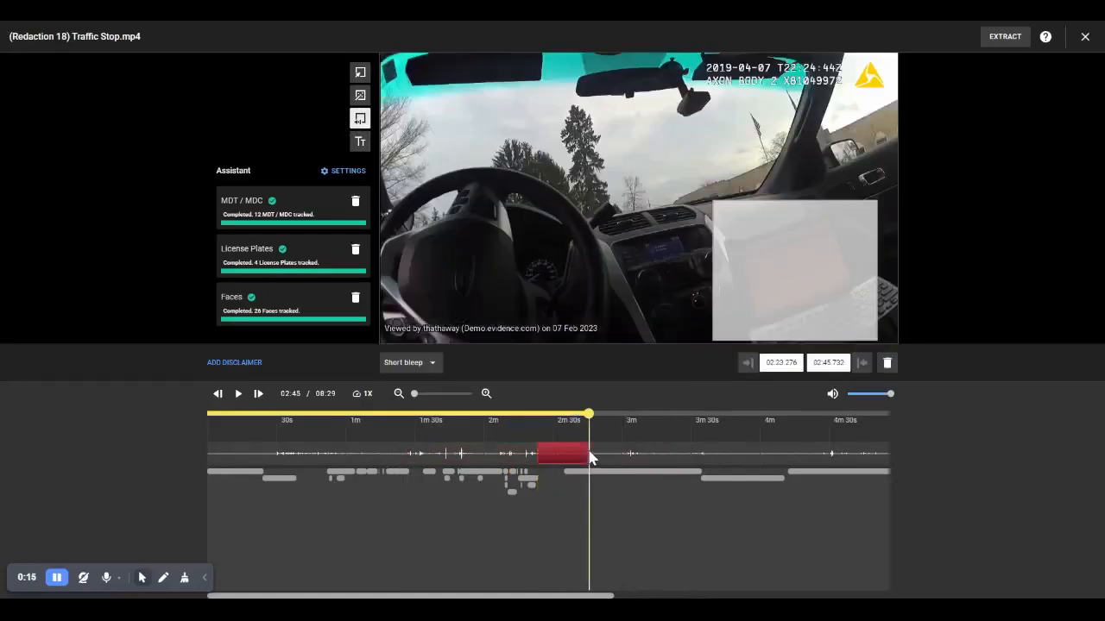
click(535, 420)
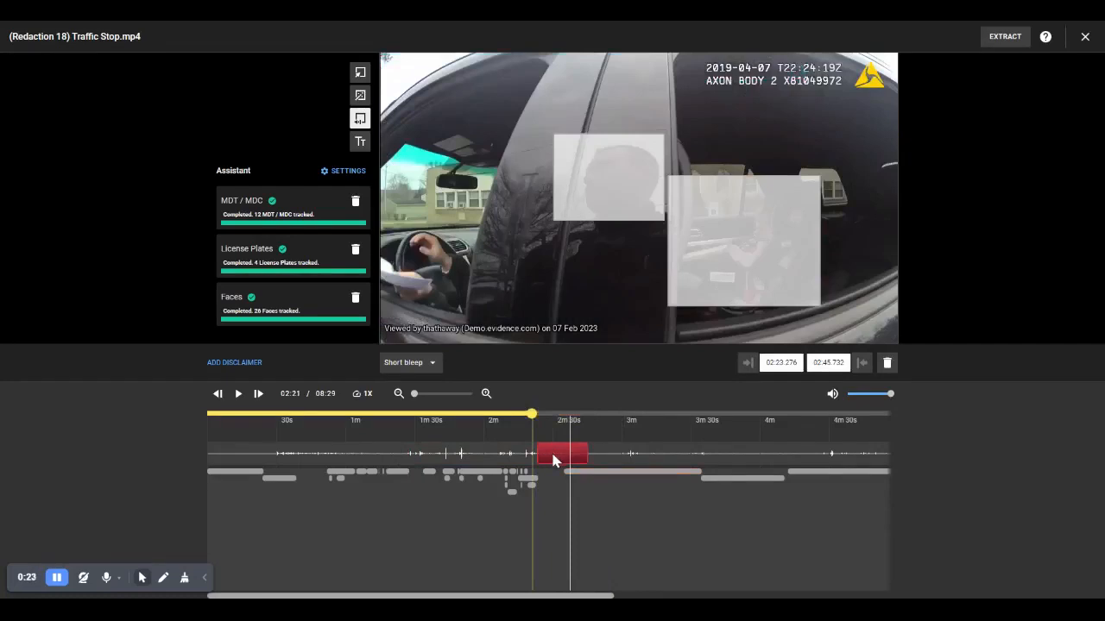
click(600, 471)
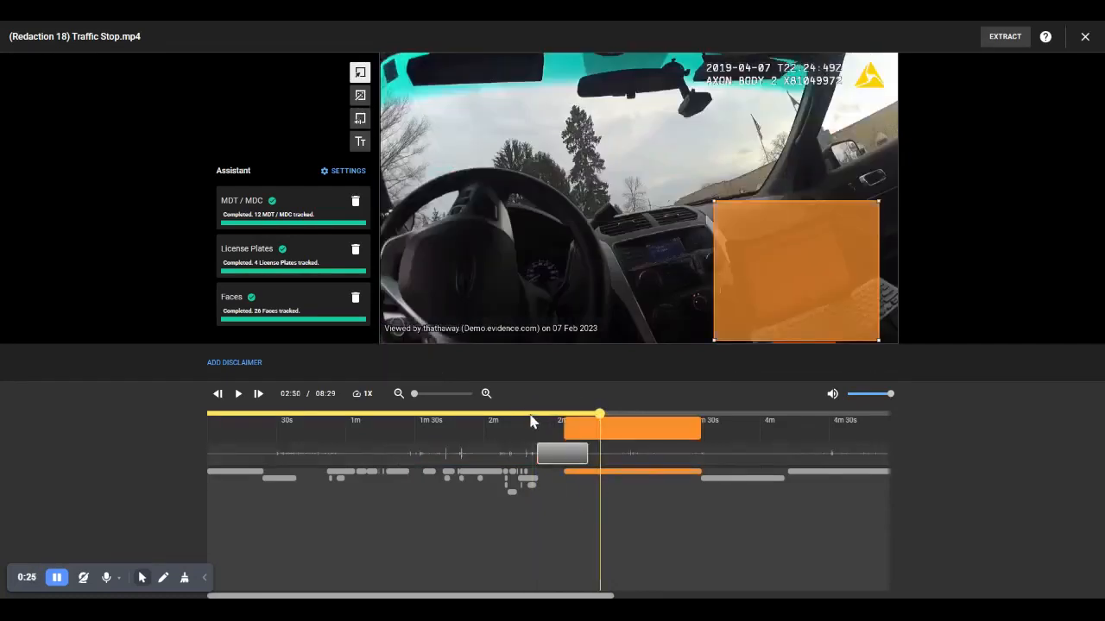
click(530, 419)
click(535, 419)
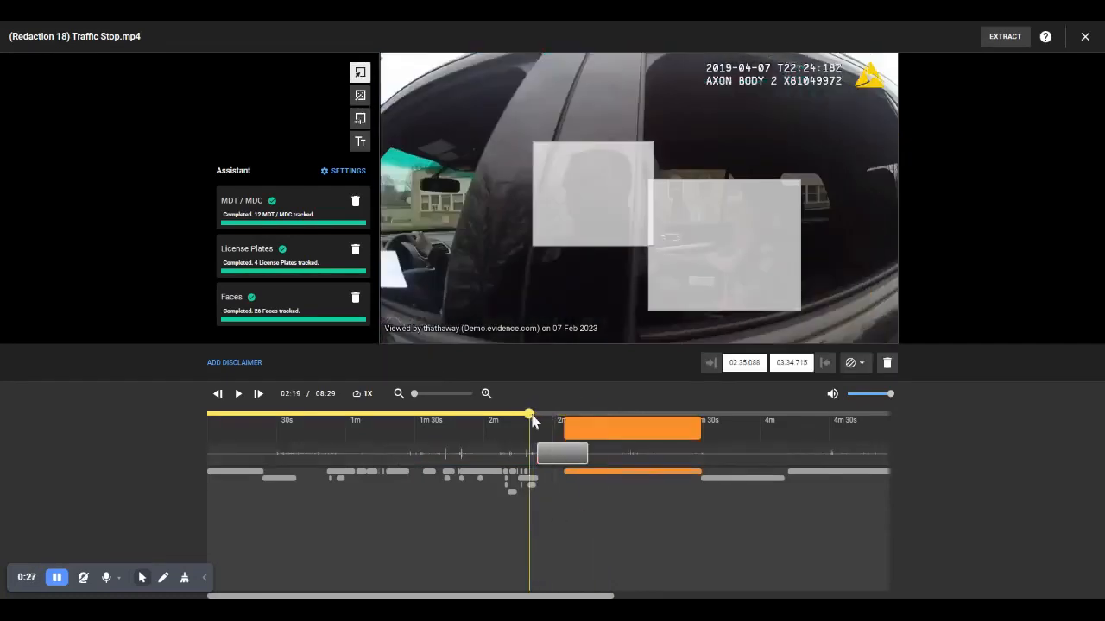
key(space)
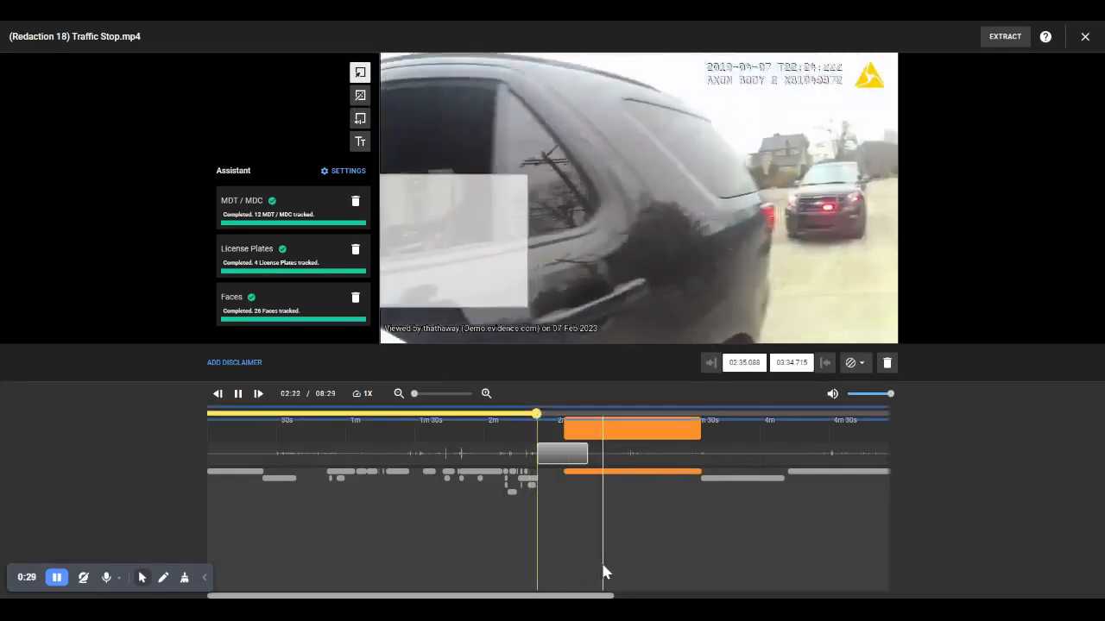
key(space)
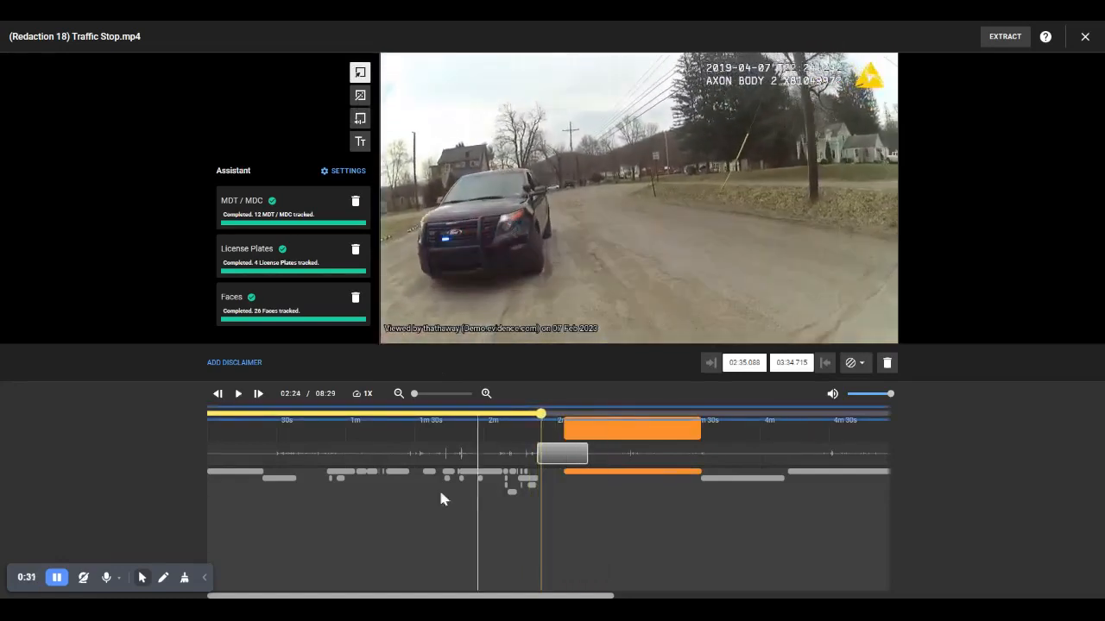
Step: Delete the Short bleep audio mask that starts at 02:23.276
click(557, 458)
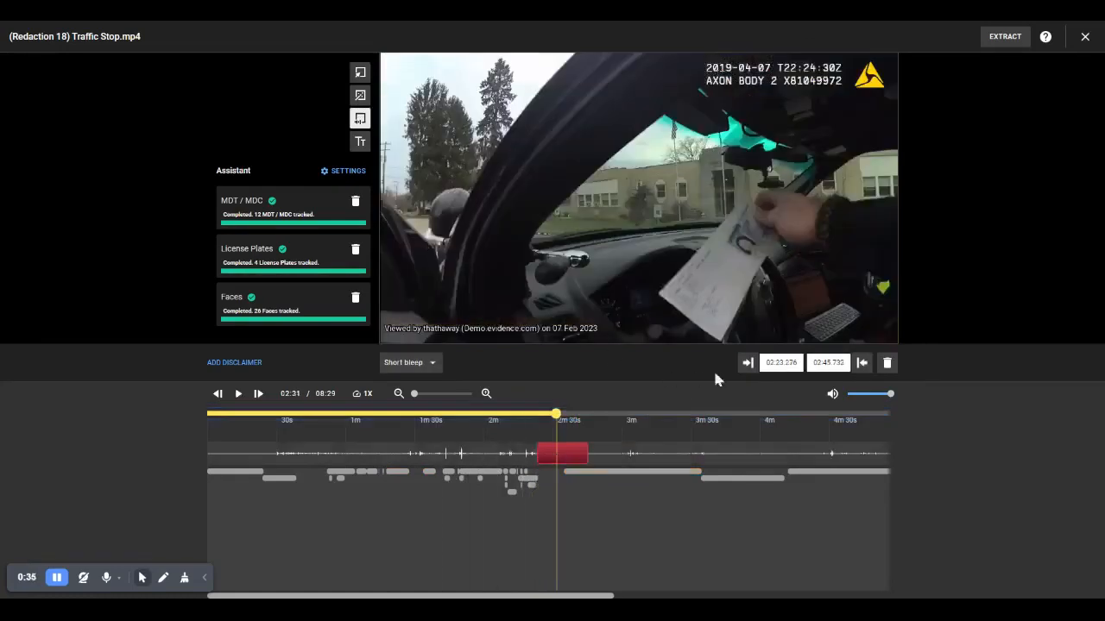
click(887, 362)
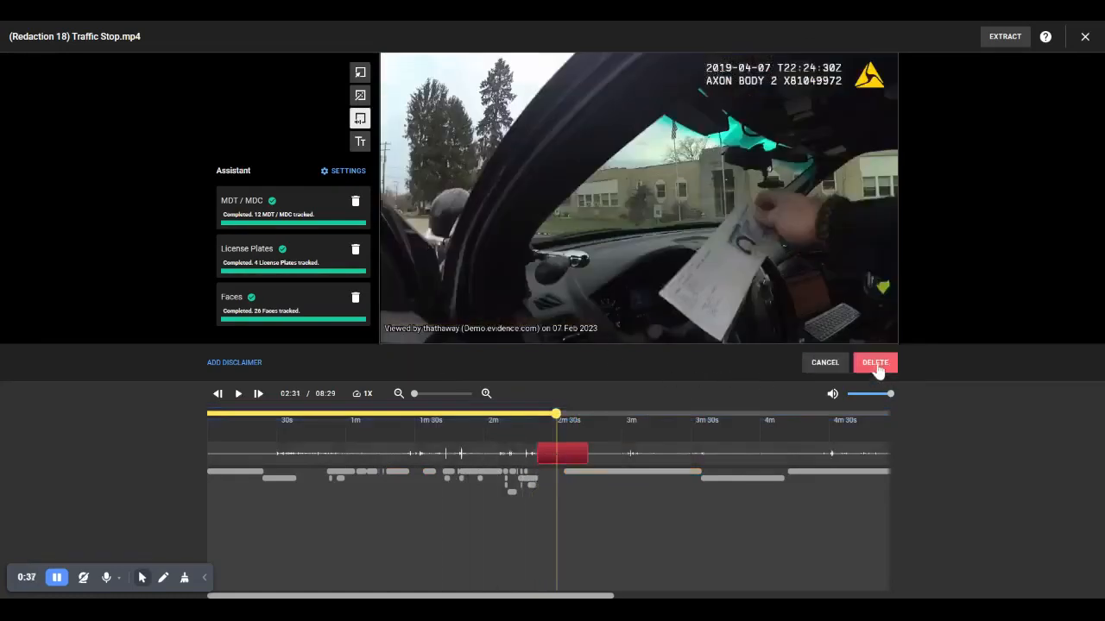
click(876, 364)
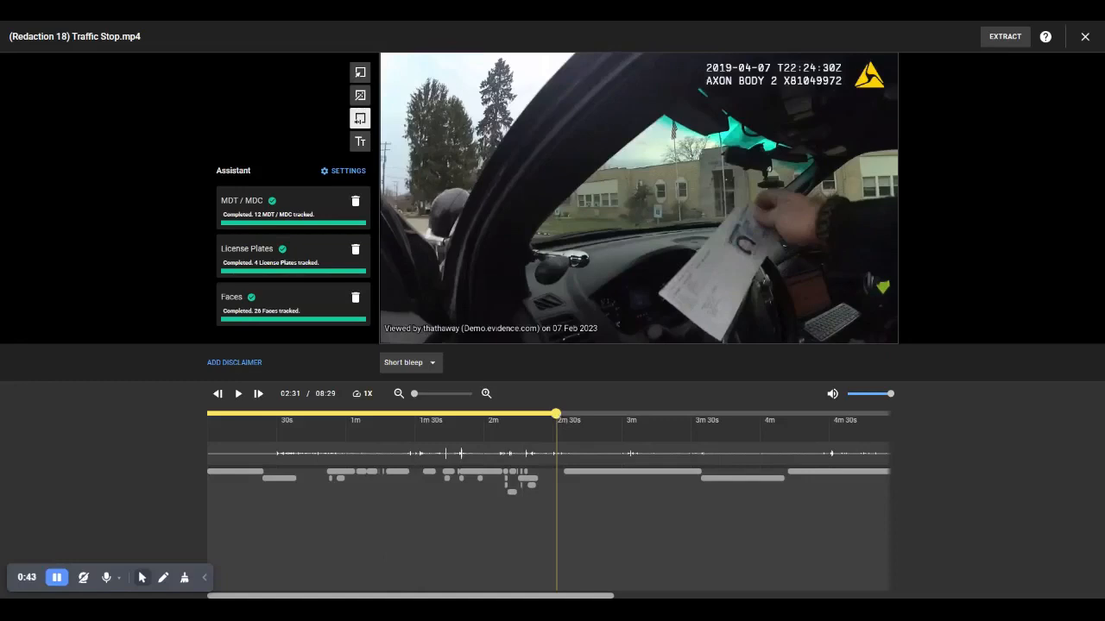
Step: Create a Short bleep audio mask from 02:26.113 to 02:33.286 while playing from 02:23, and delete it after pausing
drag(556, 414, 558, 415)
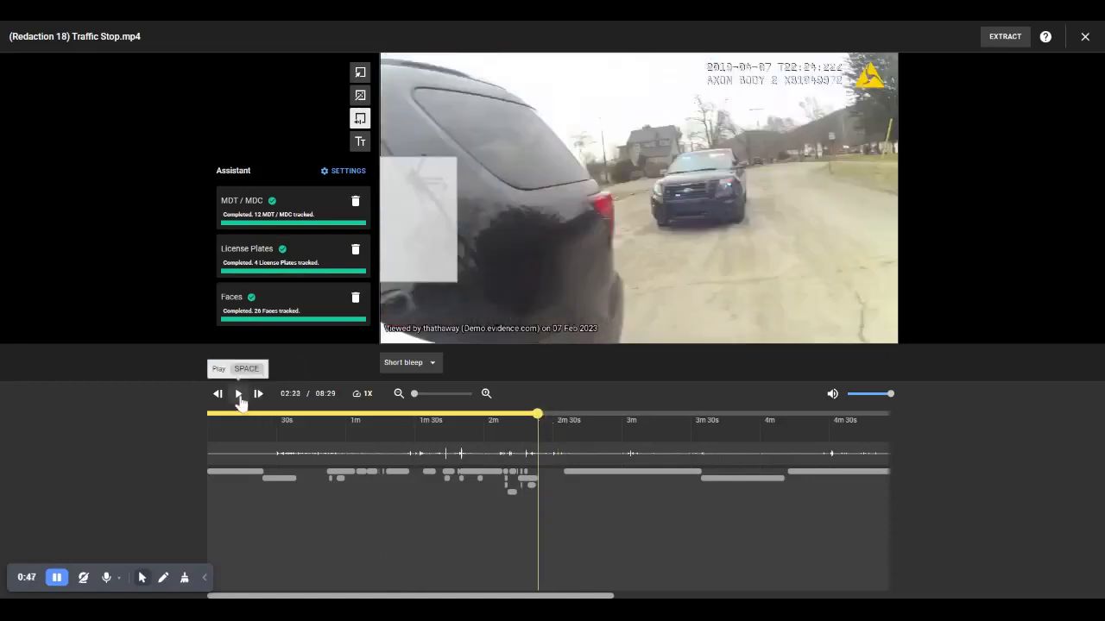
click(239, 397)
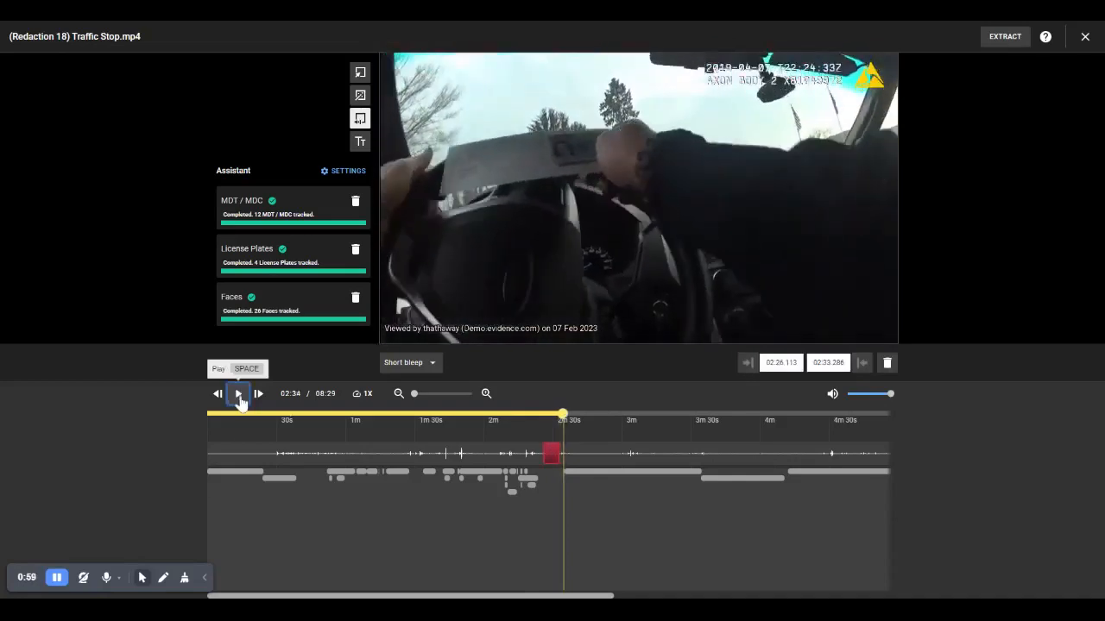
click(237, 394)
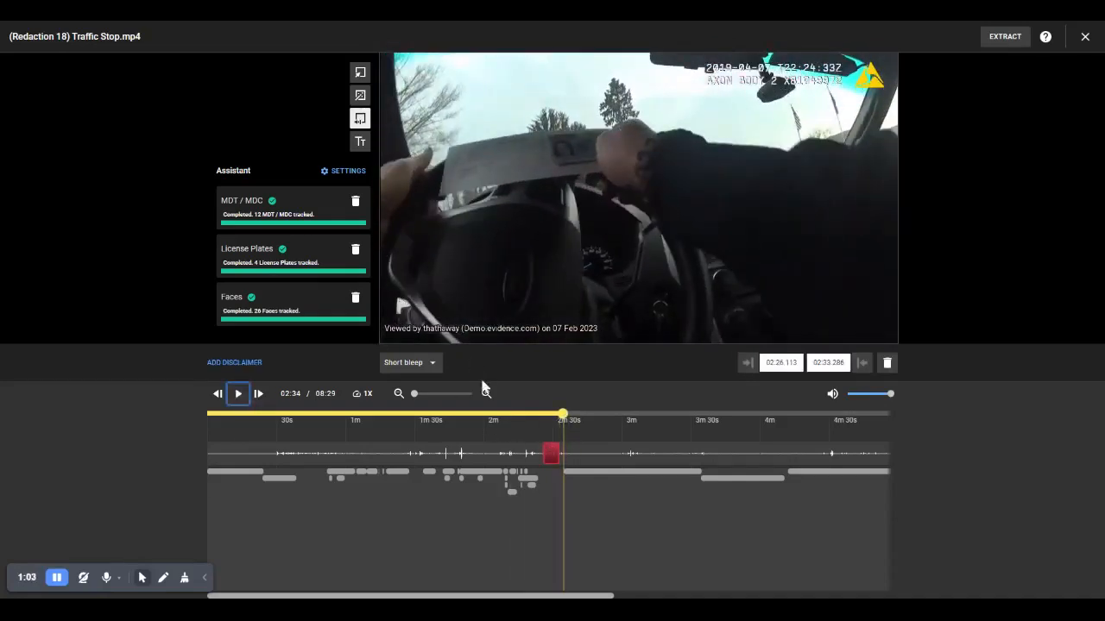
click(887, 363)
click(866, 368)
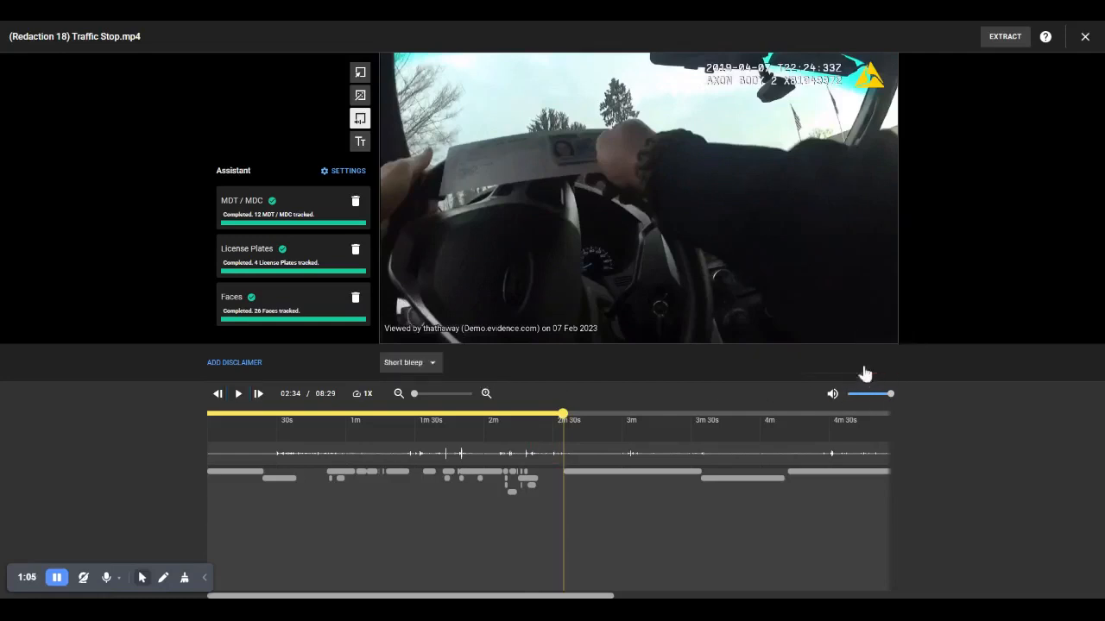
Step: Add a "Hello" text overlay to the video at 02:34, enlarge it, and move it beneath the timestamp
click(361, 142)
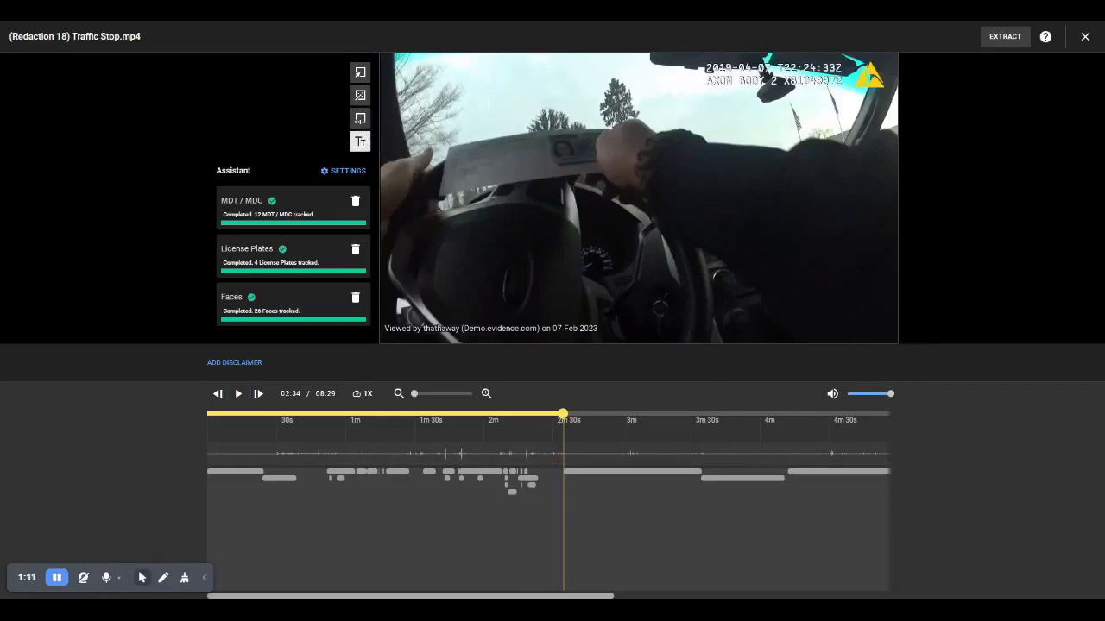
click(493, 106)
text(Hello)
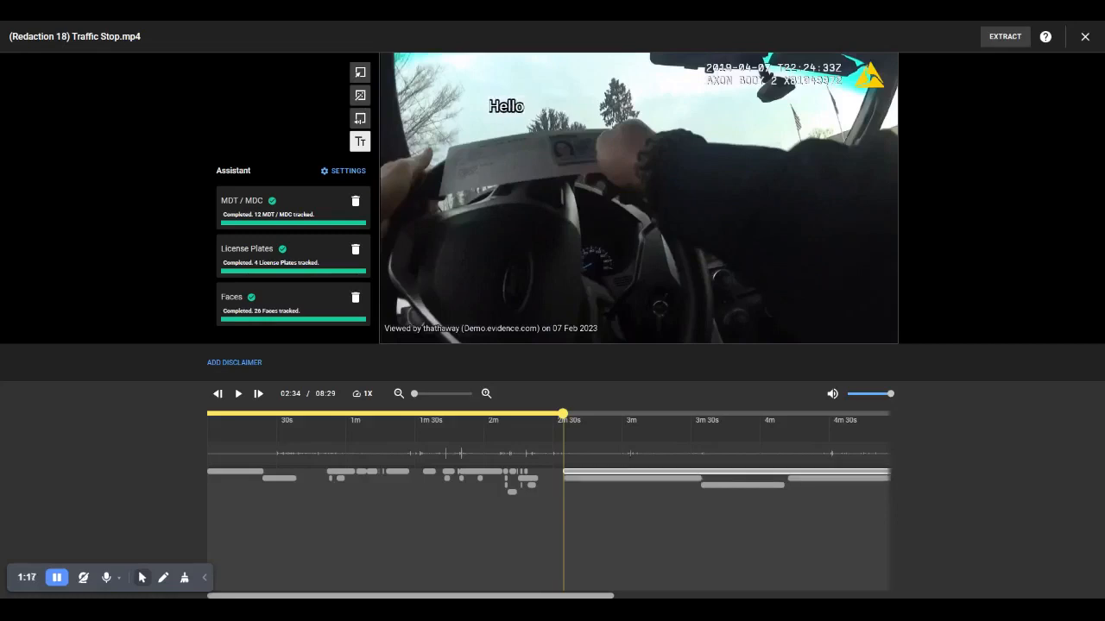
mouse_move(511, 120)
mouse_down()
mouse_move(570, 125)
mouse_move(514, 171)
mouse_move(537, 163)
mouse_up()
drag(831, 365, 881, 375)
mouse_move(536, 146)
mouse_down()
mouse_move(668, 144)
mouse_move(712, 125)
mouse_up()
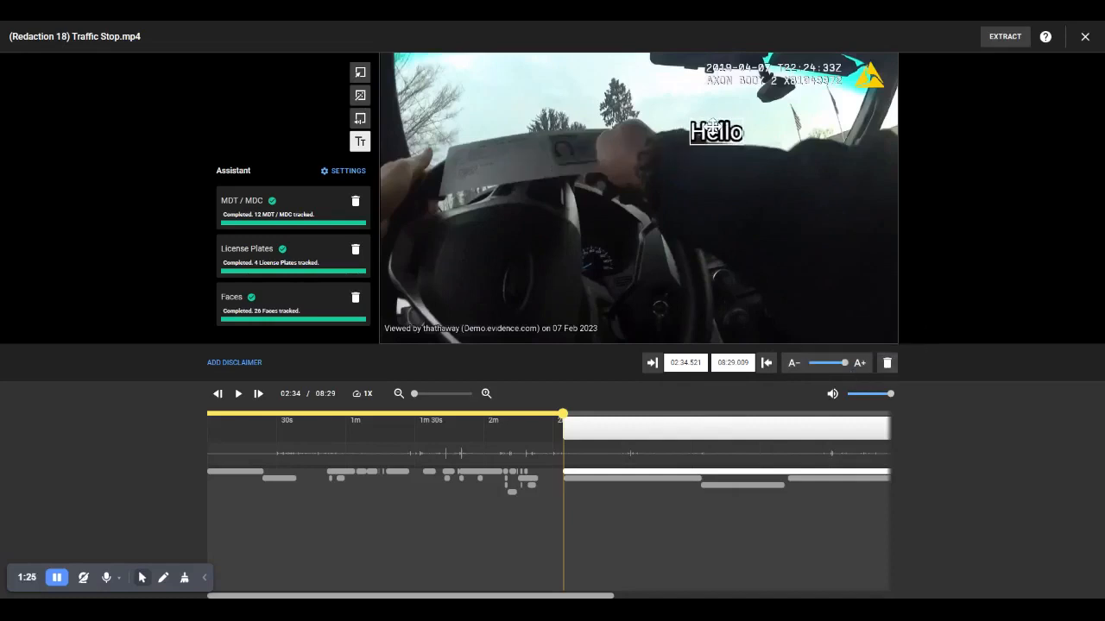
Step: Go to 02:43 and end the "Hello" text overlay there, at 02:43.030
key(space)
click(586, 415)
key(space)
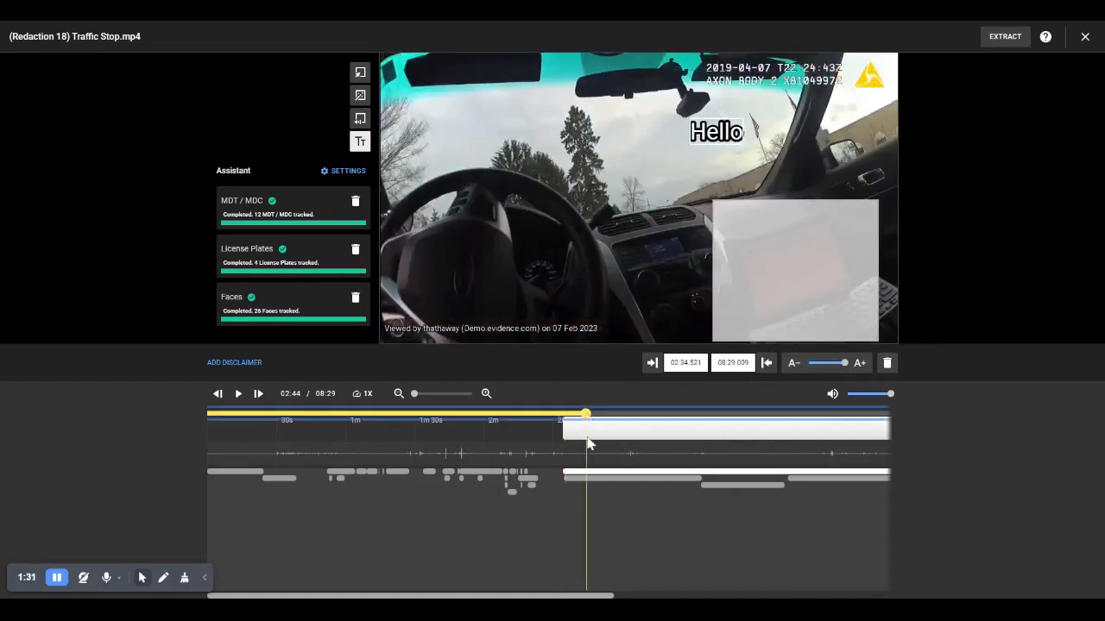
click(593, 437)
click(584, 416)
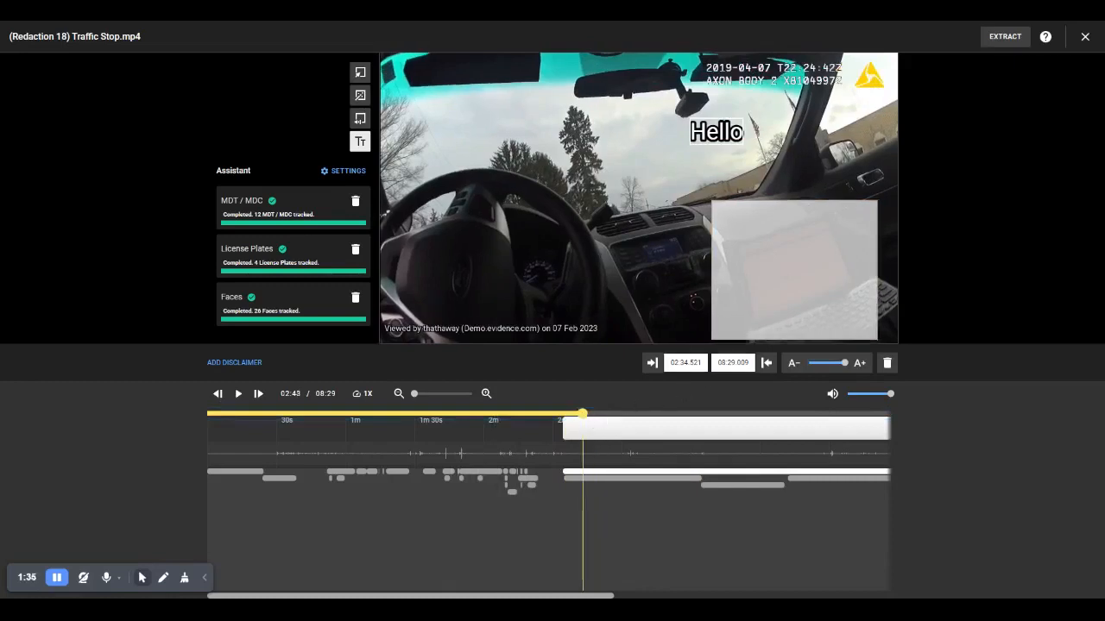
click(767, 362)
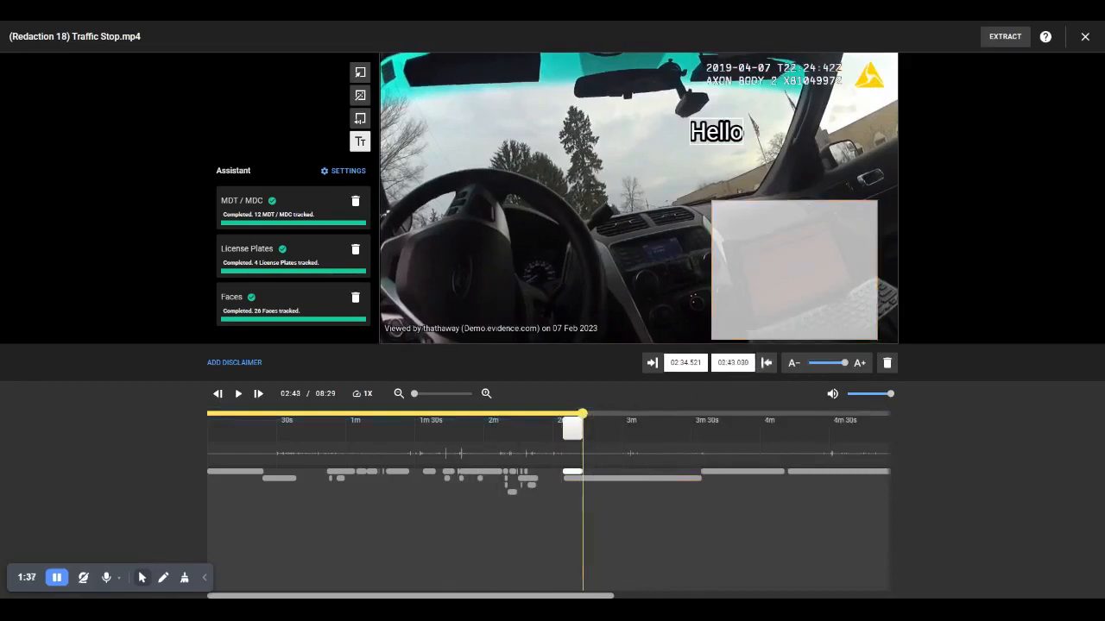
Step: At 02:35, move the "Hello" overlay to the middle of the windshield view and play to 02:36 to check it
click(560, 446)
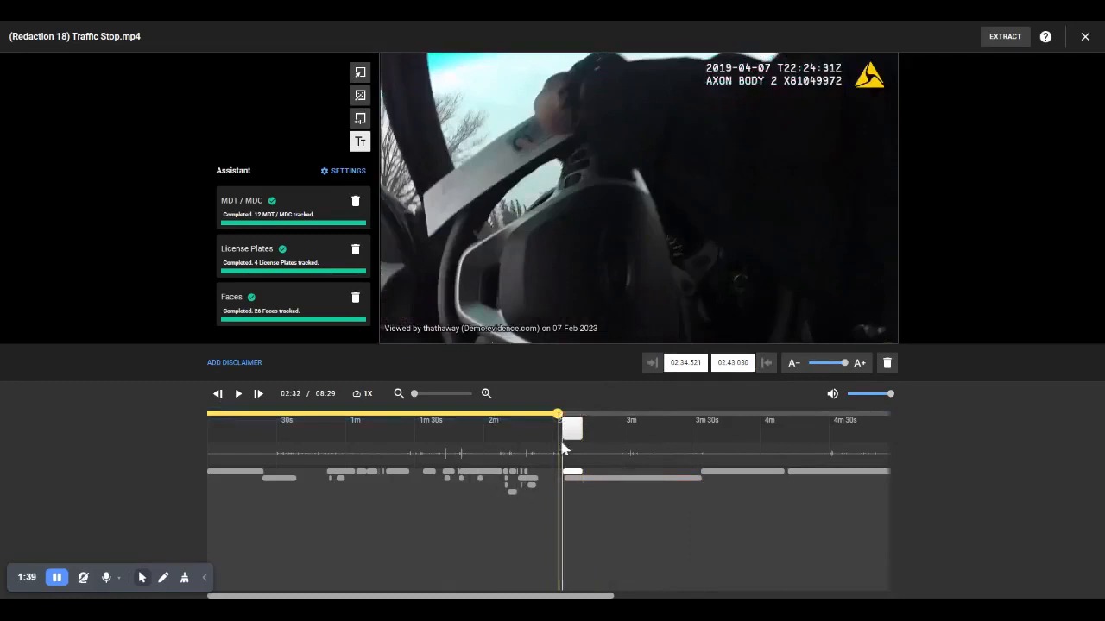
click(565, 418)
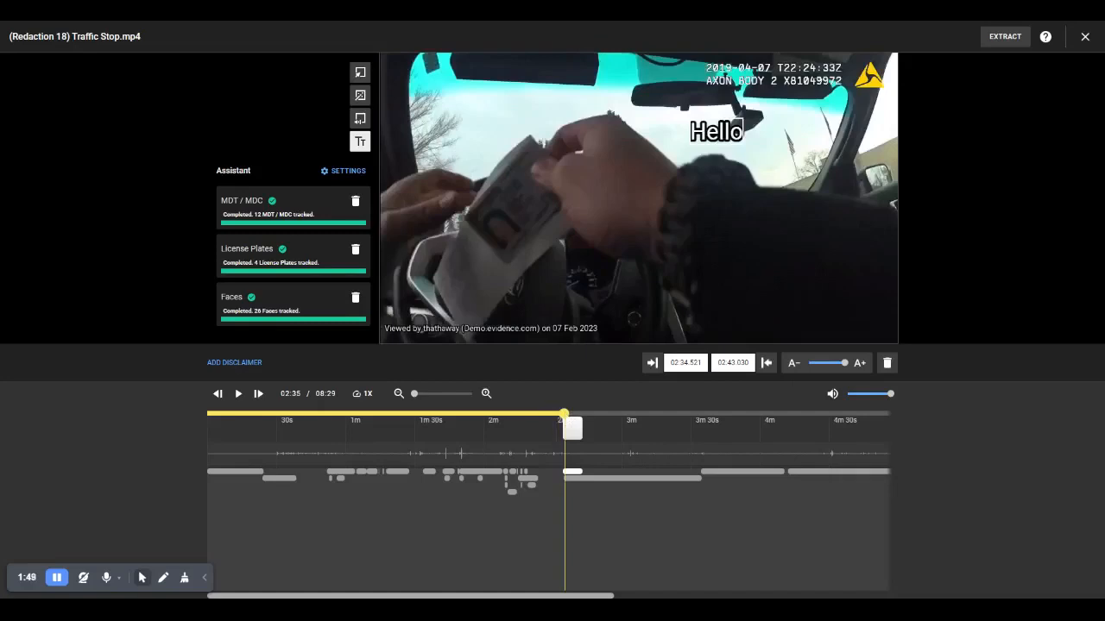
drag(722, 139, 566, 137)
click(563, 415)
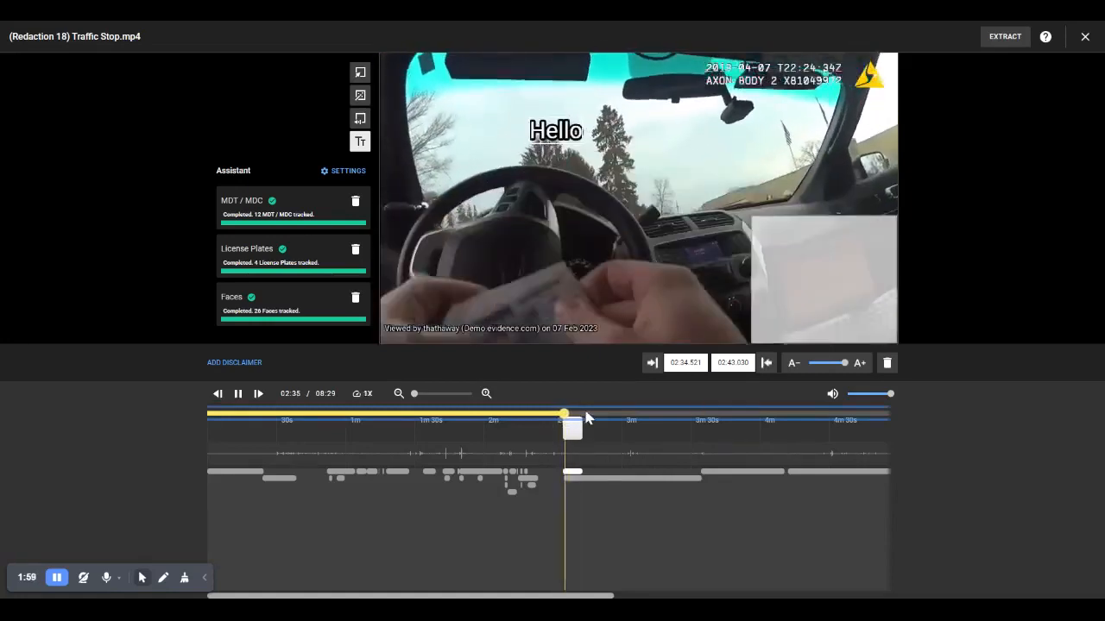
click(239, 396)
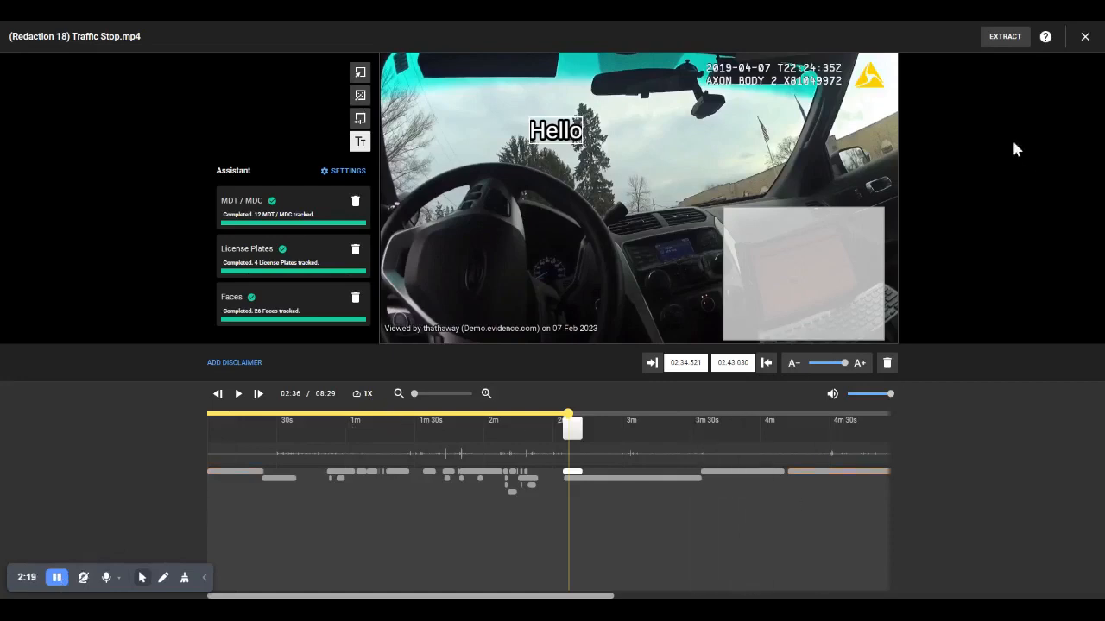
Step: Extract the redacted Traffic Stop.mp4 as new evidence in video (*.mp4) format
click(1007, 38)
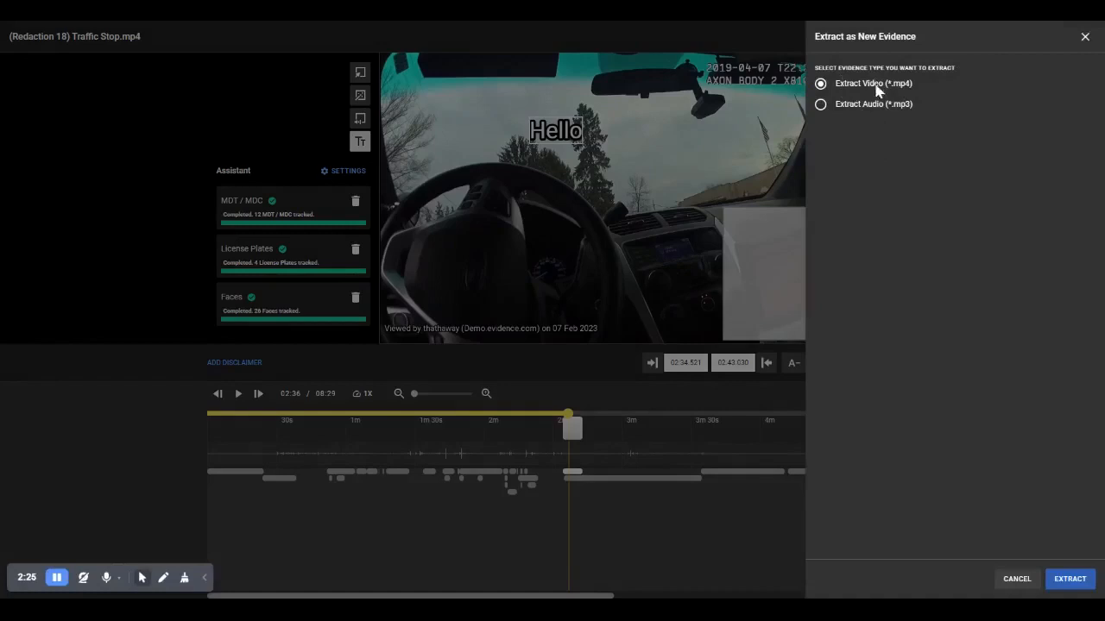
click(1074, 582)
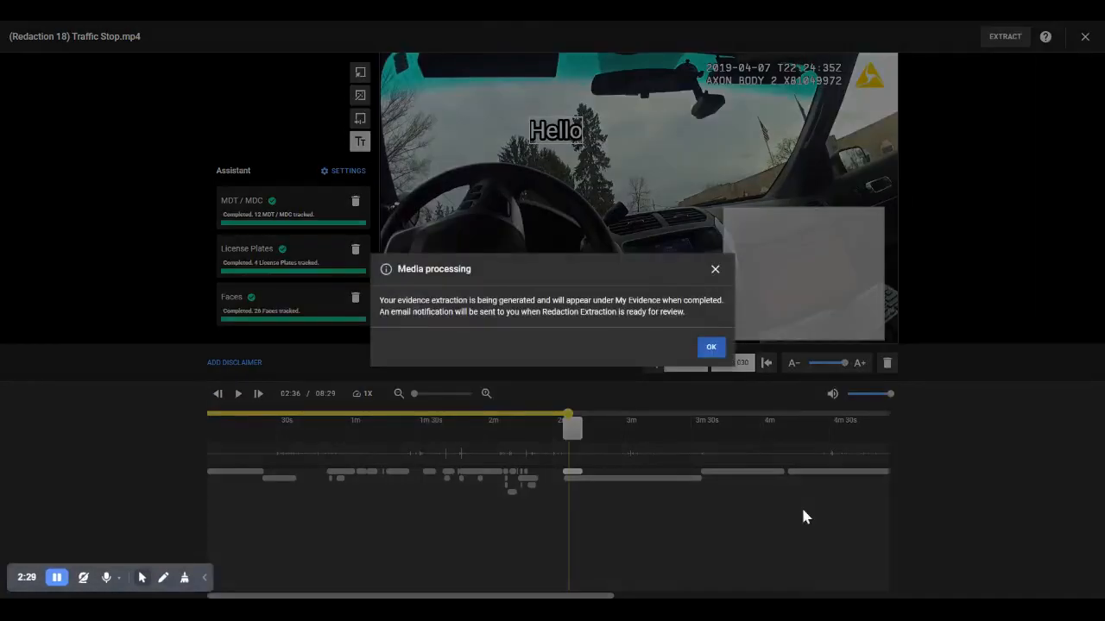